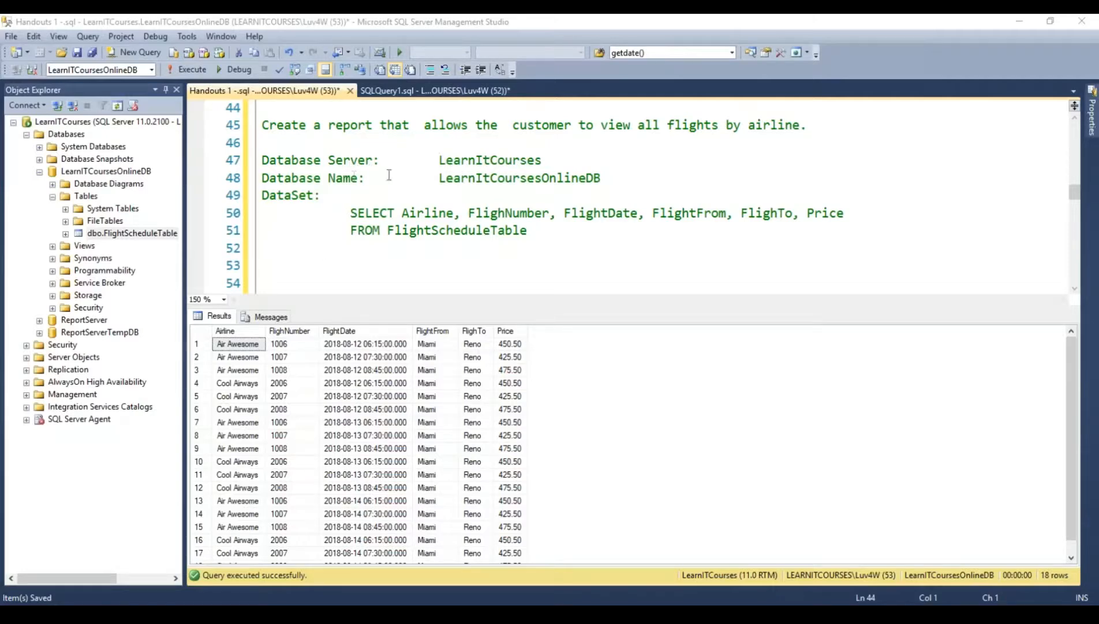
- Examine the LearnITCourses server, the LearnITCoursesOnlineDB database, dbo.FlightScheduleTable, the handout's dataset query and the airline values in the results
left_click(81, 123)
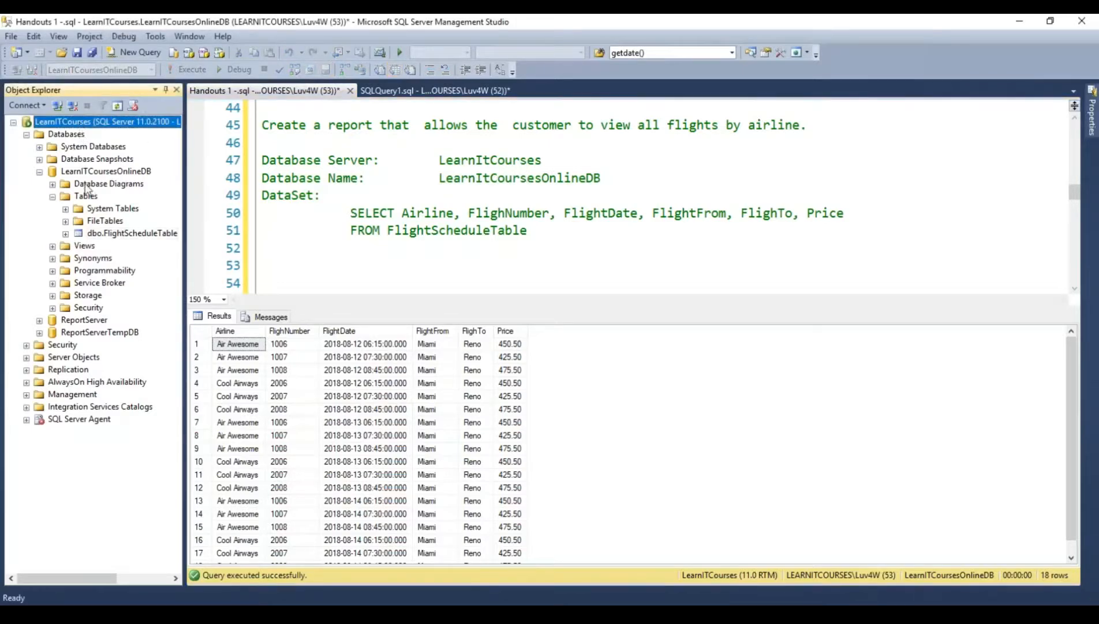
left_click(127, 171)
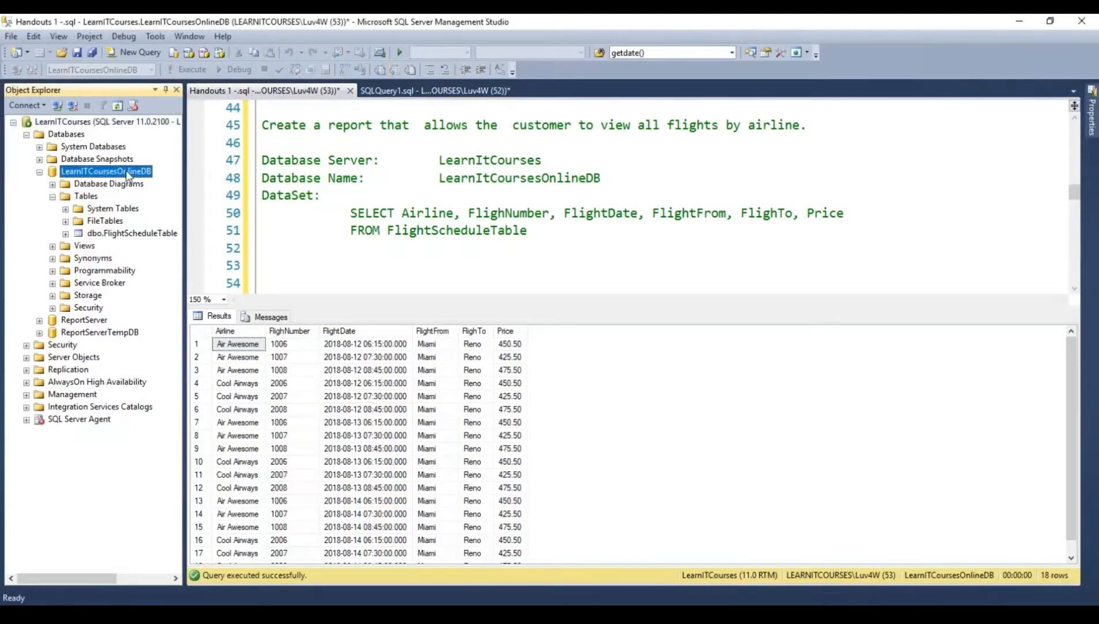
left_click(127, 234)
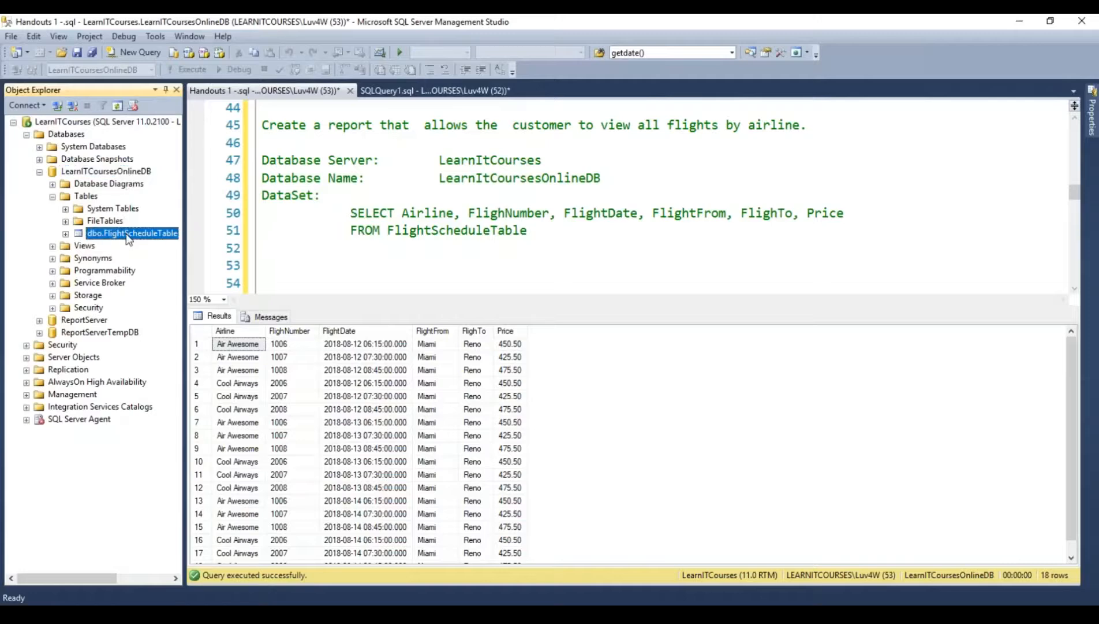
left_click(350, 213)
left_click_drag(350, 213, 544, 239)
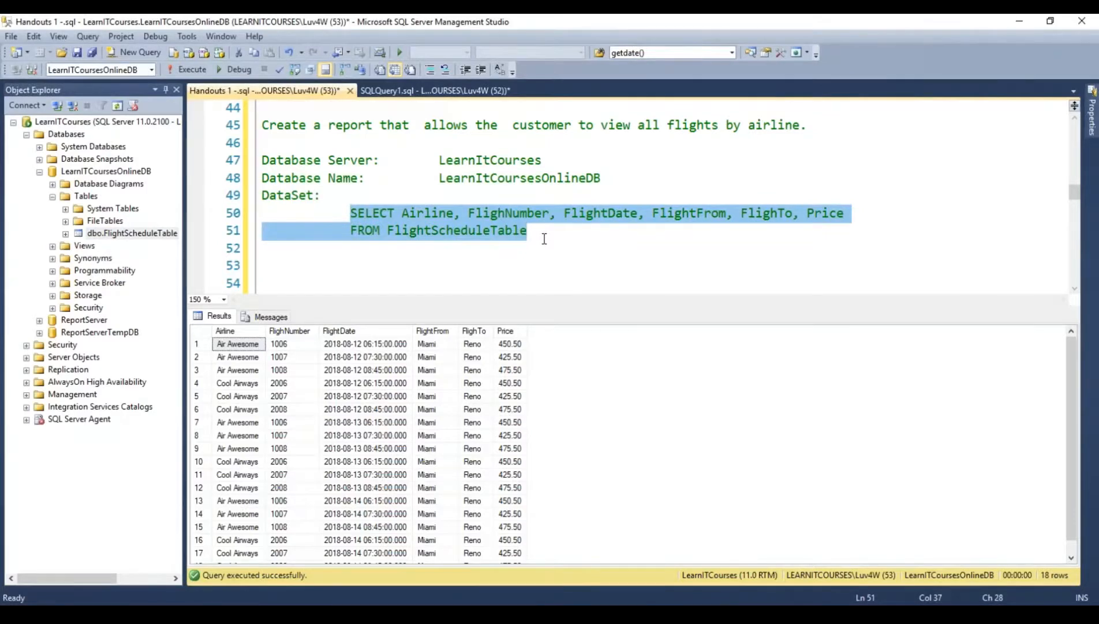
left_click(477, 185)
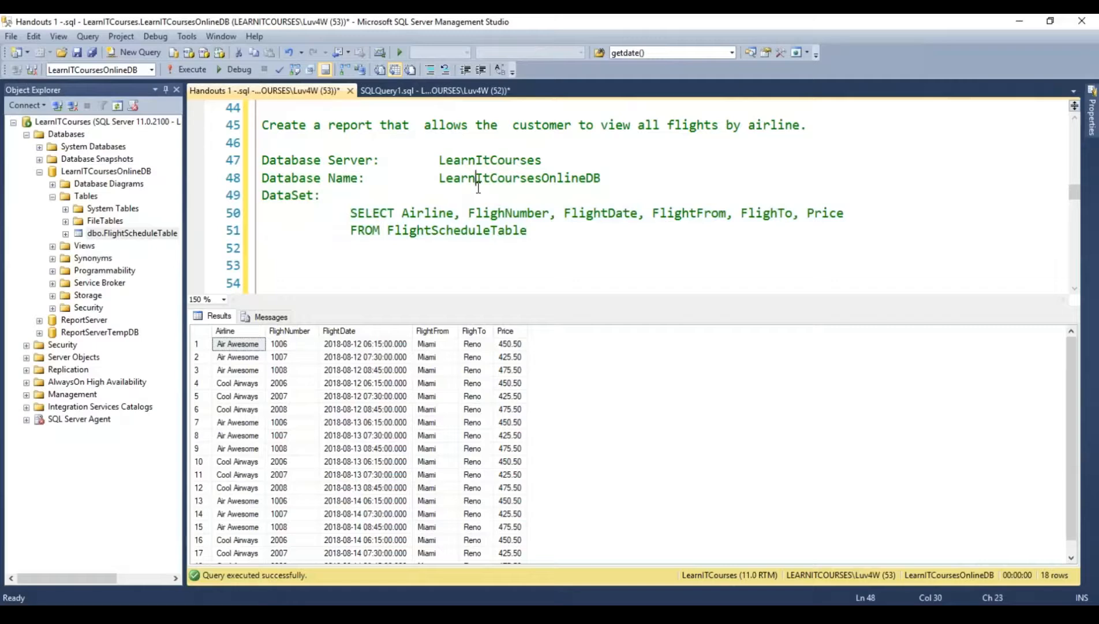
double_click(492, 175)
double_click(491, 161)
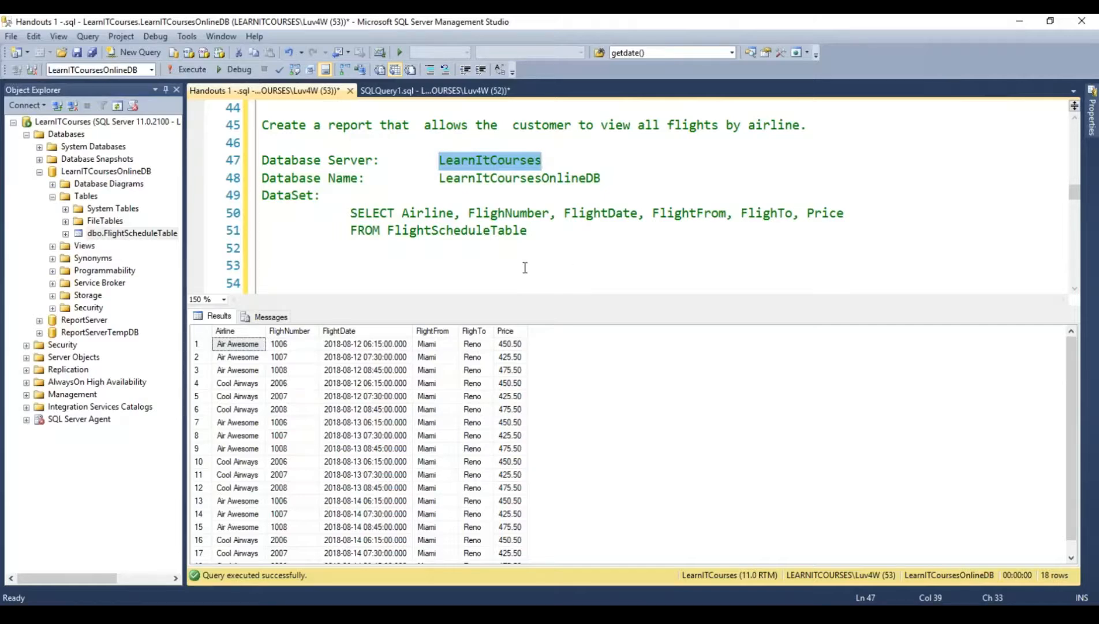
left_click(242, 384)
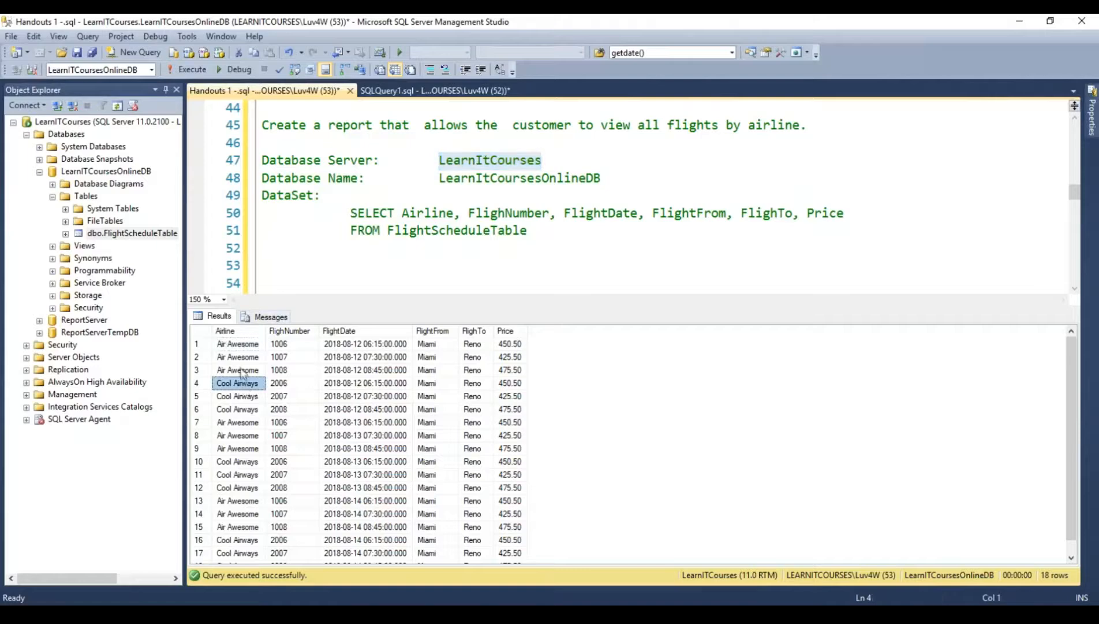
left_click(237, 372)
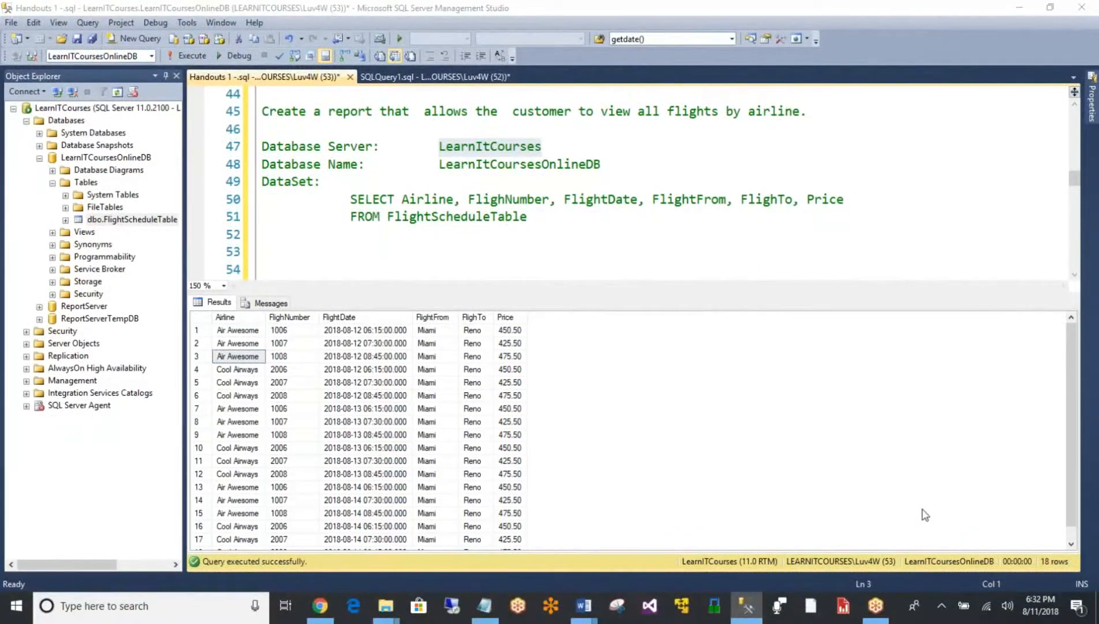
- Switch to Report Builder and start the Table or Matrix Wizard for a new report, choosing to create a dataset
left_click(843, 611)
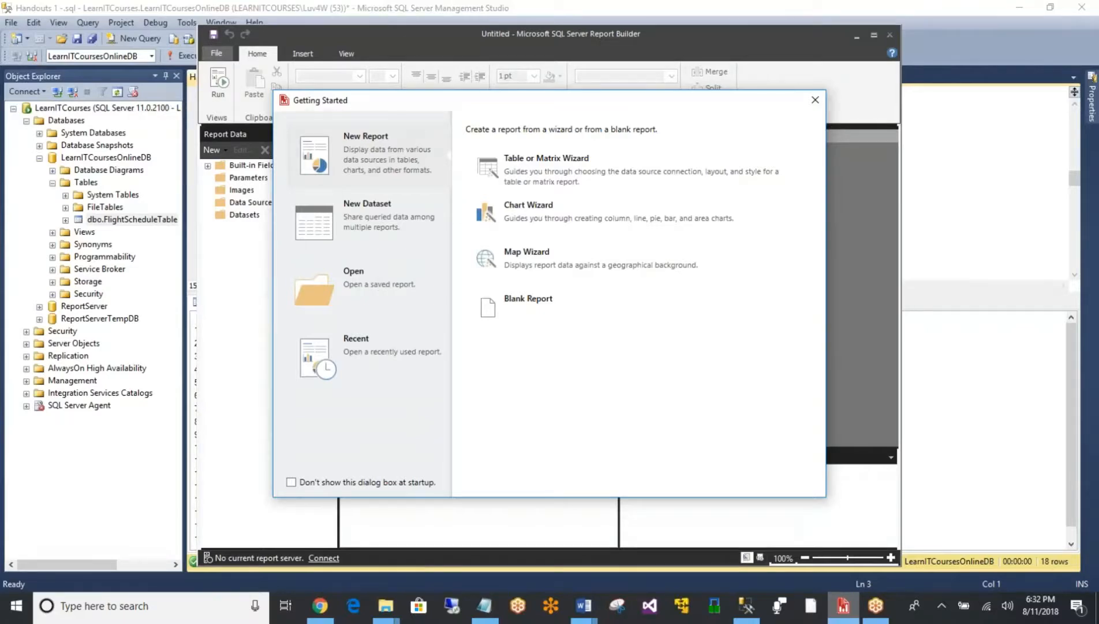
left_click(578, 165)
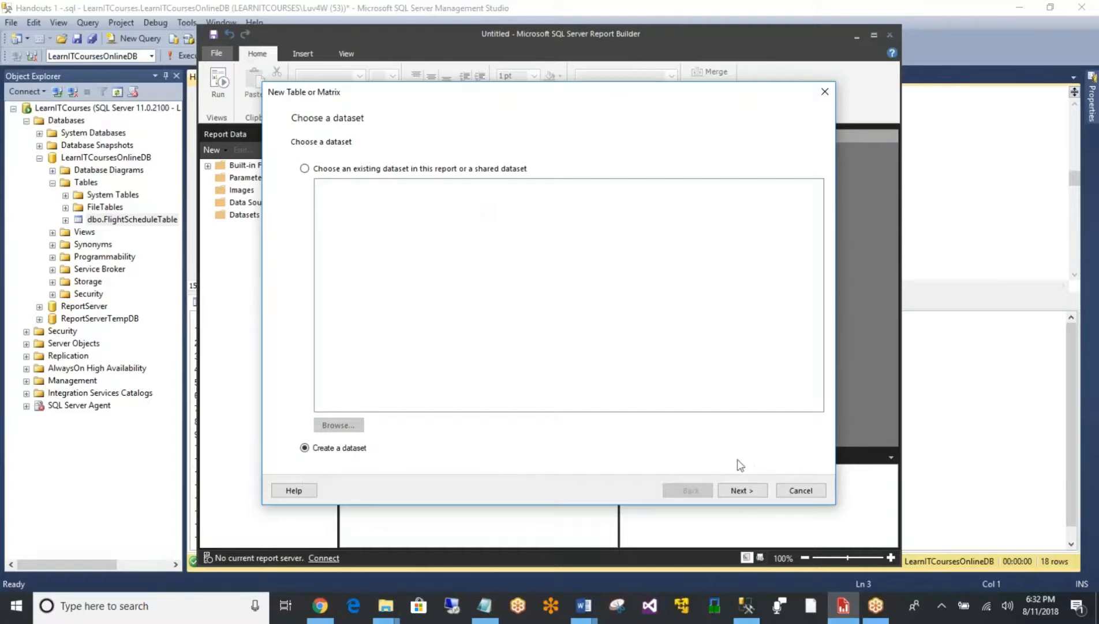
left_click(750, 490)
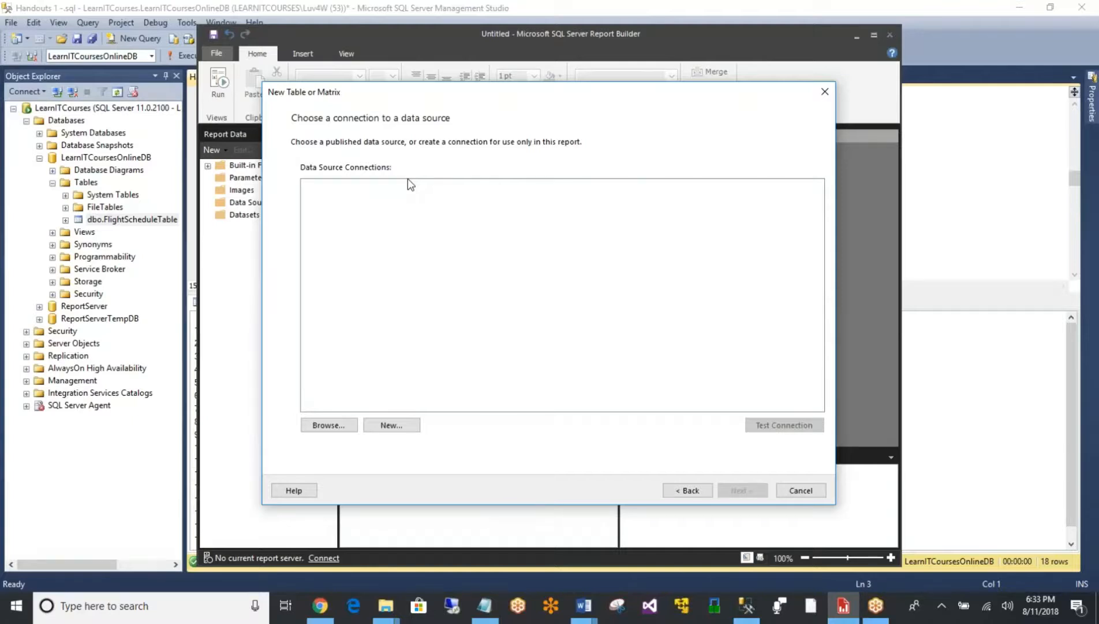
- Create a new embedded data source connection and name it DataSourceLearnITCourses
left_click(393, 426)
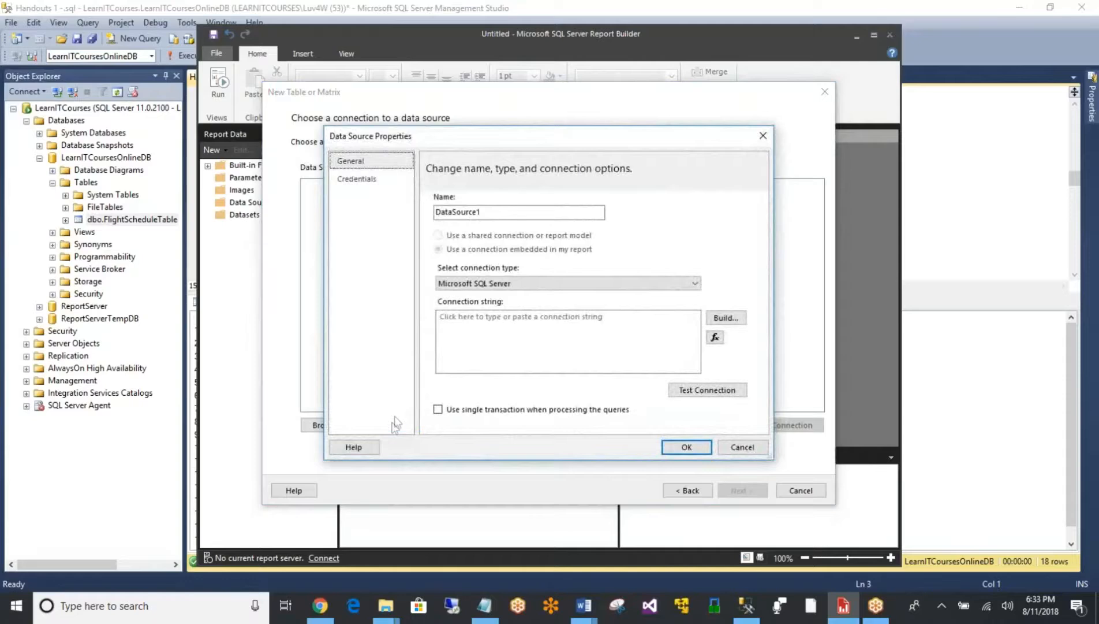
left_click_drag(496, 211, 478, 211)
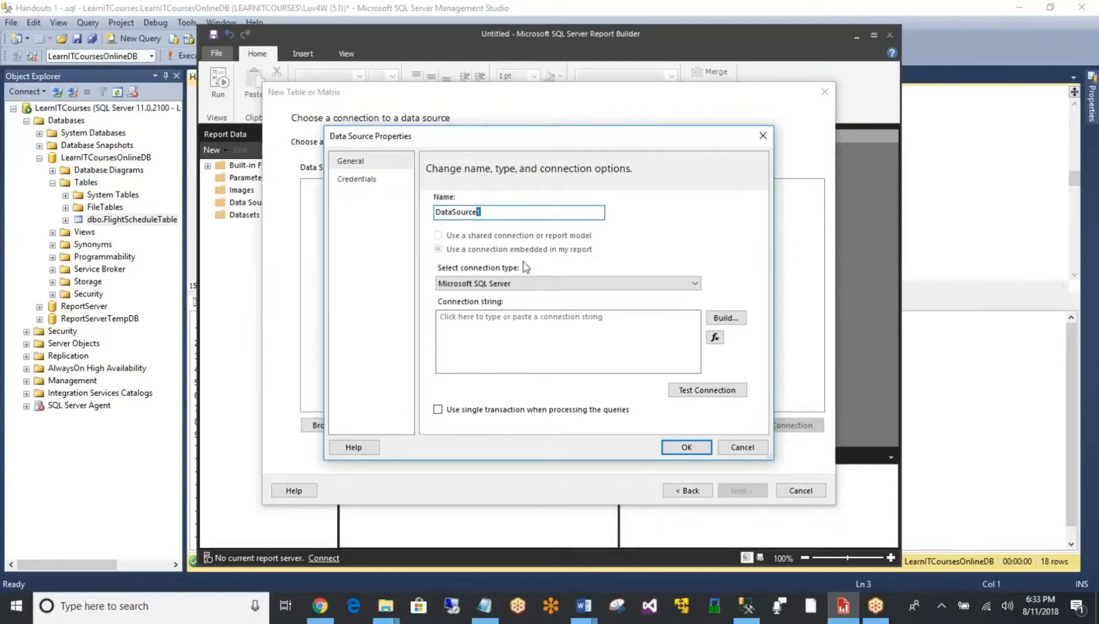
type("Learn")
type("Courses")
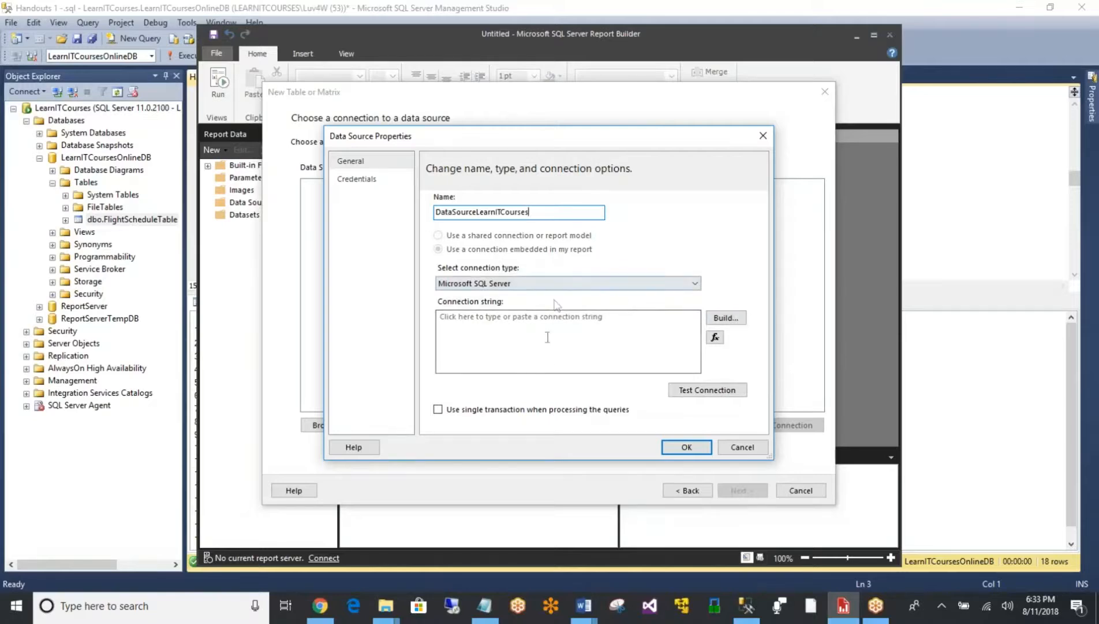
- Start building the connection string and set the server name to LearnItCourses, copied from the handout in SQL Server Management Studio
left_click(736, 323)
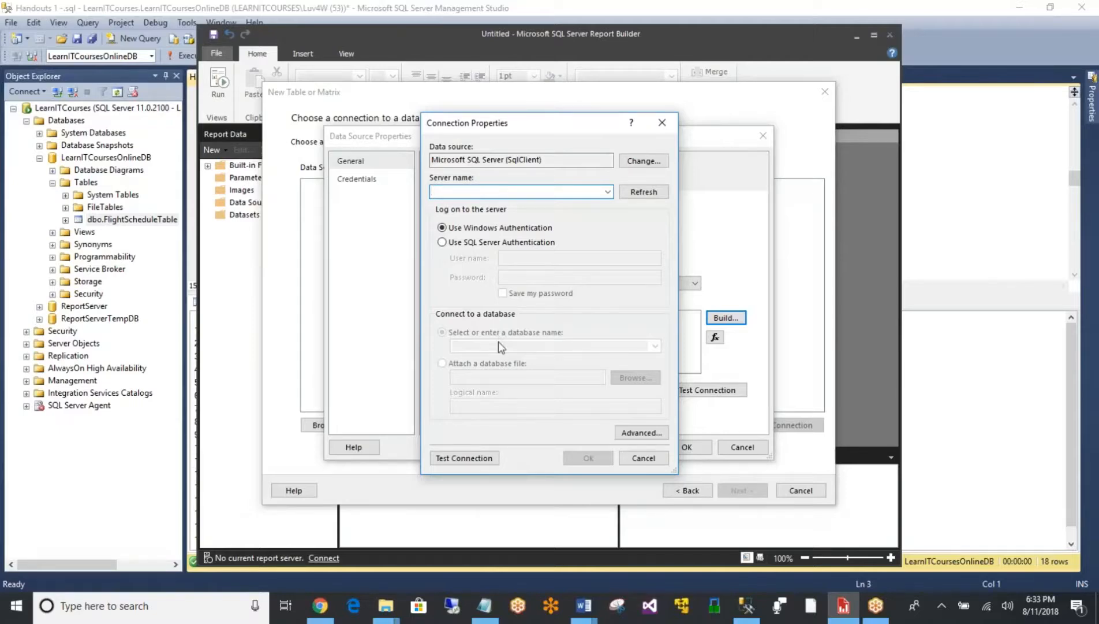
left_click(157, 7)
left_click(60, 109)
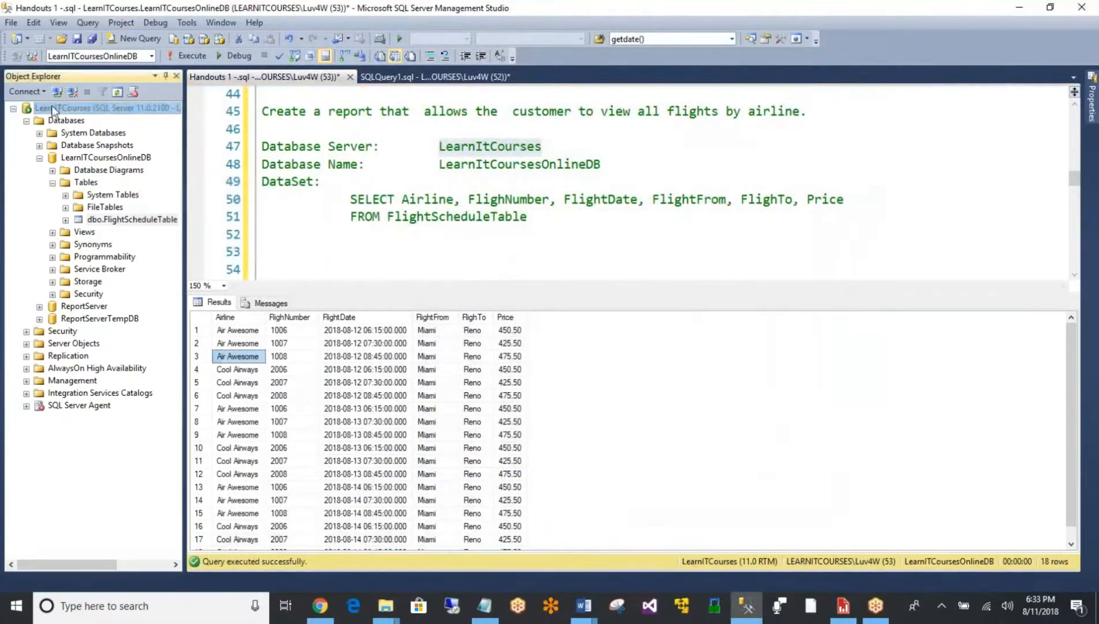
double_click(472, 148)
key("ctrl+c")
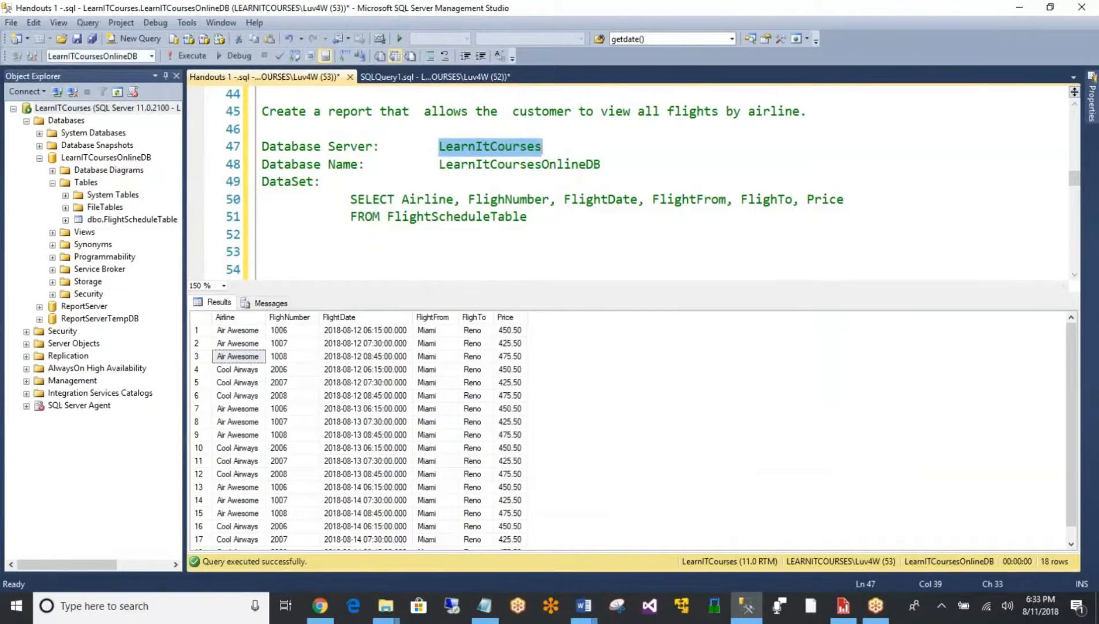
left_click(843, 605)
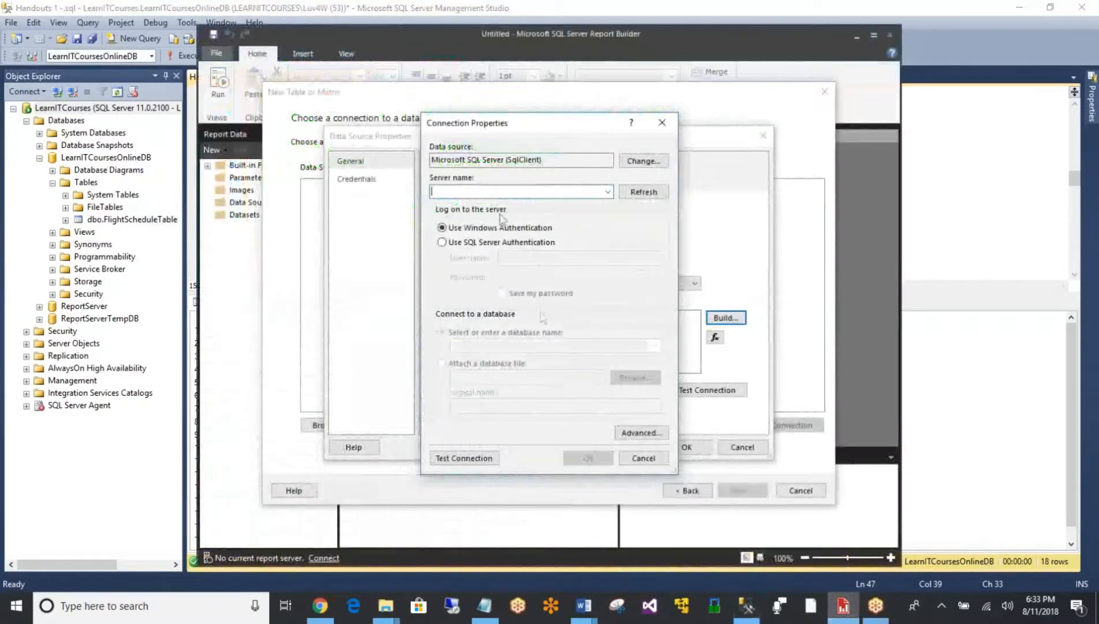
key("ctrl+v")
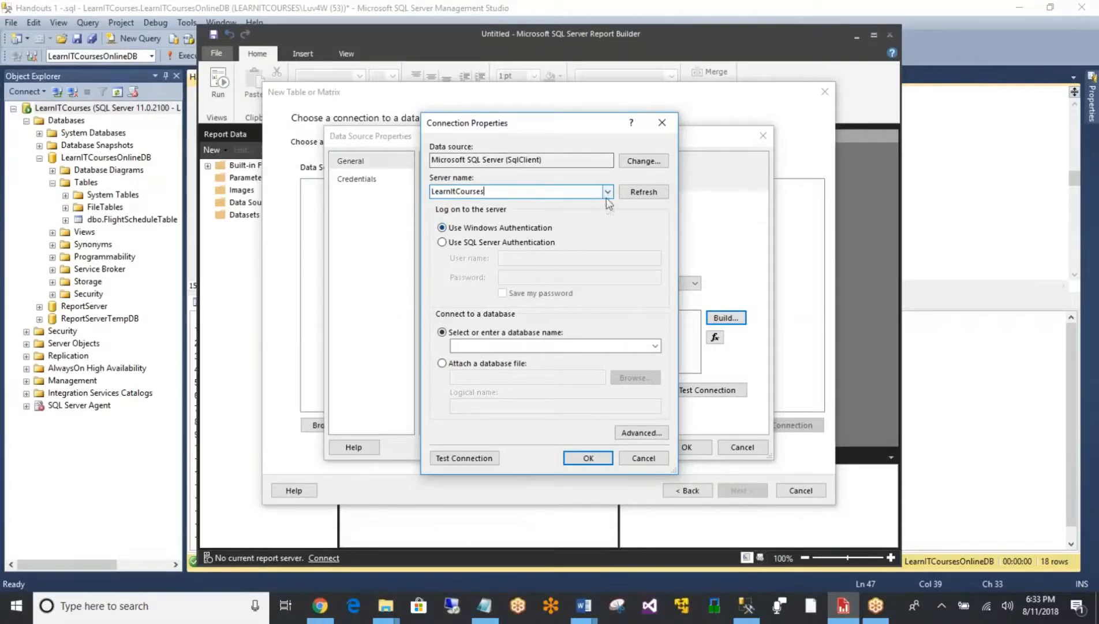
- Select LearnITCoursesOnlineDB as the connection's database and confirm the connection and data source properties
left_click(656, 346)
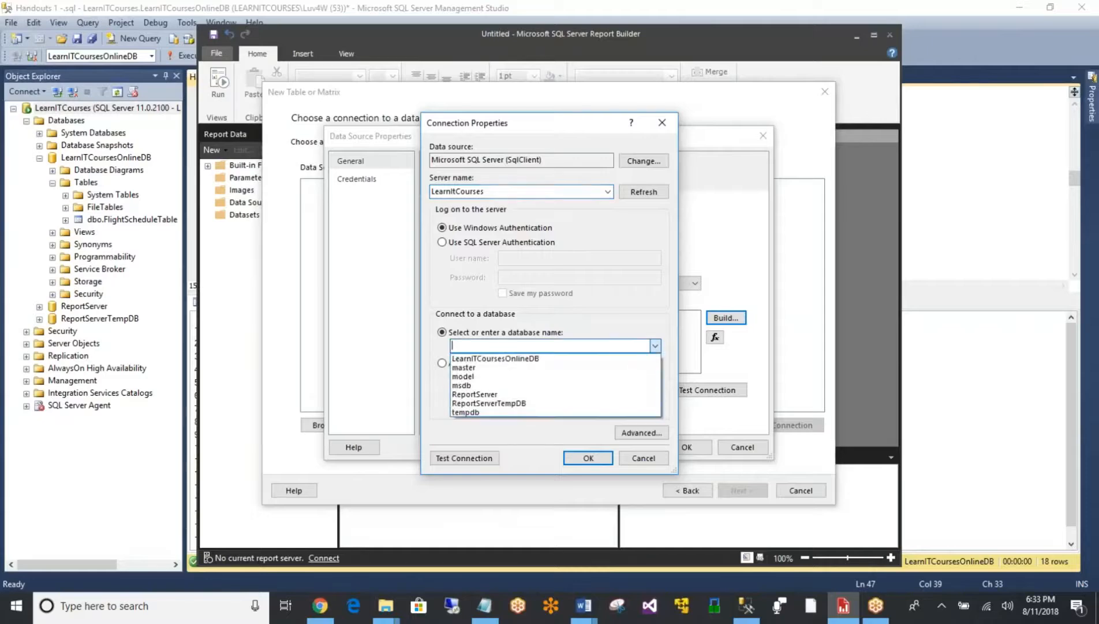
left_click(633, 358)
left_click(587, 458)
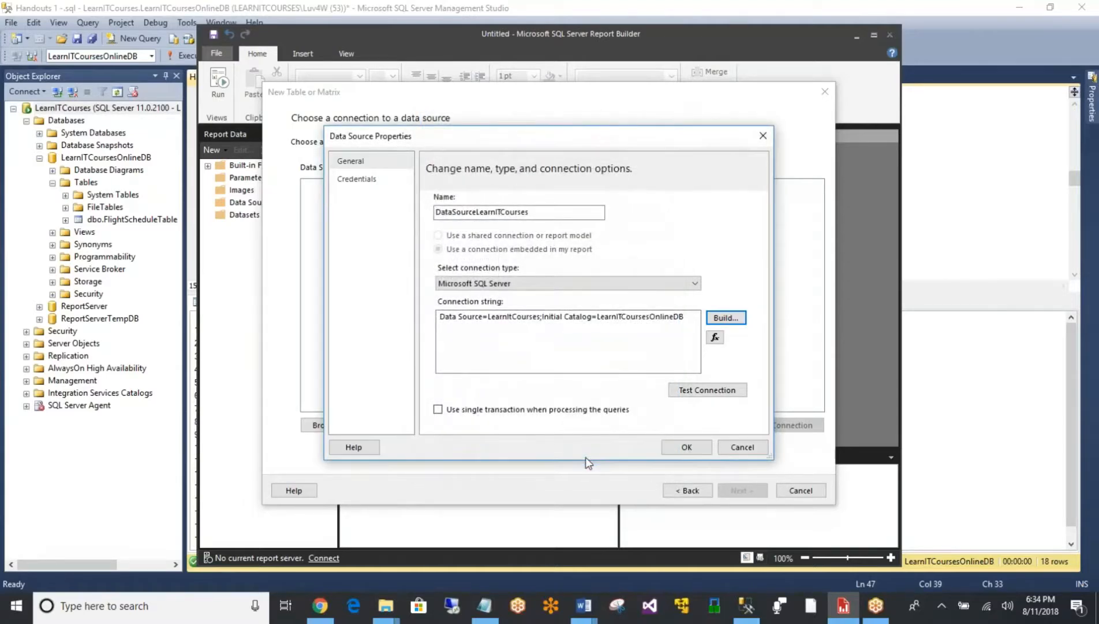
left_click(685, 448)
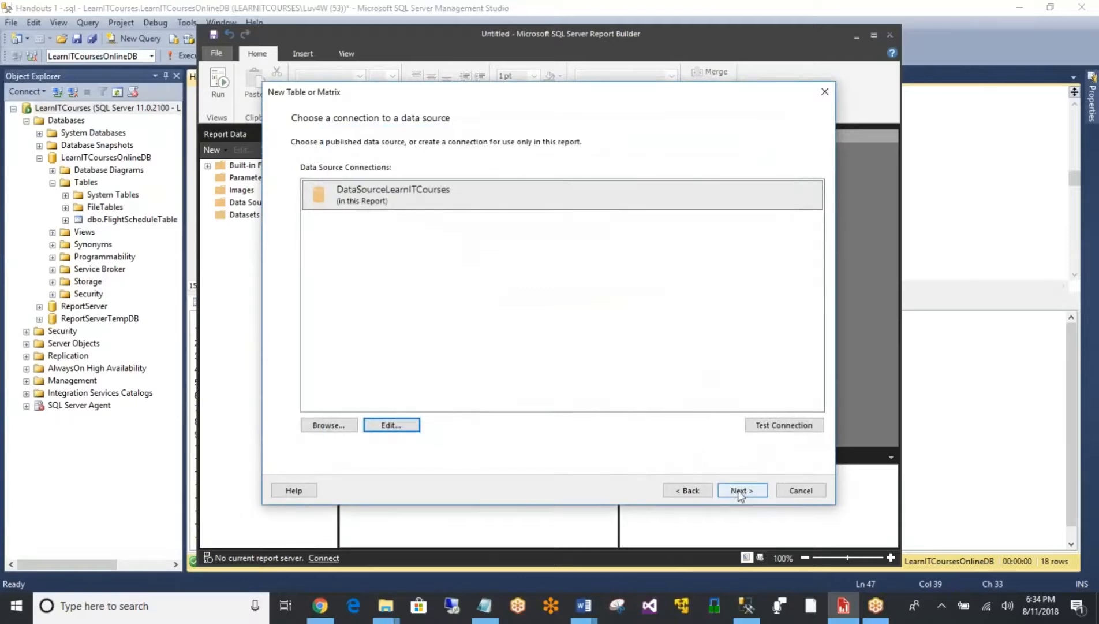
- Enter the handout's SELECT query for Airline, FlighNumber, FlightDate, FlightFrom, FlighTo and Price from FlightScheduleTable as the dataset's text query, and run it
left_click(729, 489)
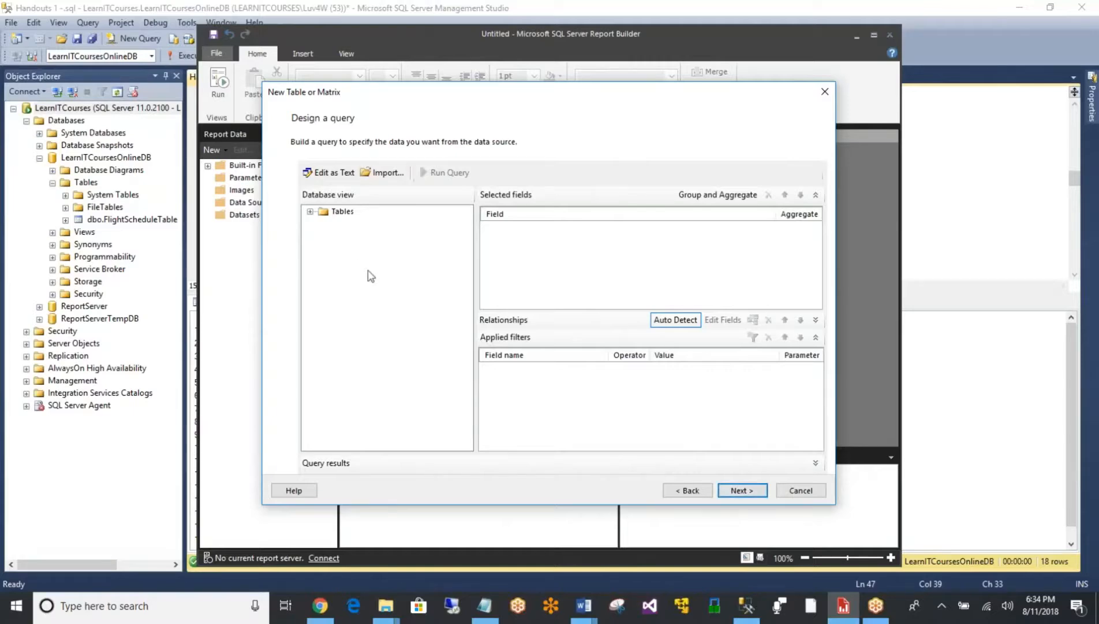
left_click(336, 176)
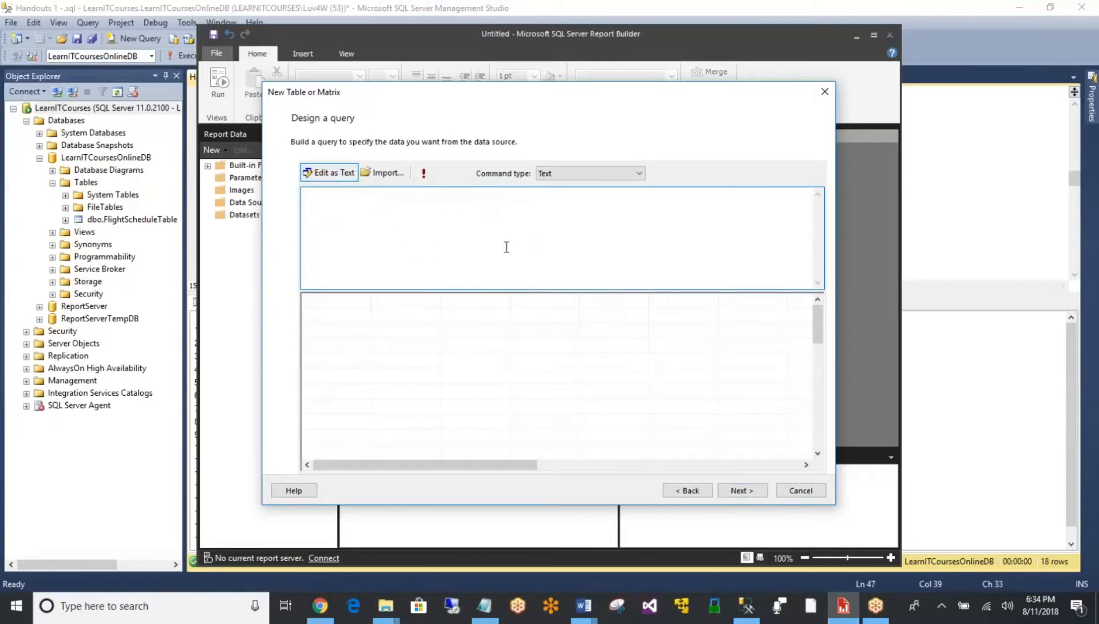
left_click(144, 5)
left_click_drag(546, 221, 344, 202)
key("ctrl+c")
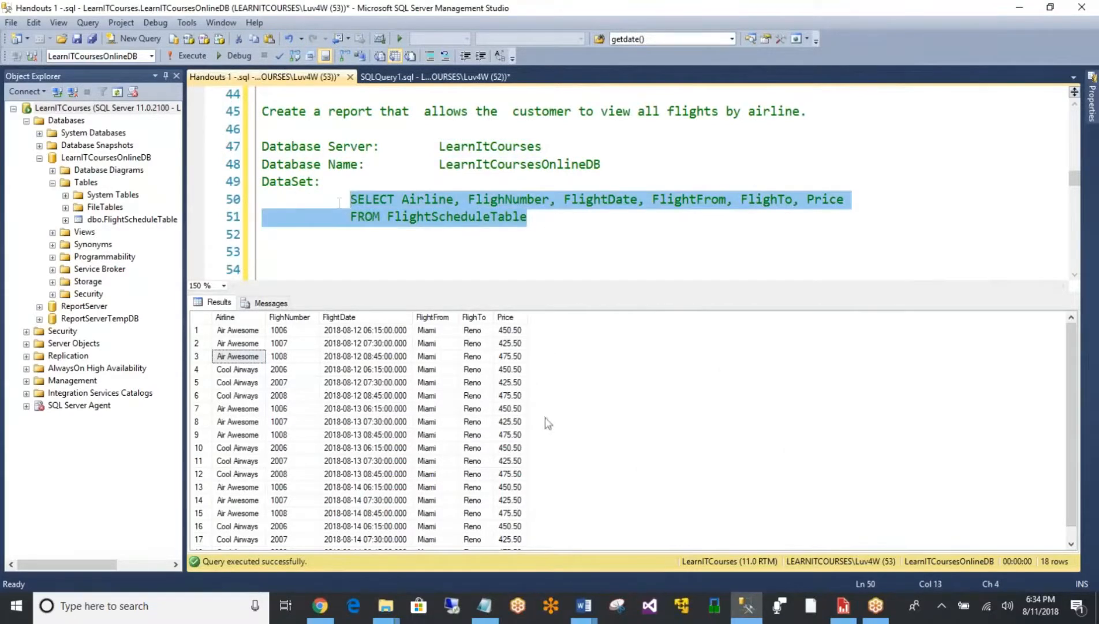
left_click(844, 605)
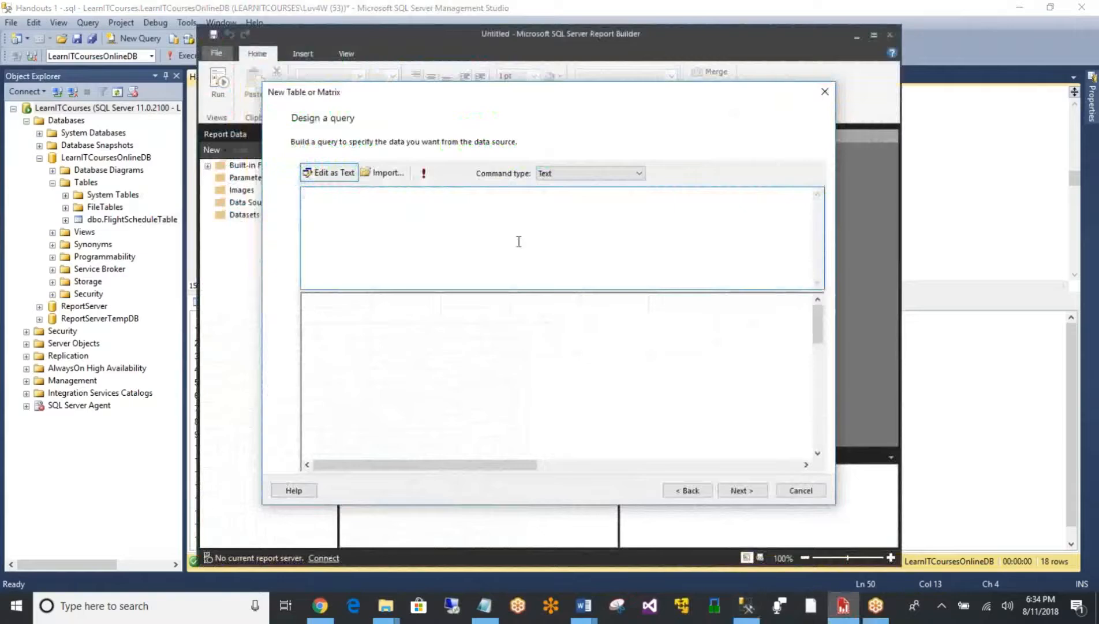
key("ctrl+v")
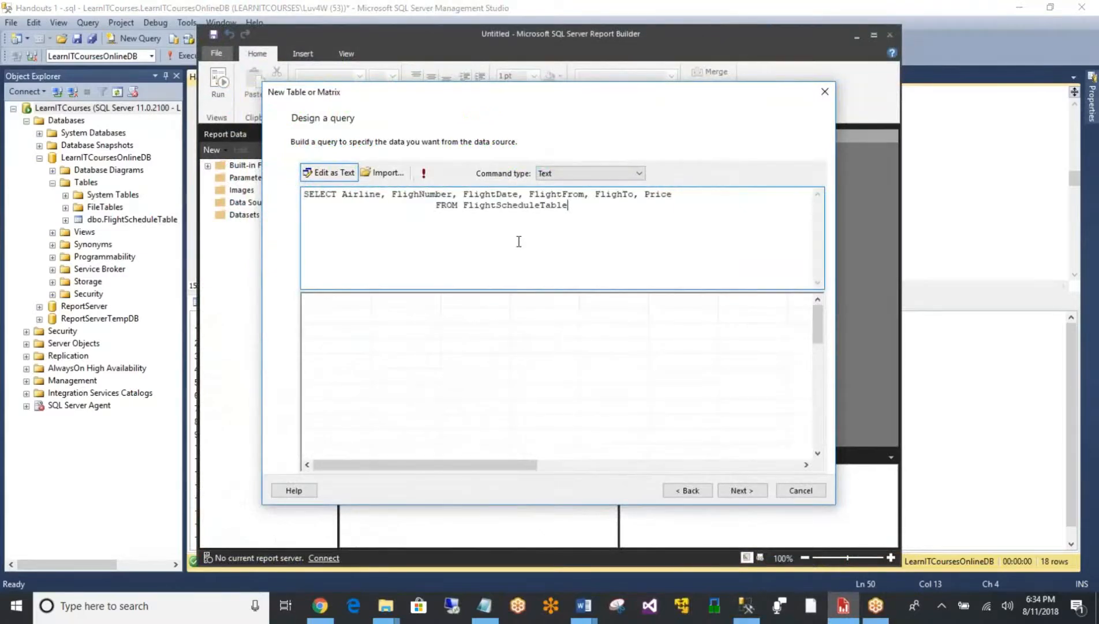
left_click(425, 174)
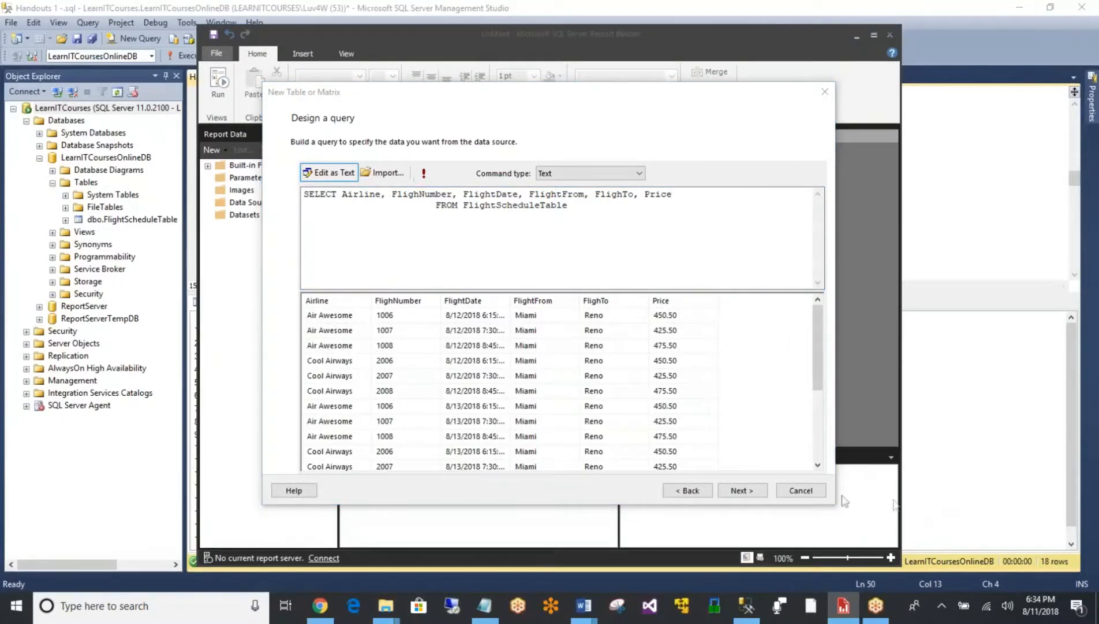
left_click(742, 490)
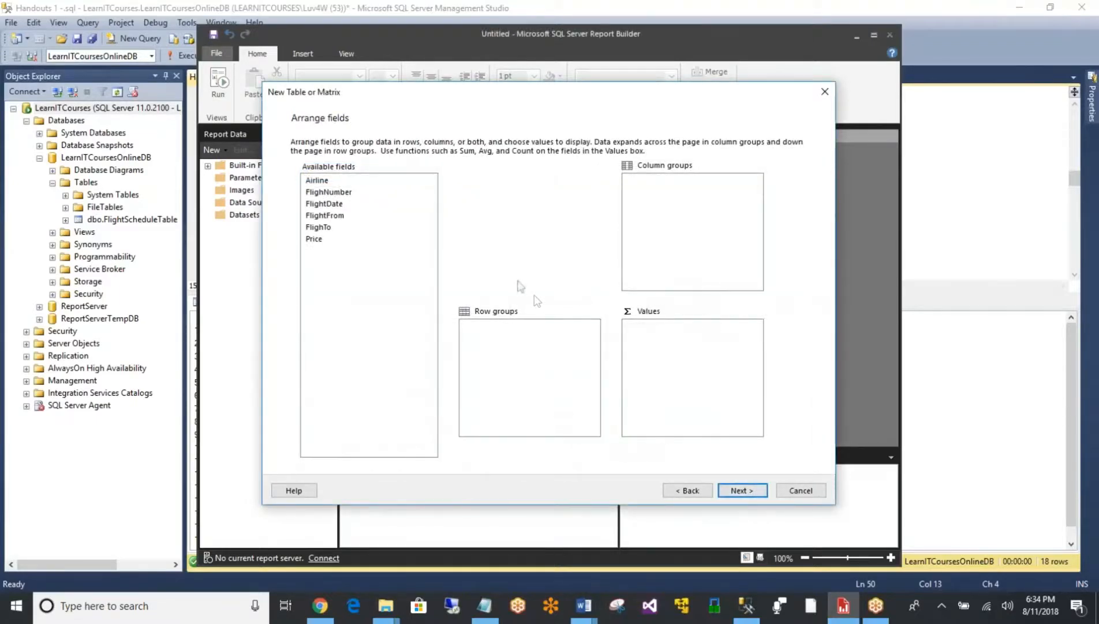
- Add all six available fields, from Airline to Price, to the table's Values area
left_click(326, 240)
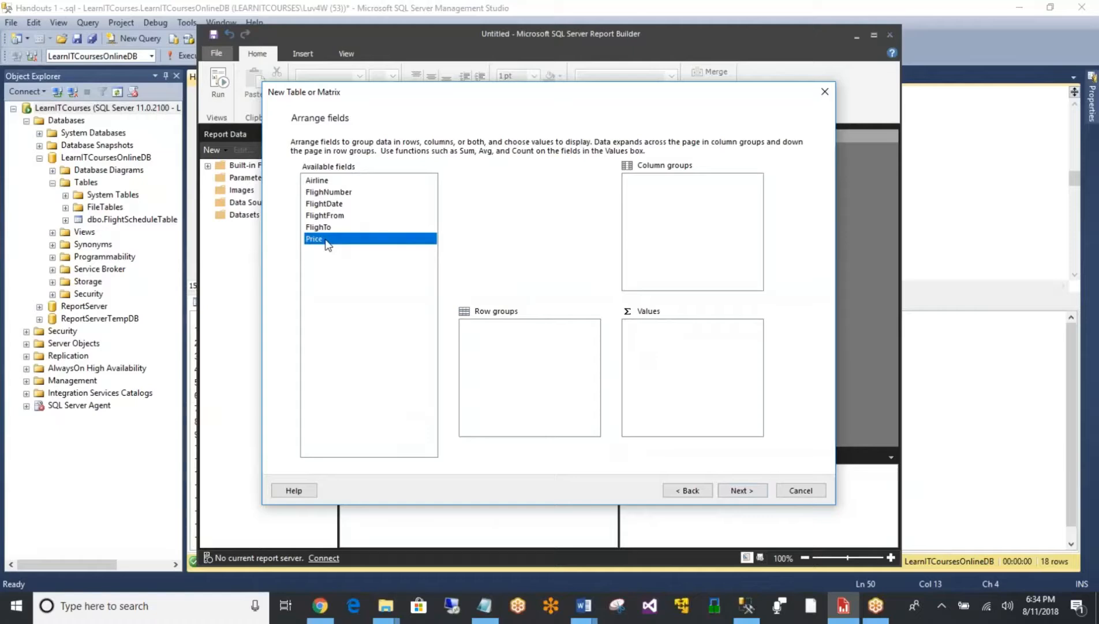
key("shift+Up")
key("shift+Up")
key("shift+Up")
key("shift+Up")
key("shift+Up")
left_click_drag(326, 245, 675, 378)
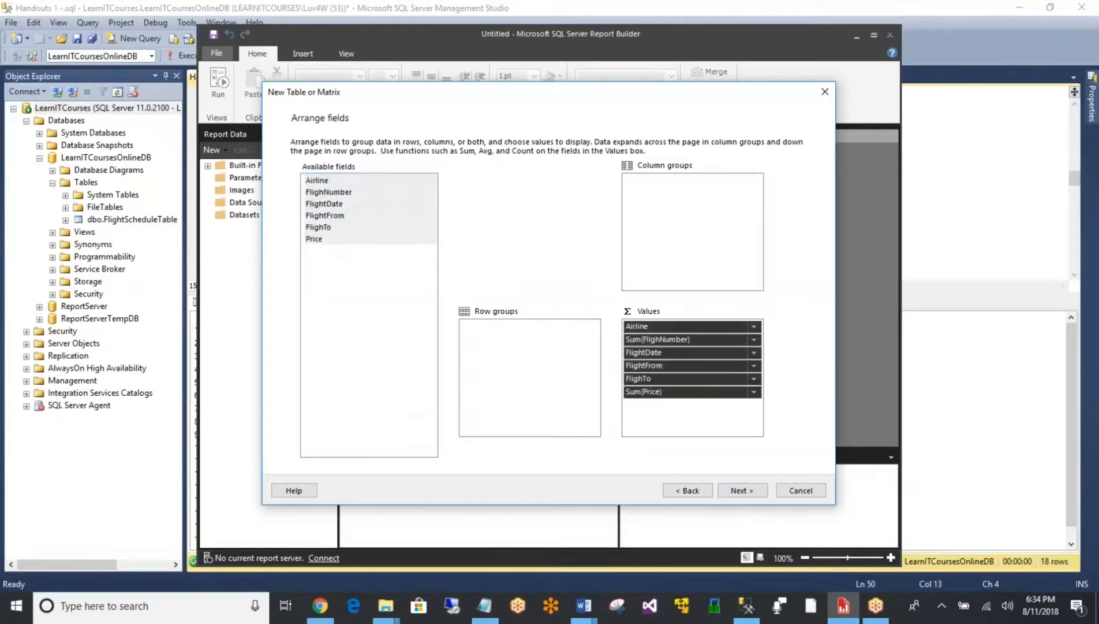
- Finish the table wizard with the default layout and style, and run the report in Report Builder
left_click(743, 490)
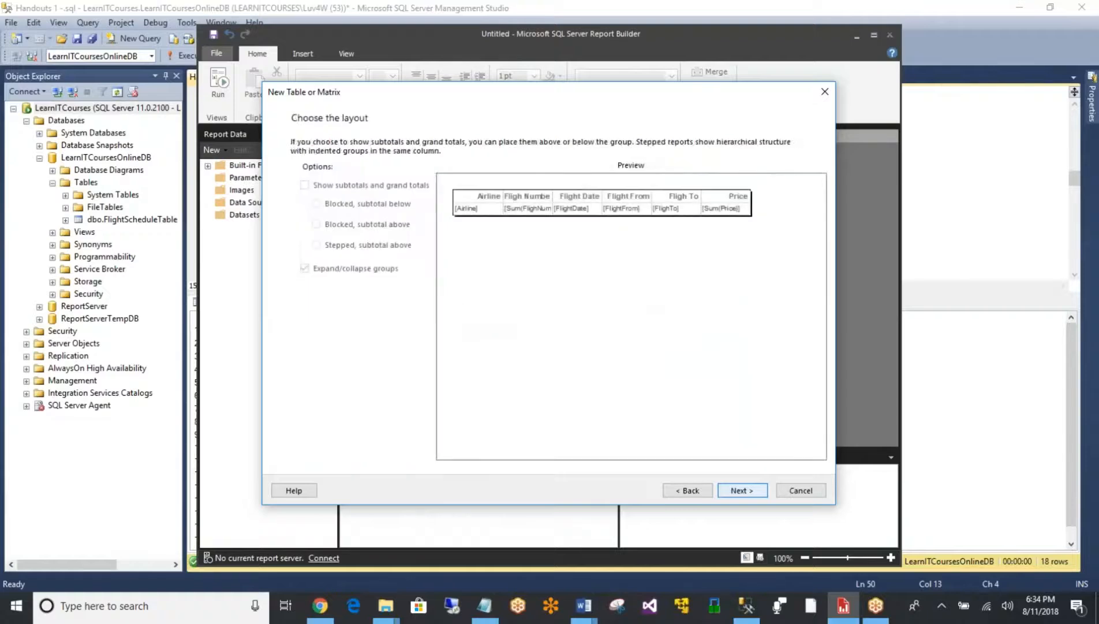
left_click(743, 490)
left_click(742, 490)
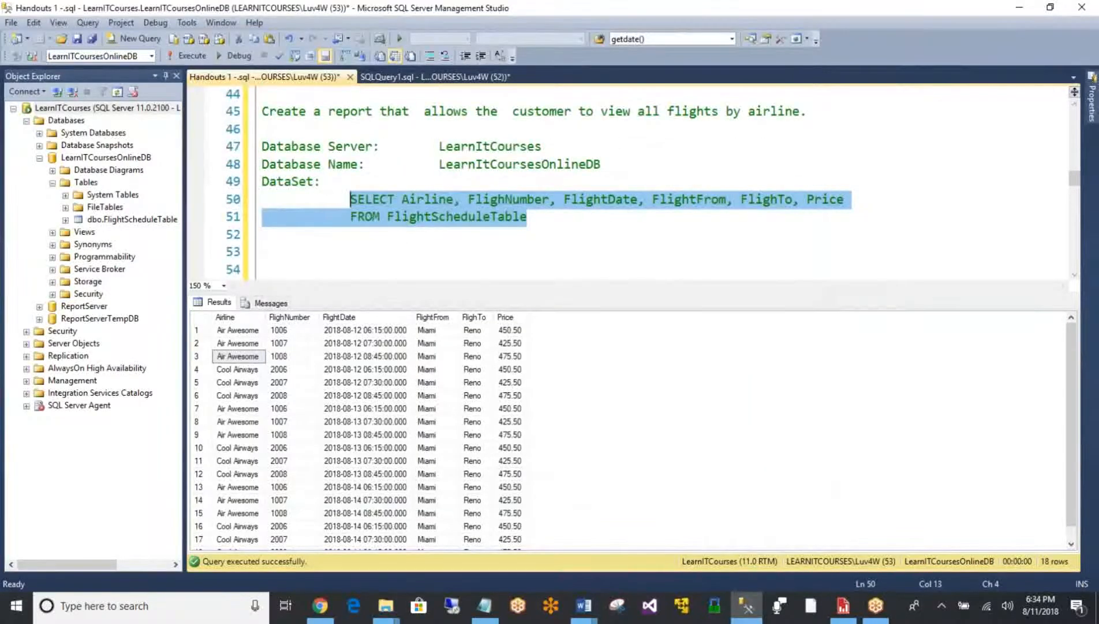
left_click(843, 606)
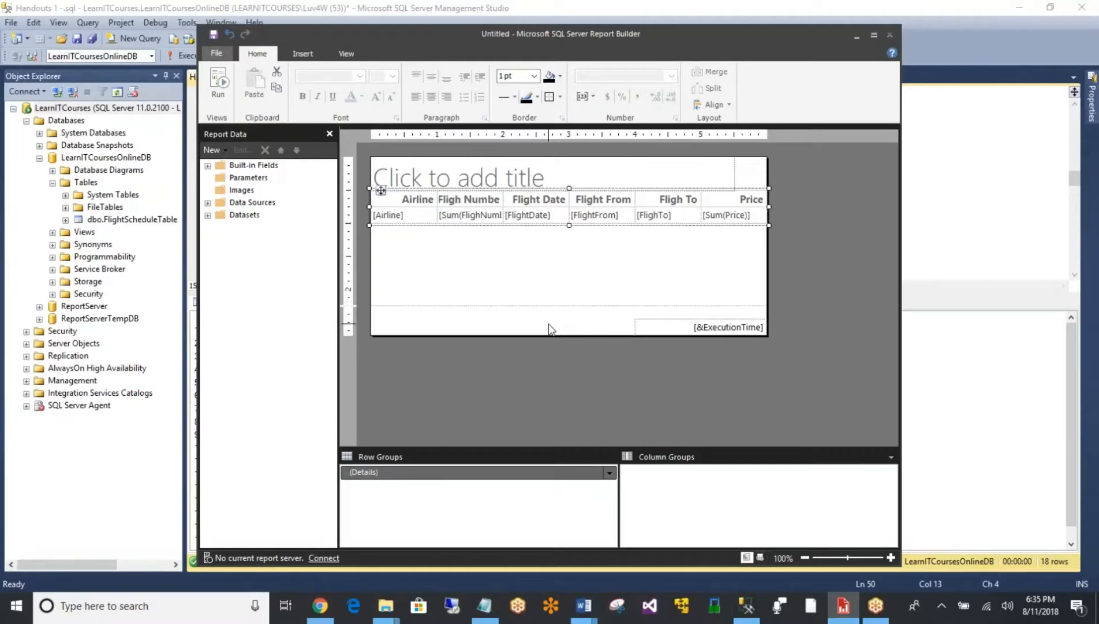
left_click(220, 84)
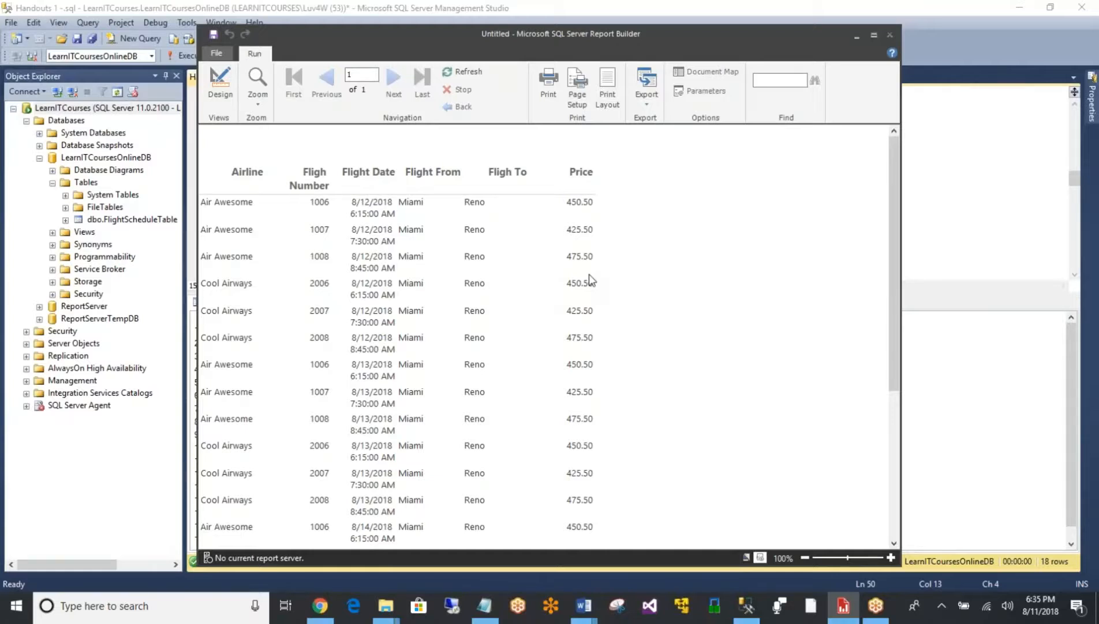
- Return the untitled flight report to design view and close it together with Report Builder
left_click(227, 90)
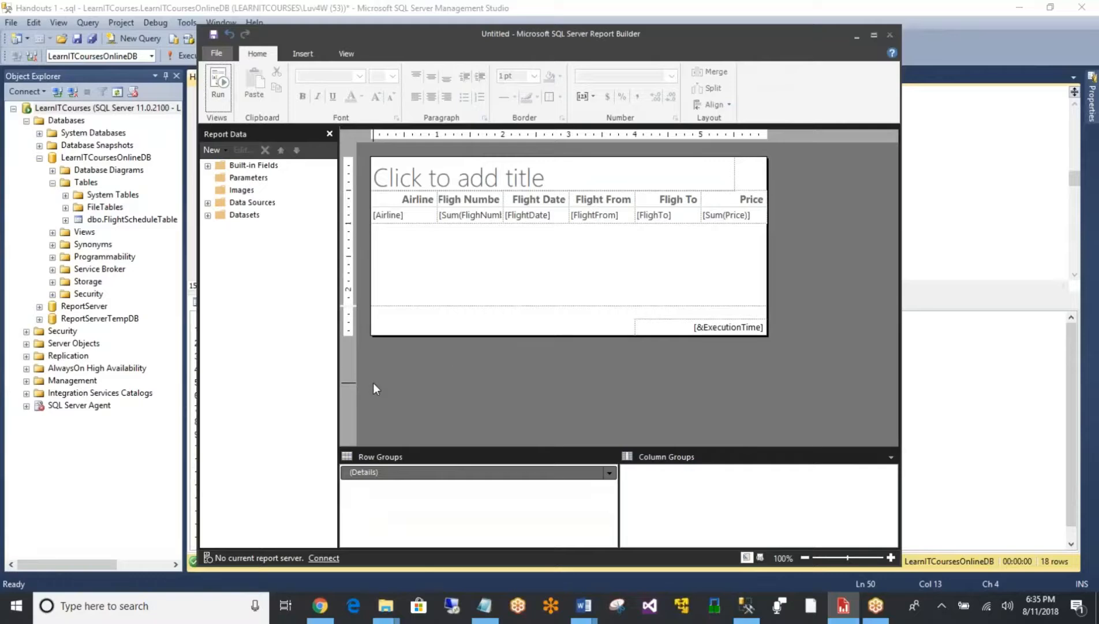
left_click(889, 36)
left_click(575, 351)
- Add the line WHERE Airline = 'Air Awesome' below the FROM line of the handout's SELECT query
left_click(545, 219)
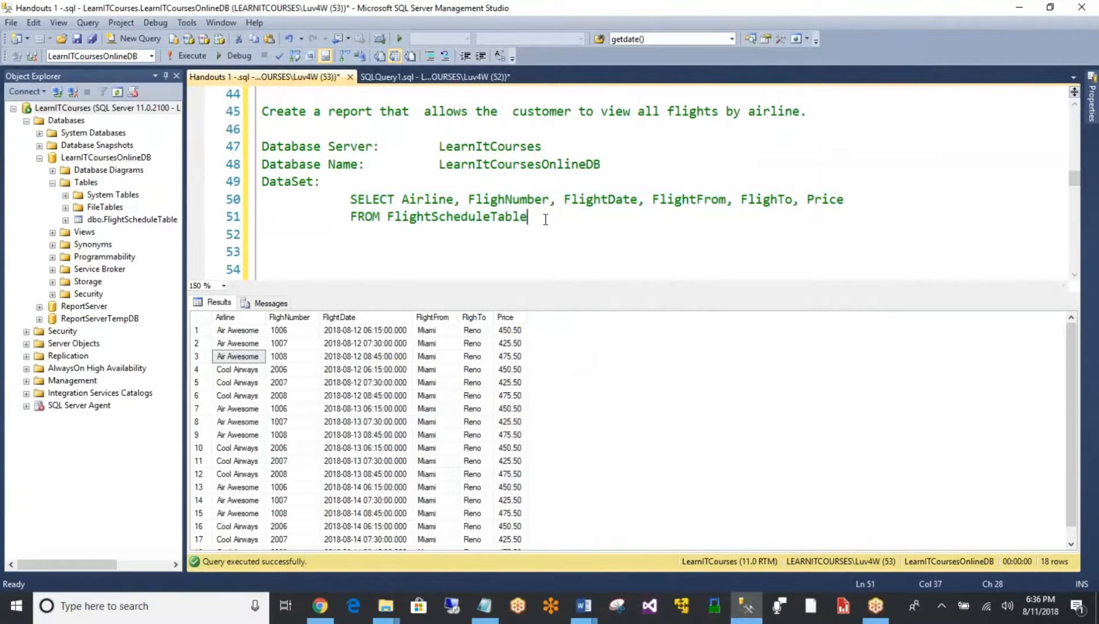
key("Return")
type("WHER")
type("E ")
type("Arile")
key("BackSpace")
key("BackSpace")
key("BackSpace")
key("BackSpace")
type("irline ")
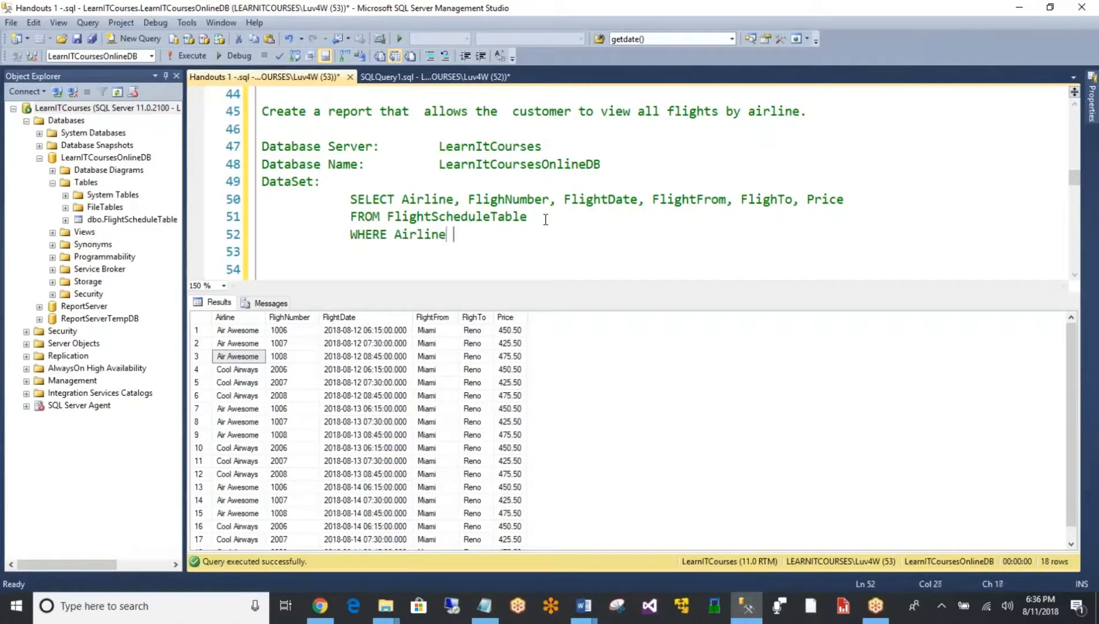
type("= 'Aire")
key("BackSpace")
type("Awe")
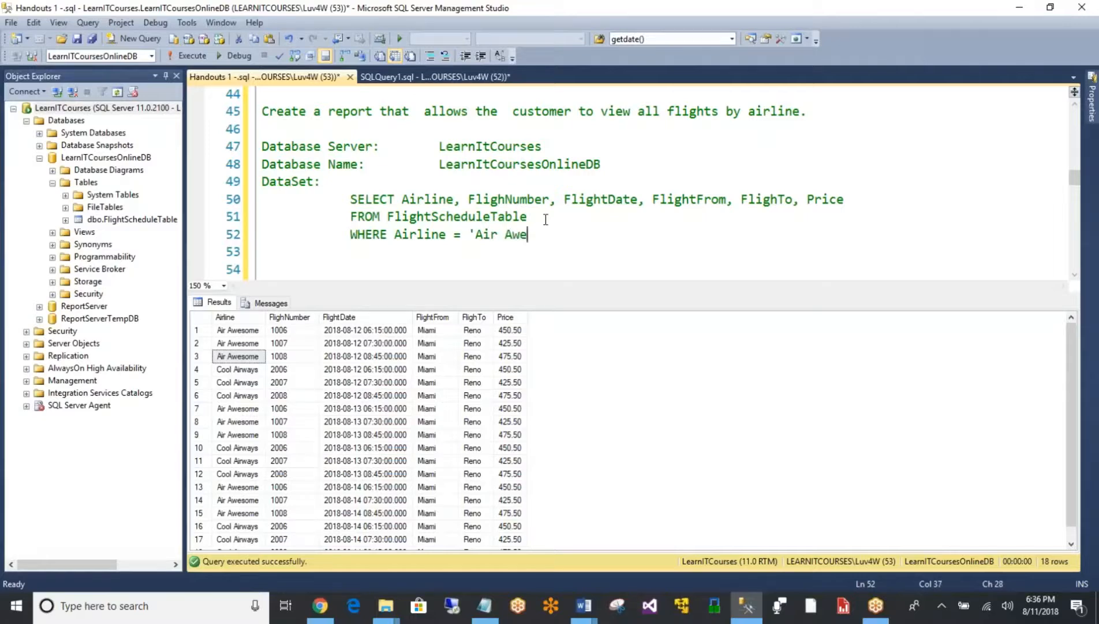
type("some'")
- Run the SELECT query from FlightScheduleTable together with its Air Awesome filter
key("shift+Up")
key("shift+Up")
key("shift+Up")
key("shift+Down")
key("shift+Left")
key("shift+Left")
key("shift+Left")
key("shift+Left")
key("shift+Left")
key("shift+Left")
key("shift+Left")
key("shift+Left")
key("shift+Left")
key("shift+Left")
key("shift+Left")
key("shift+Left")
key("shift+Left")
key("shift+Left")
key("shift+Left")
key("shift+Left")
key("shift+Left")
key("shift+Left")
key("shift+Left")
key("shift+Left")
key("shift+Left")
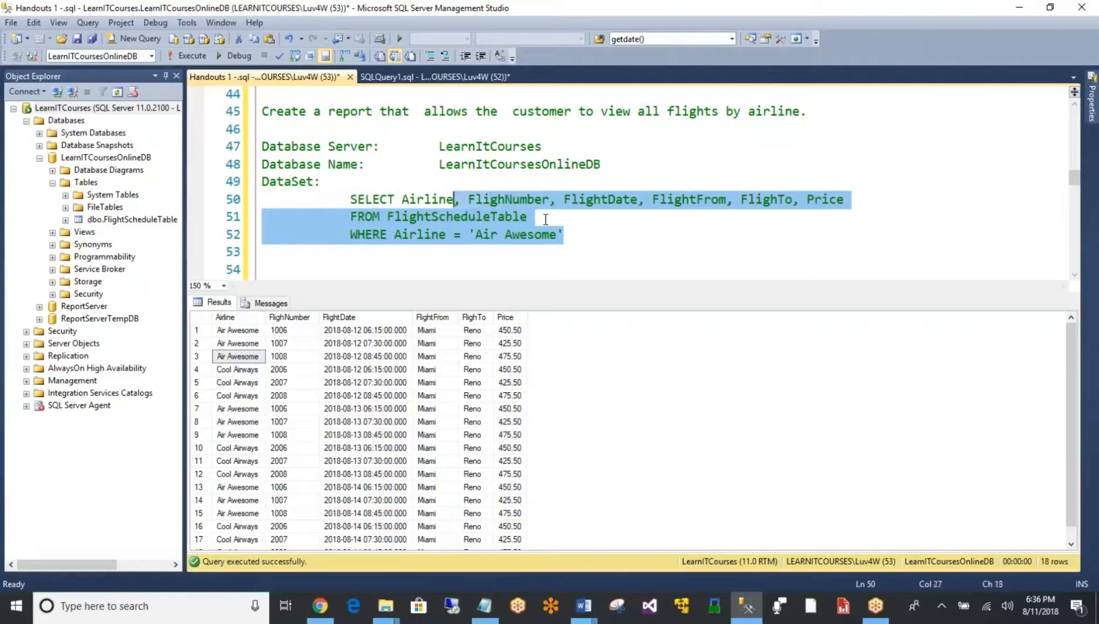
left_click(186, 55)
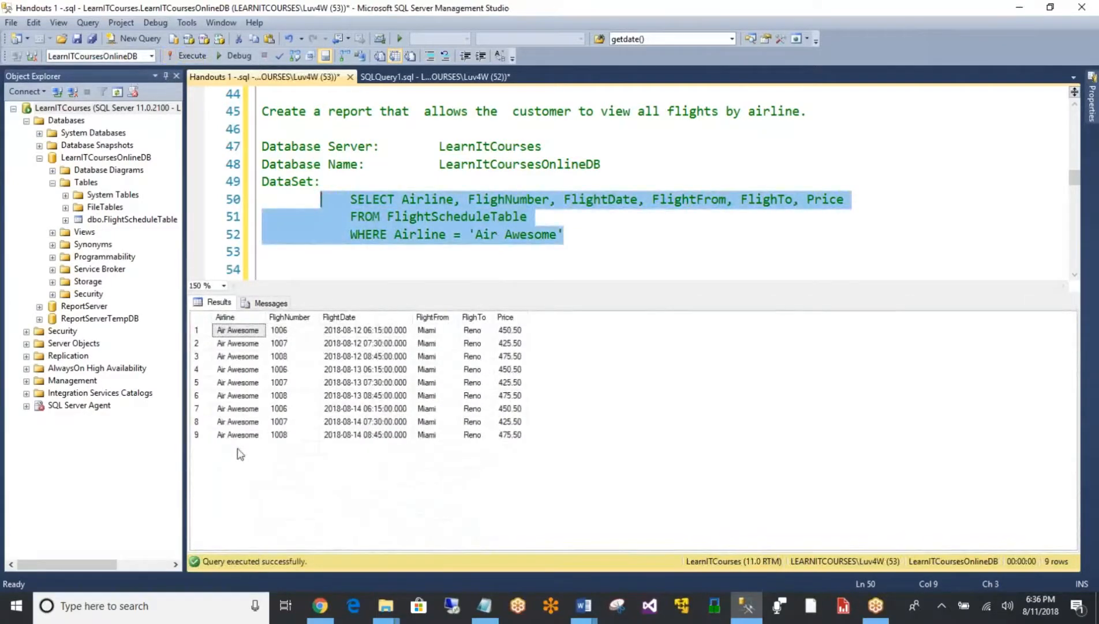
left_click(457, 232)
left_click_drag(468, 233, 564, 234)
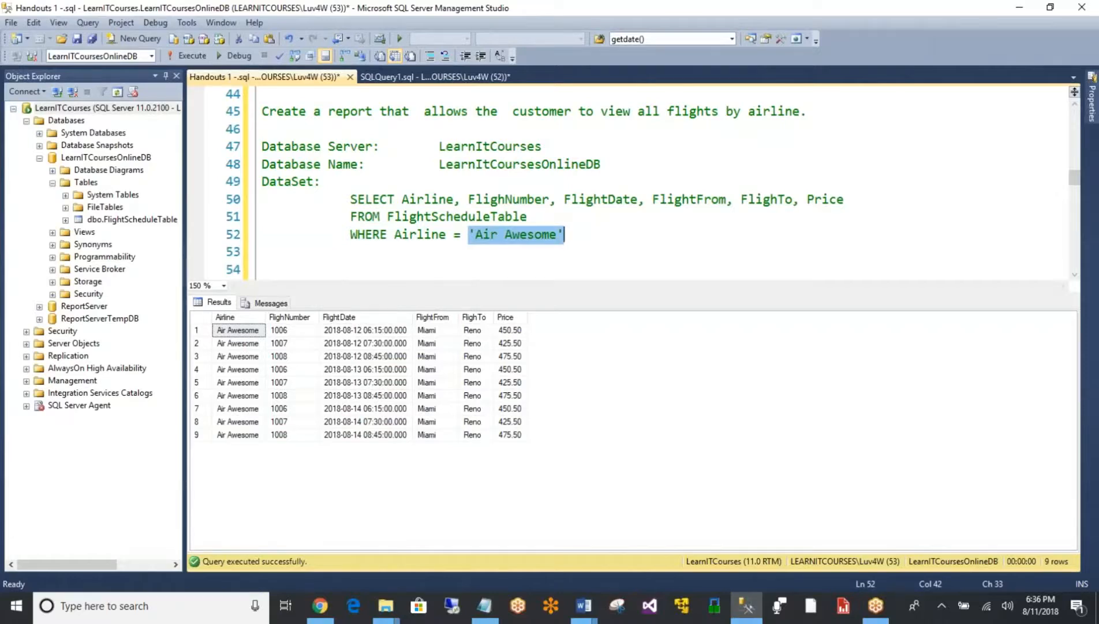
type("@")
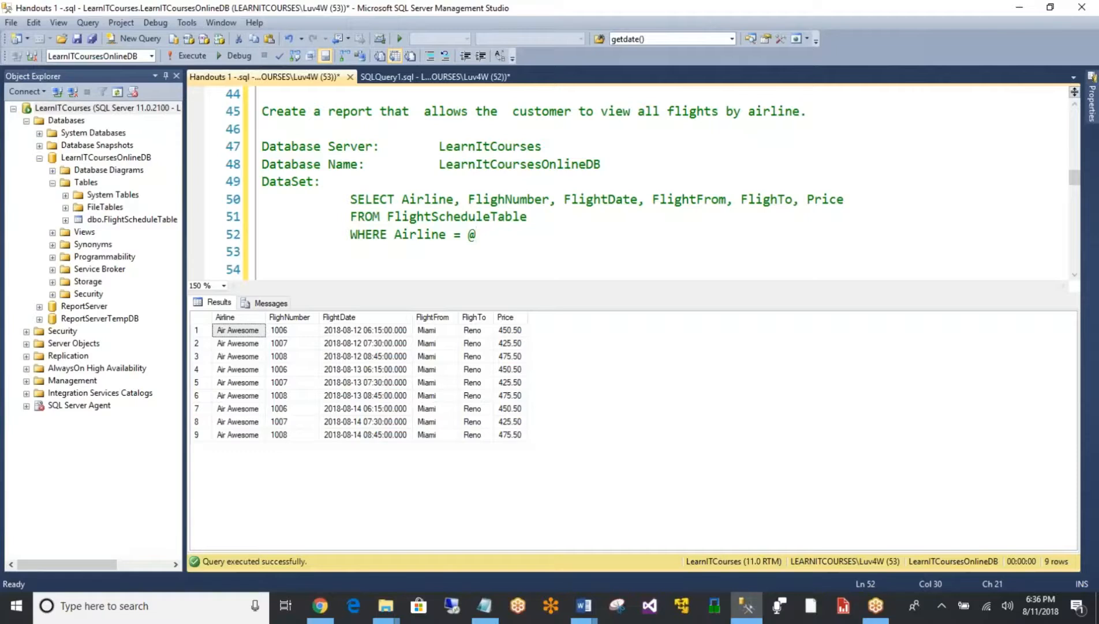
type("Airline")
key("shift+Left")
key("shift+Left")
key("shift+Left")
key("shift+Left")
key("shift+Left")
key("shift+Left")
key("shift+Left")
key("shift+Left")
key("shift+Left")
key("shift+Left")
key("shift+Left")
key("shift+Left")
key("shift+Left")
key("shift+Left")
key("shift+Left")
key("shift+Left")
key("shift+Left")
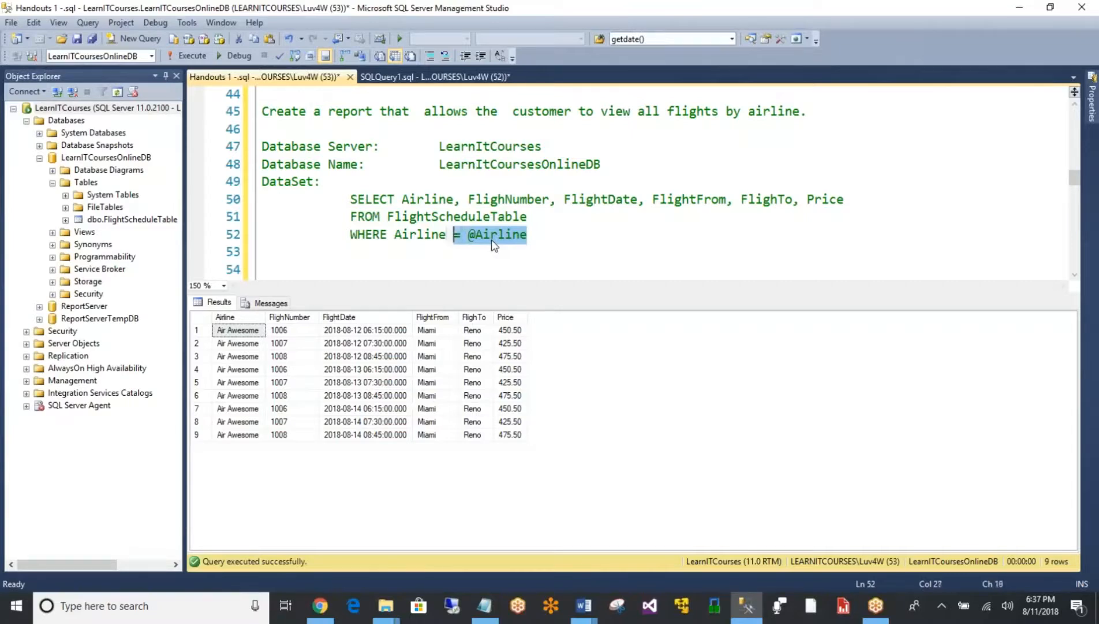
key("shift+Left")
key("shift+Left")
key("shift+Left")
key("shift+Left")
key("shift+Up")
key("shift+Up")
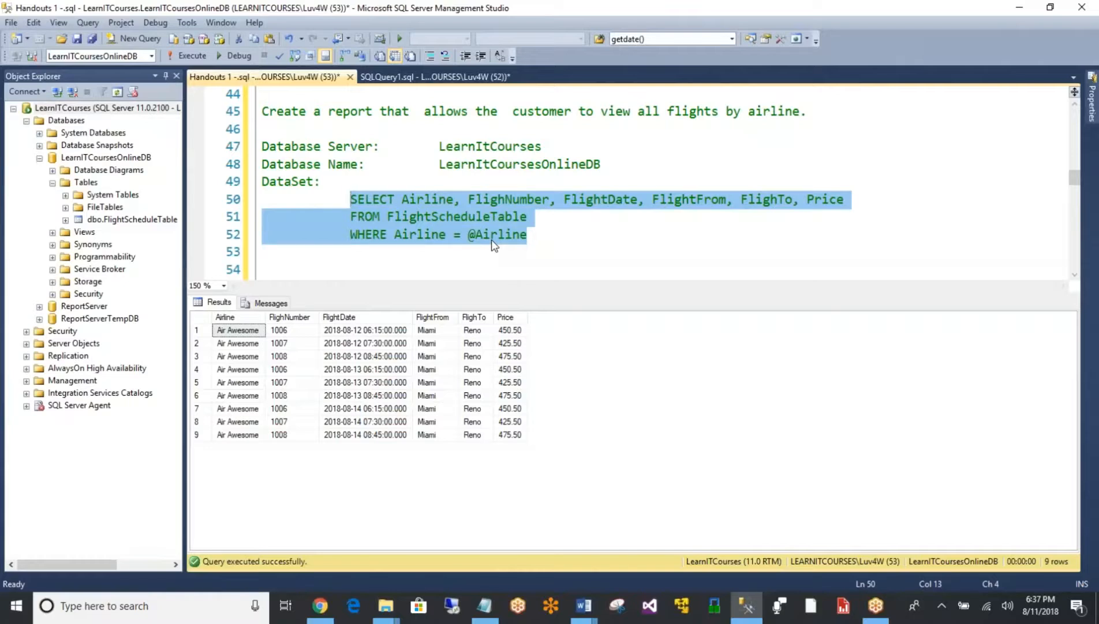
- Copy the server name LearnItCourses from the handout, and start Report Builder's Table or Matrix Wizard with a new dataset
left_click(843, 607)
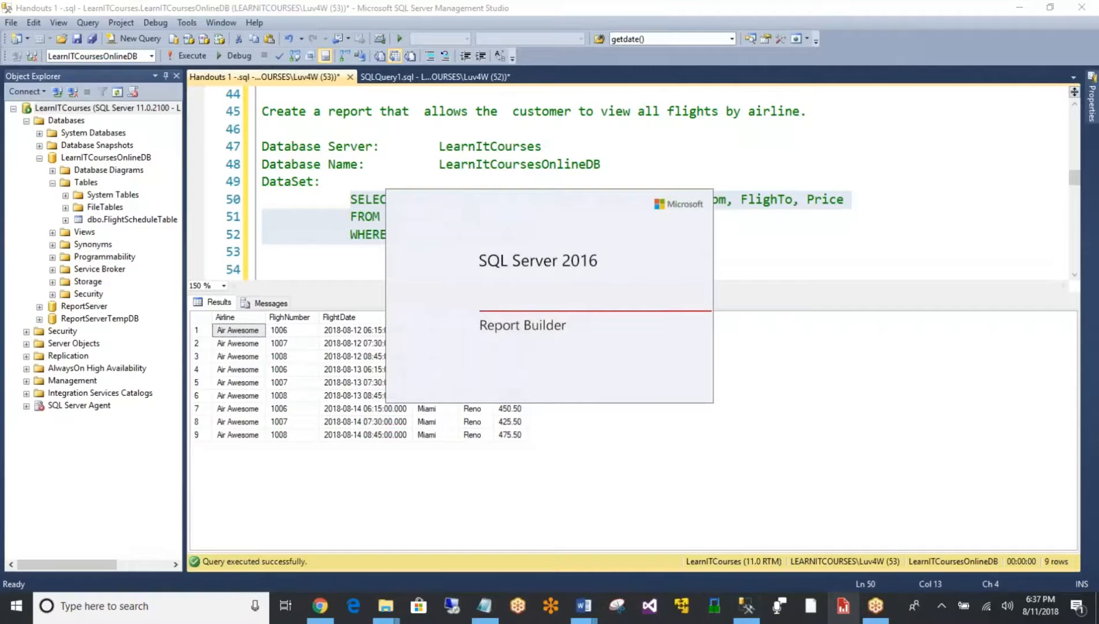
double_click(491, 146)
key("ctrl+c")
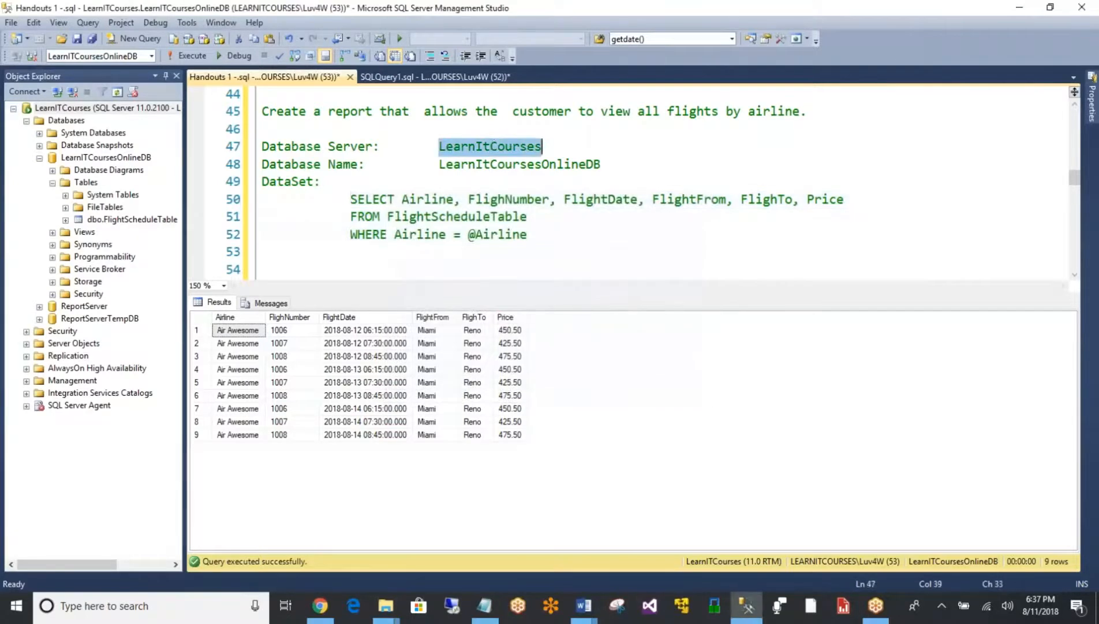
left_click(844, 607)
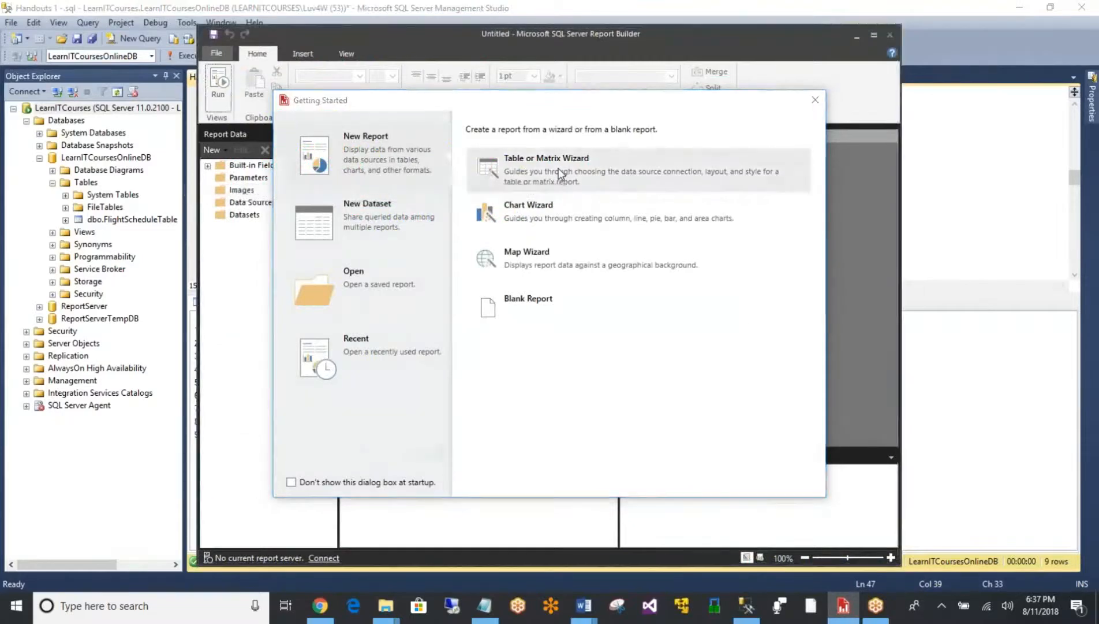
left_click(558, 169)
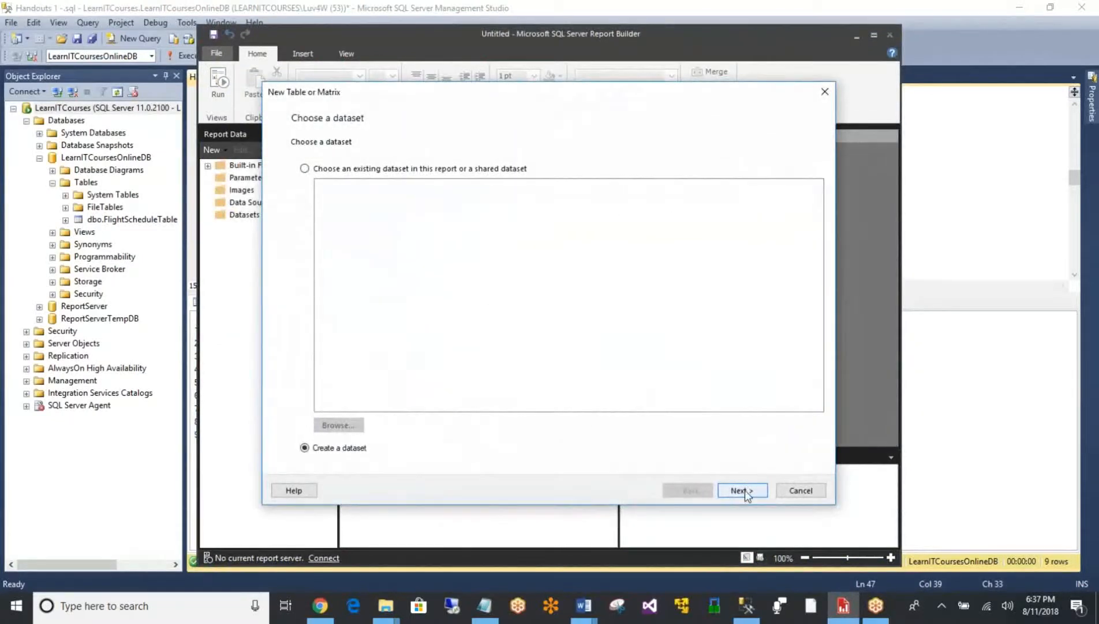
left_click(743, 491)
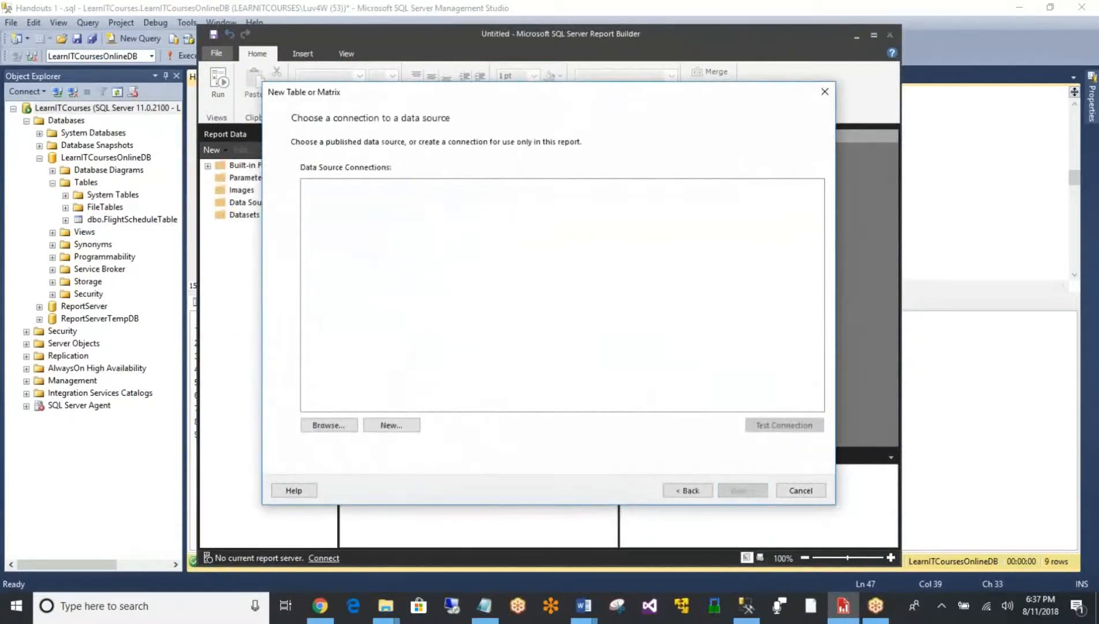
- Create a Microsoft SQL Server data source for server LearnItCourses and database LearnITCoursesOnlineDB, and continue to the query design
left_click(392, 426)
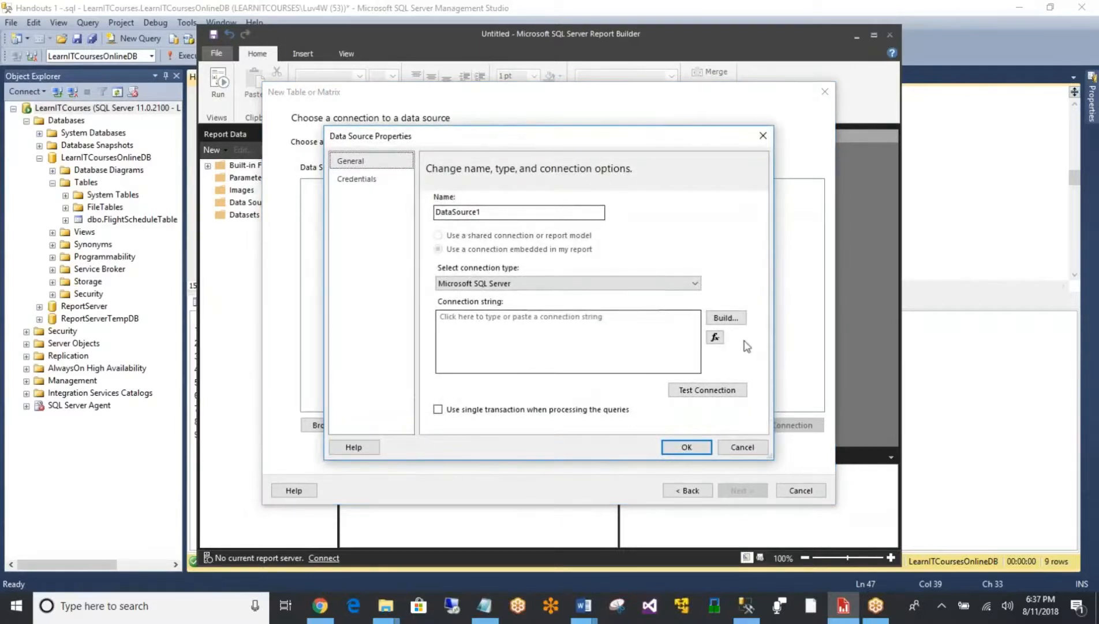
left_click(732, 320)
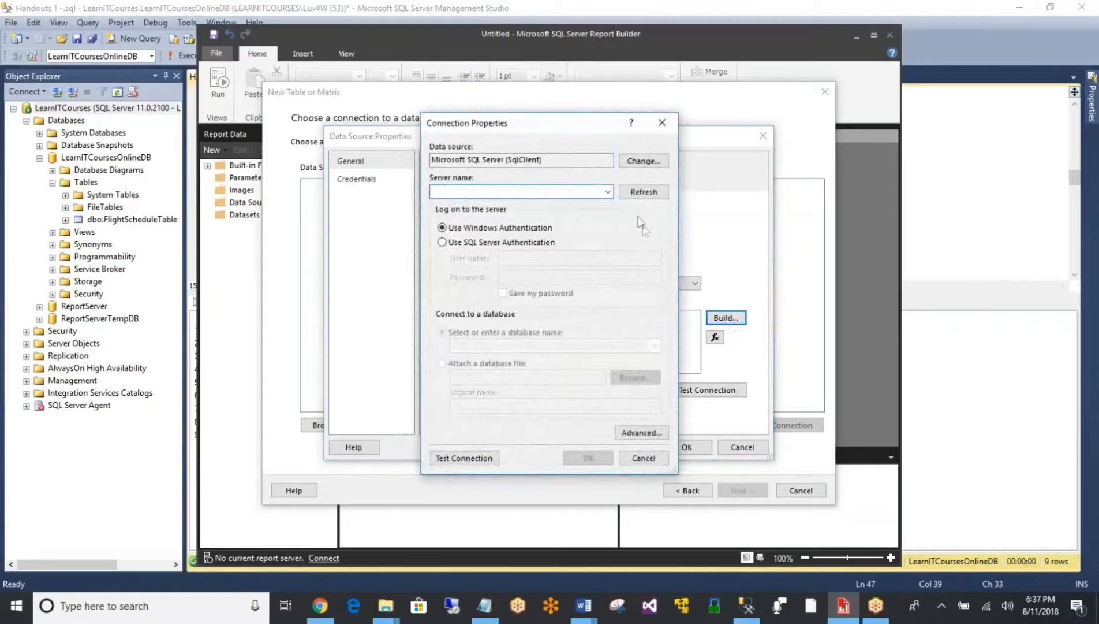
key("ctrl+v")
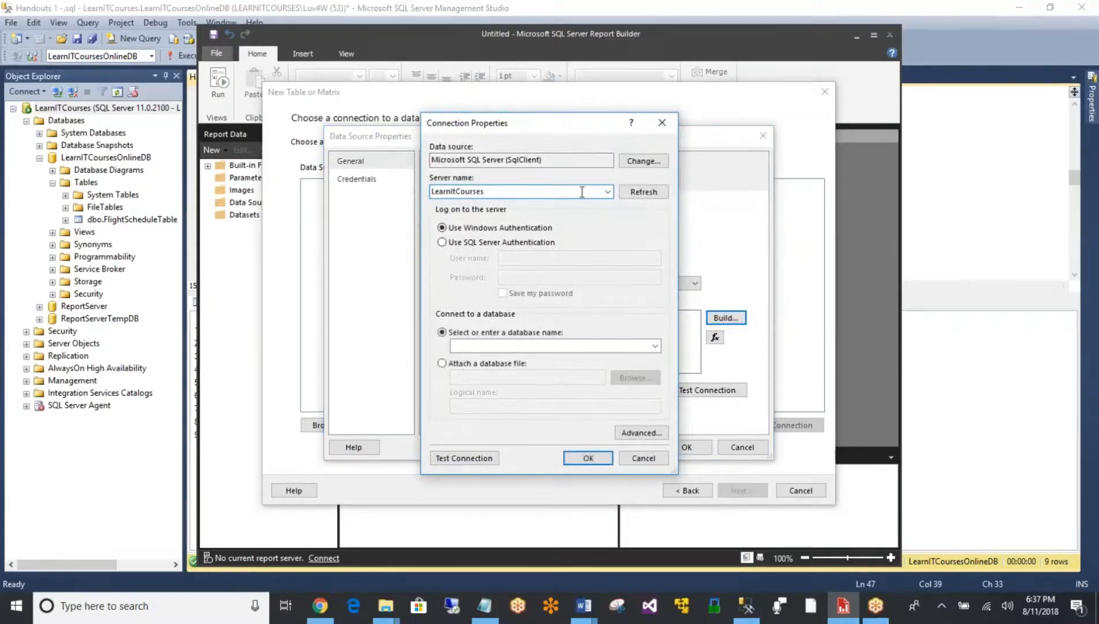
left_click(655, 346)
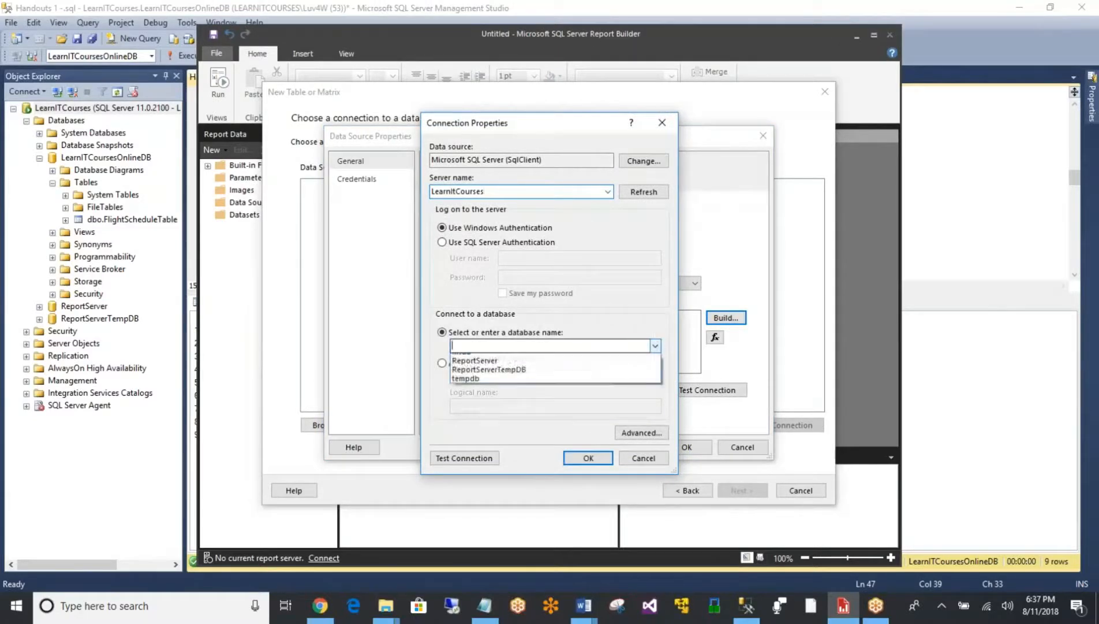
left_click(641, 359)
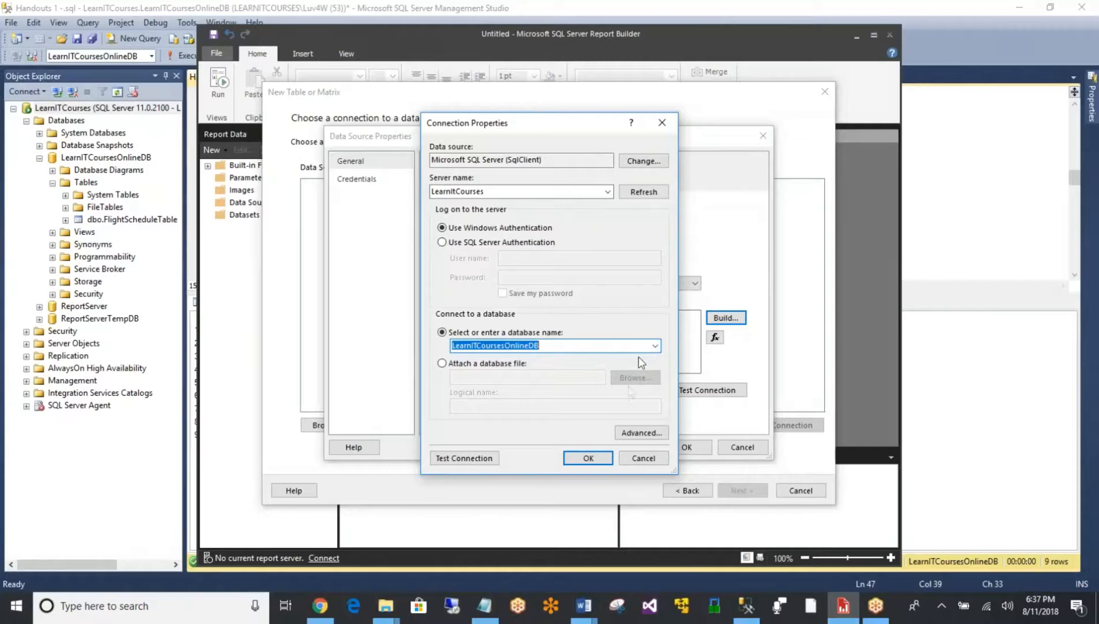
left_click(600, 459)
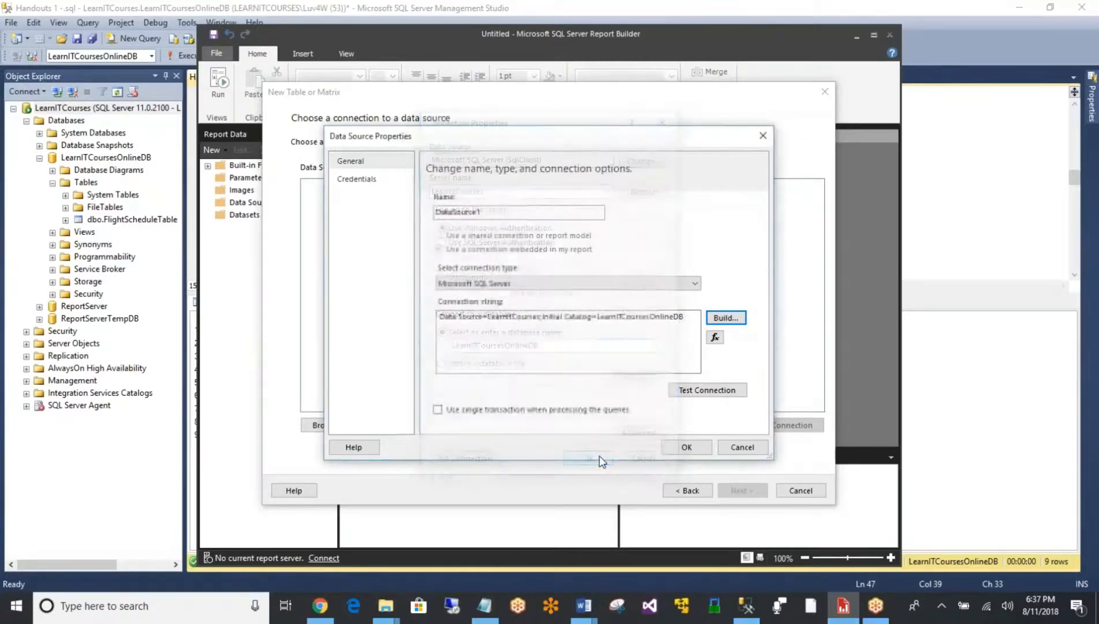
left_click(686, 447)
left_click(742, 490)
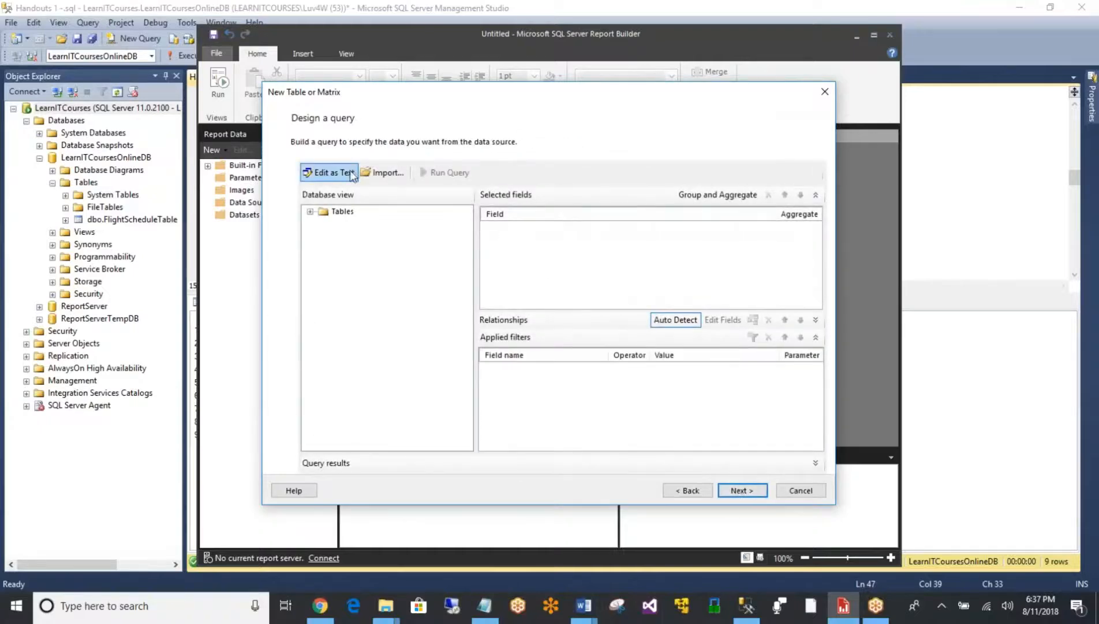
left_click(330, 175)
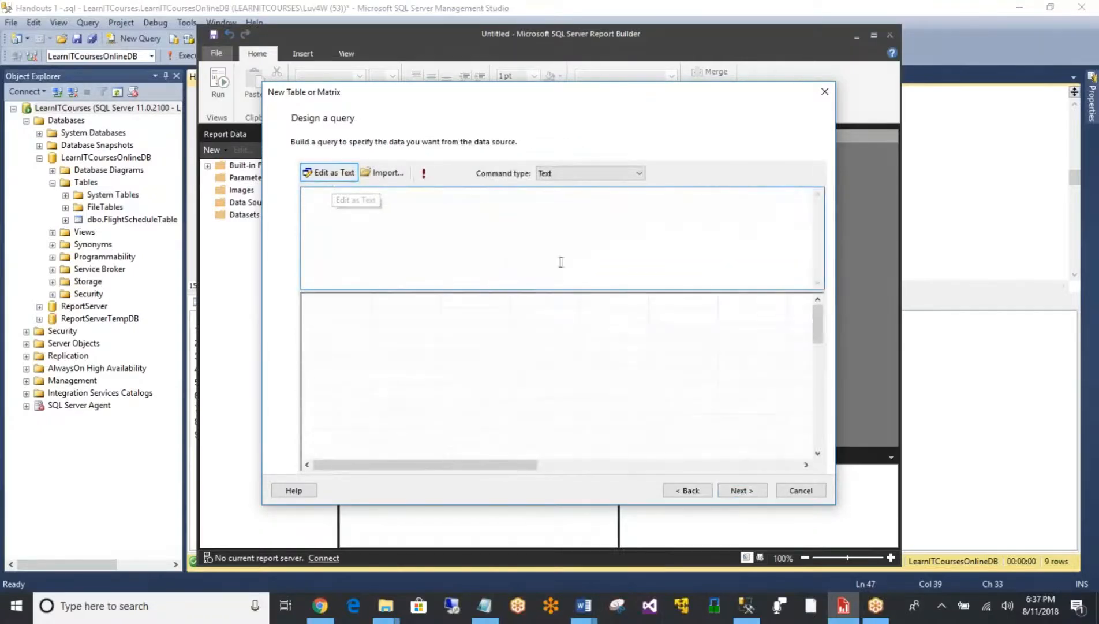
left_click(276, 6)
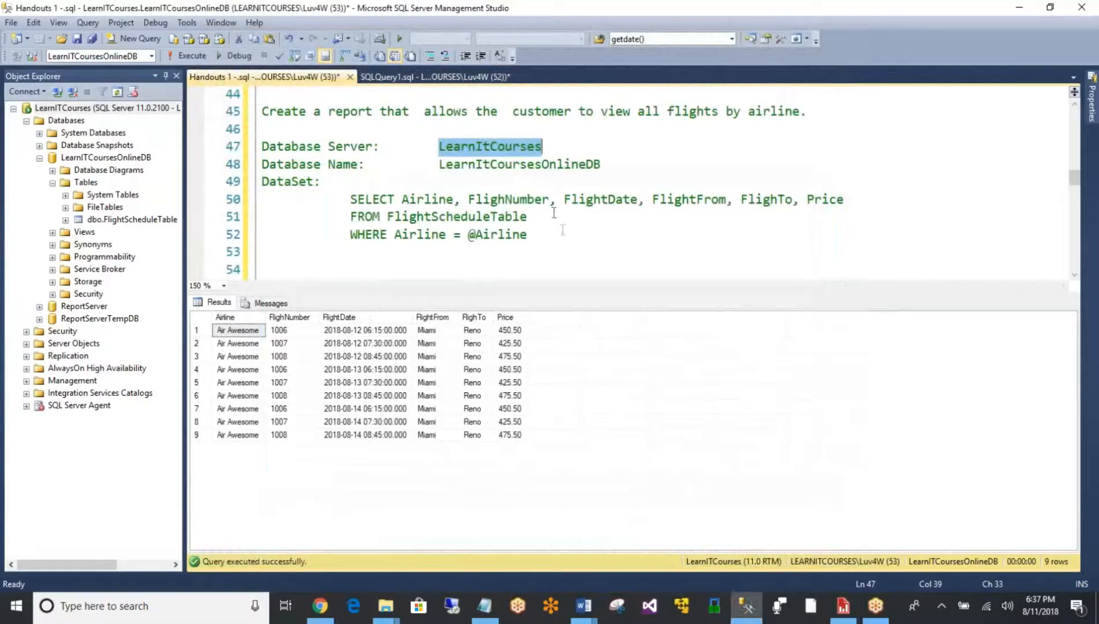
left_click_drag(540, 236, 349, 199)
key("ctrl+c")
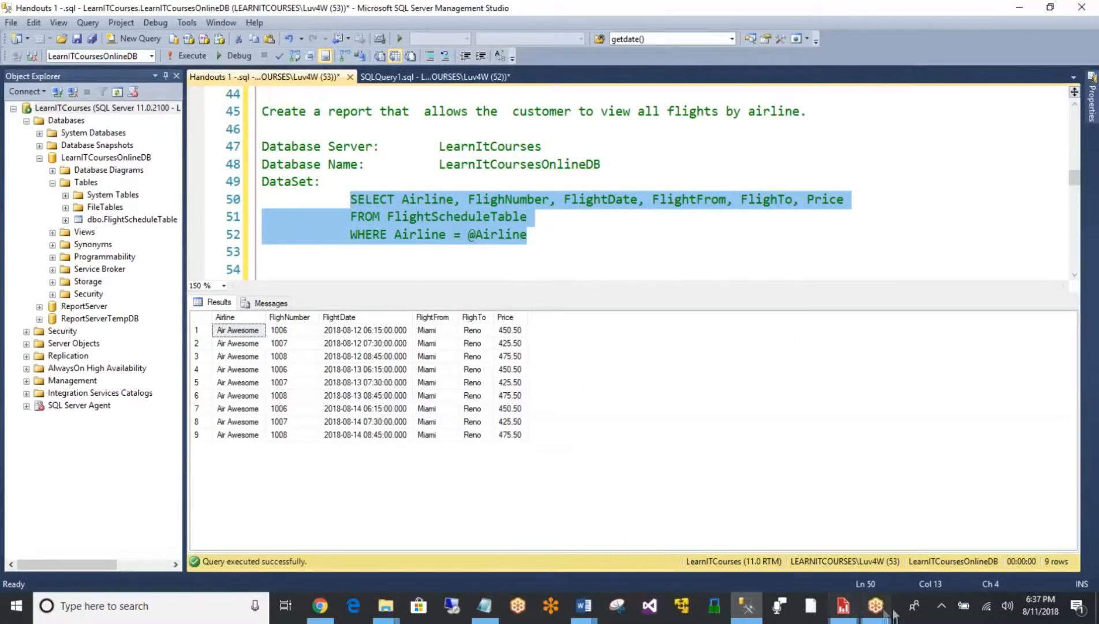
left_click(843, 605)
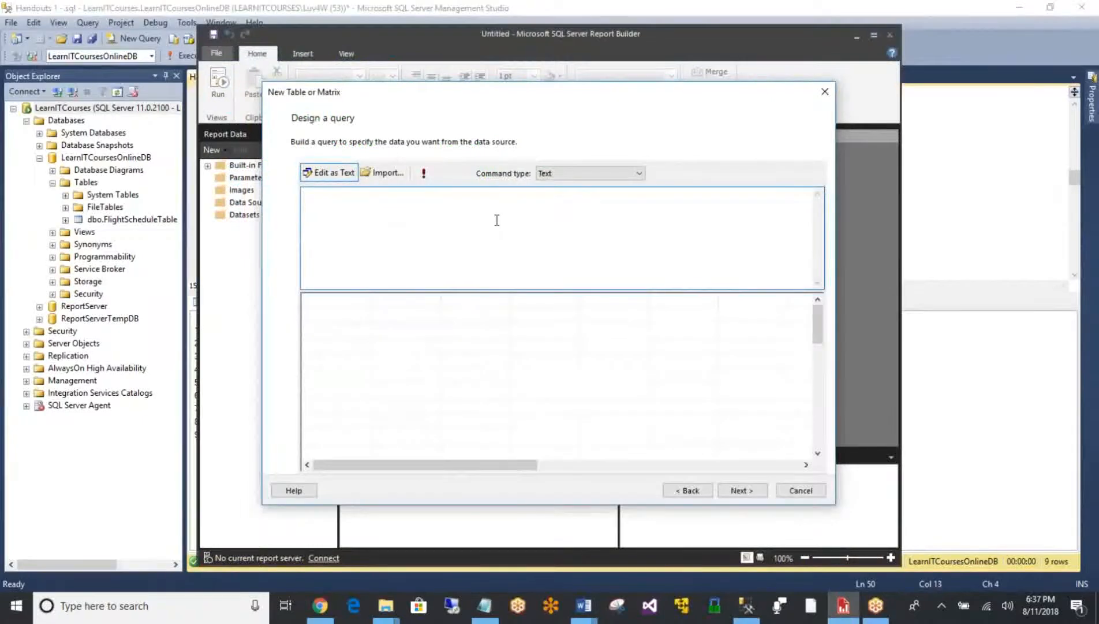
key("ctrl+v")
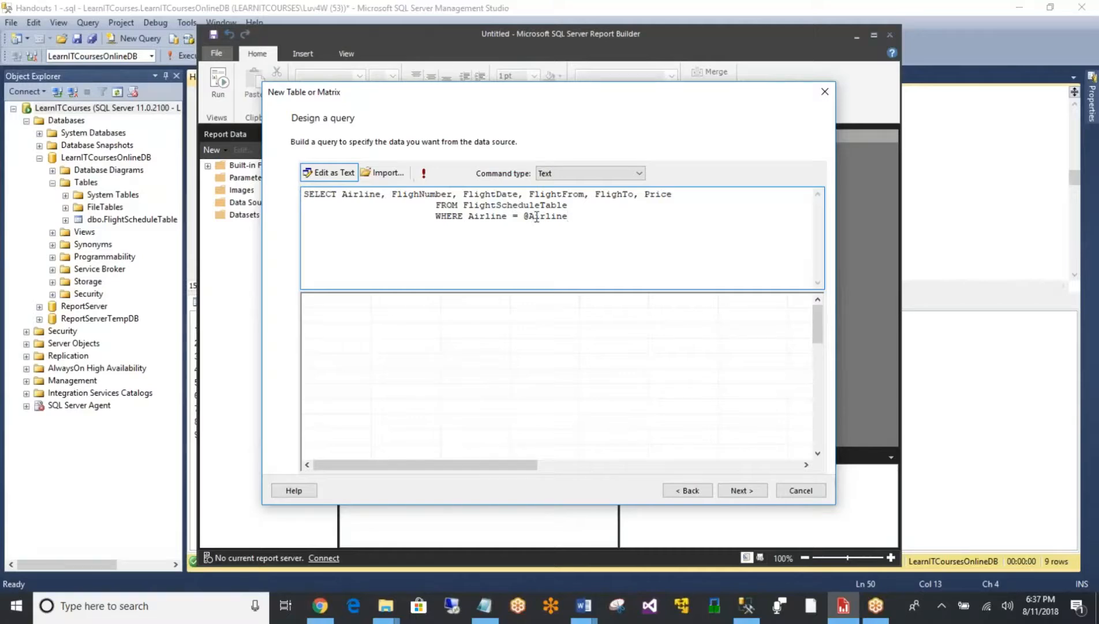
left_click(734, 492)
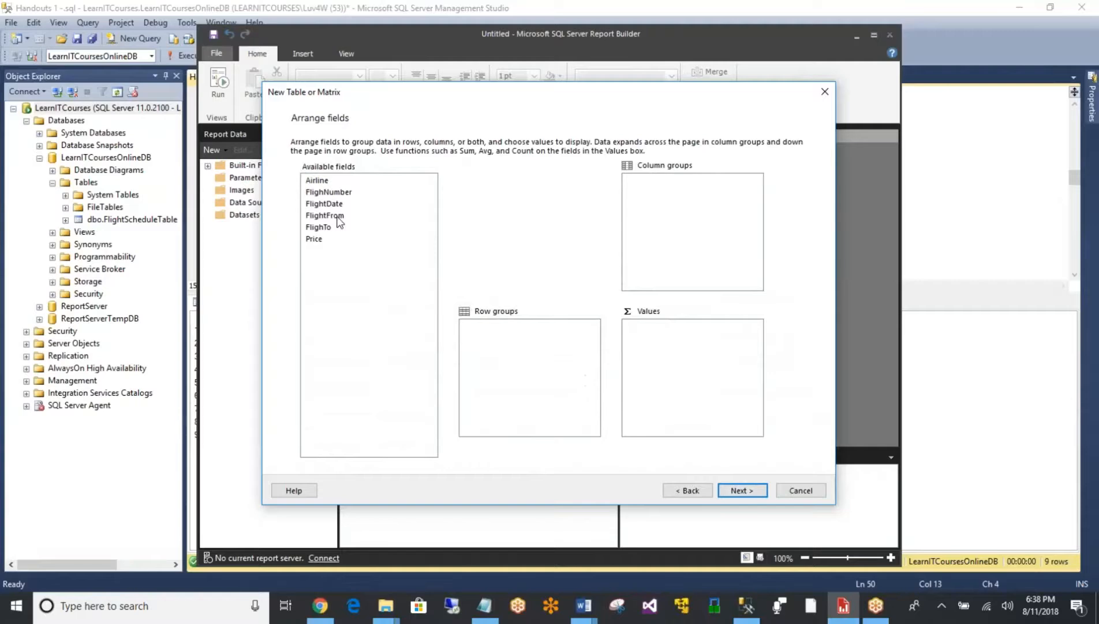
- Add all six available fields, Airline through Price, to the Values area of the new table
left_click(319, 181)
key("shift+Down")
key("shift+Down")
key("shift+Down")
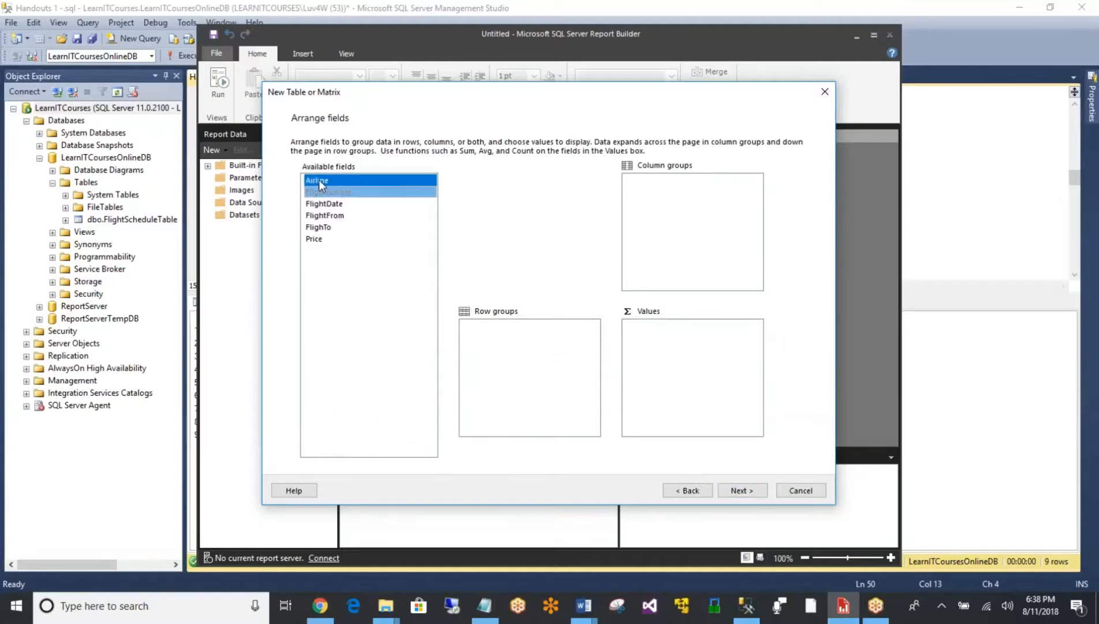
key("shift+Down")
key("shift+Down")
left_click_drag(319, 184, 692, 384)
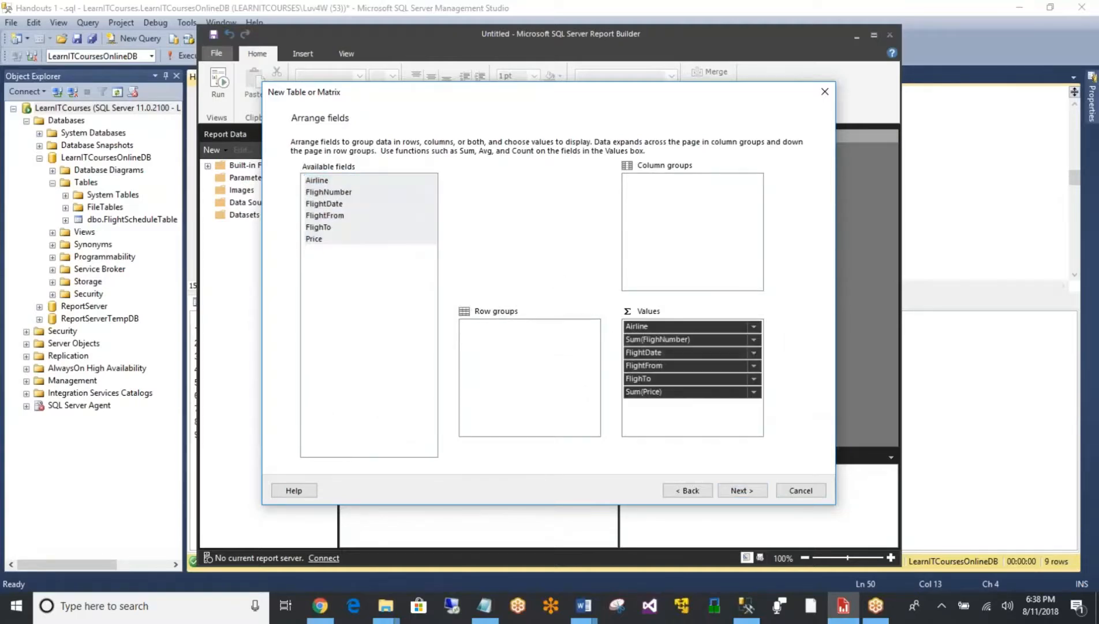
- Complete the wizard with the default layout and style, and run the parameterized report
left_click(740, 490)
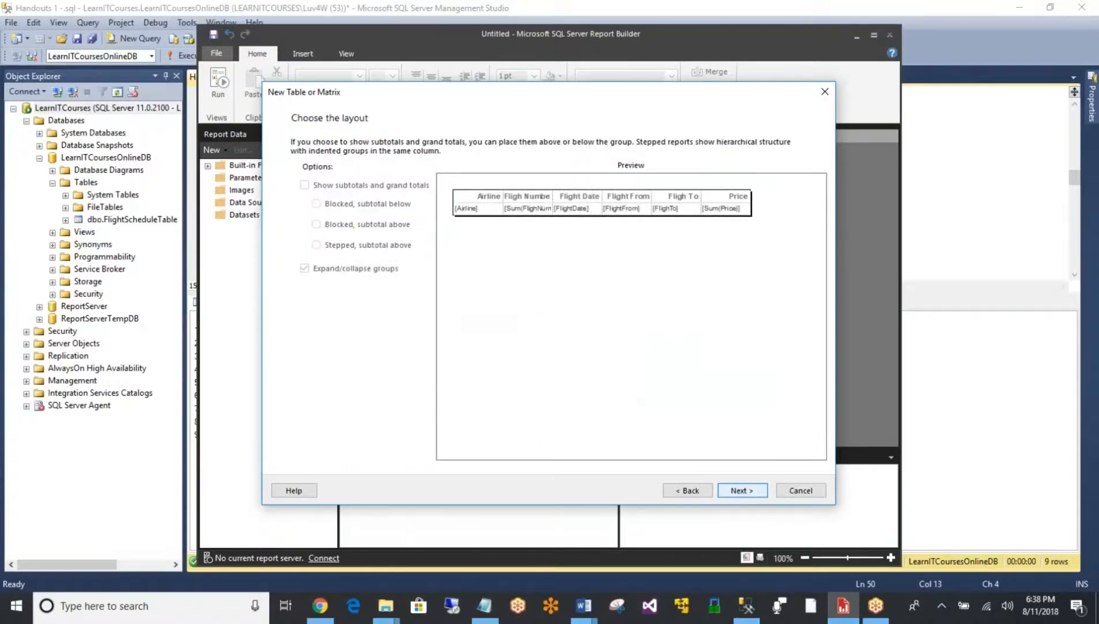
left_click(741, 490)
left_click(742, 491)
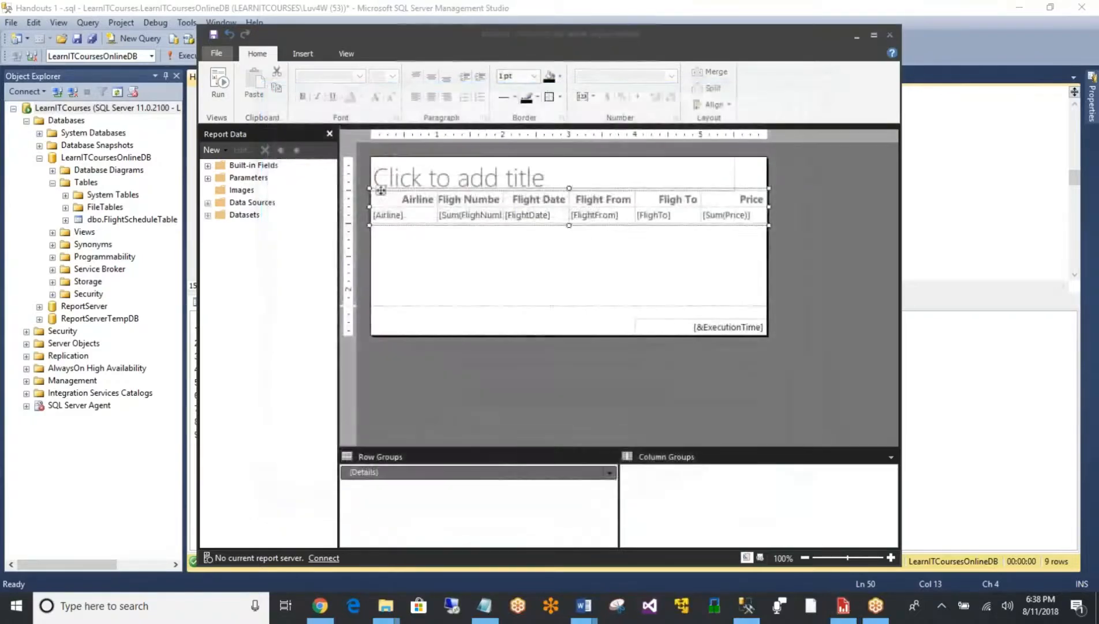
left_click(215, 85)
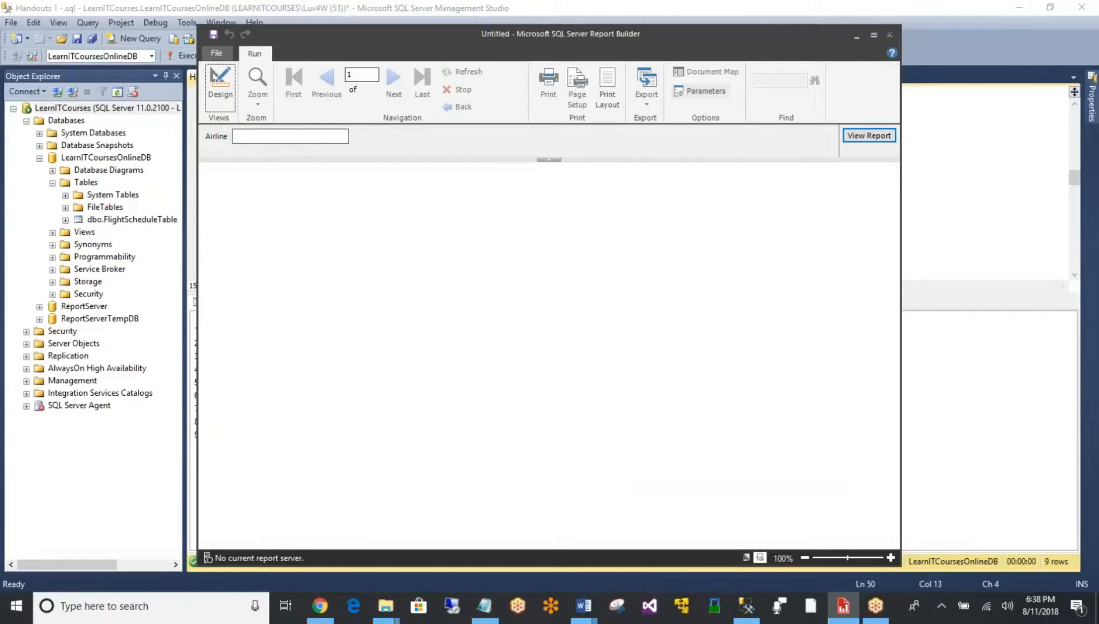
- Switch to Management Studio, remove the WHERE line from the handout's flight query, and execute the remaining SELECT statement
left_click_drag(384, 33, 547, 40)
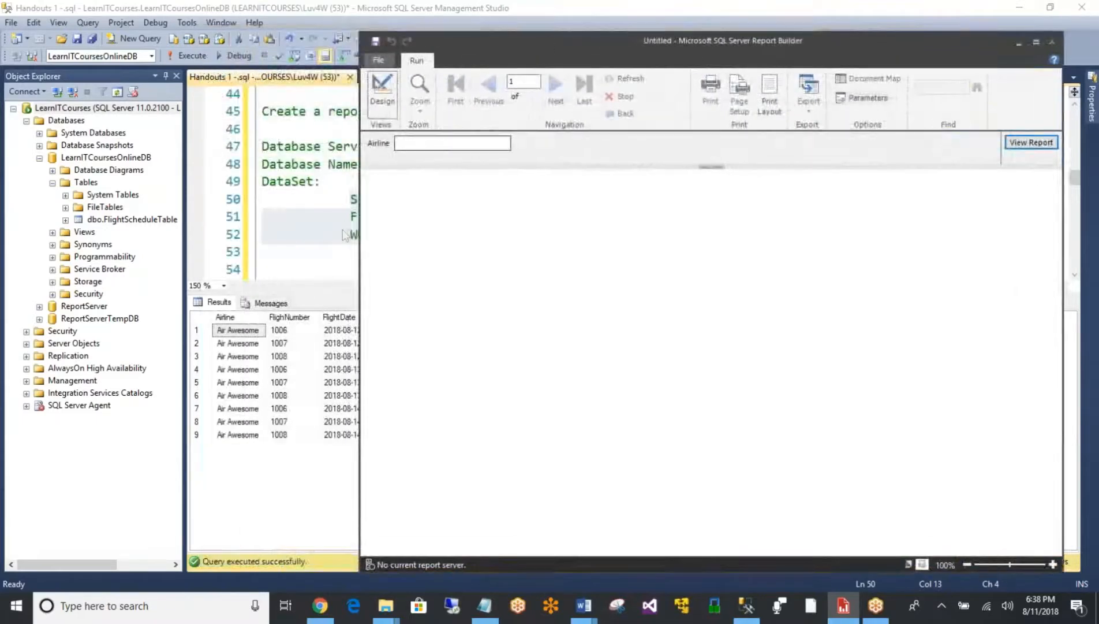
left_click(311, 241)
left_click_drag(540, 234, 305, 244)
key("Delete")
key("shift+Up")
key("shift+Up")
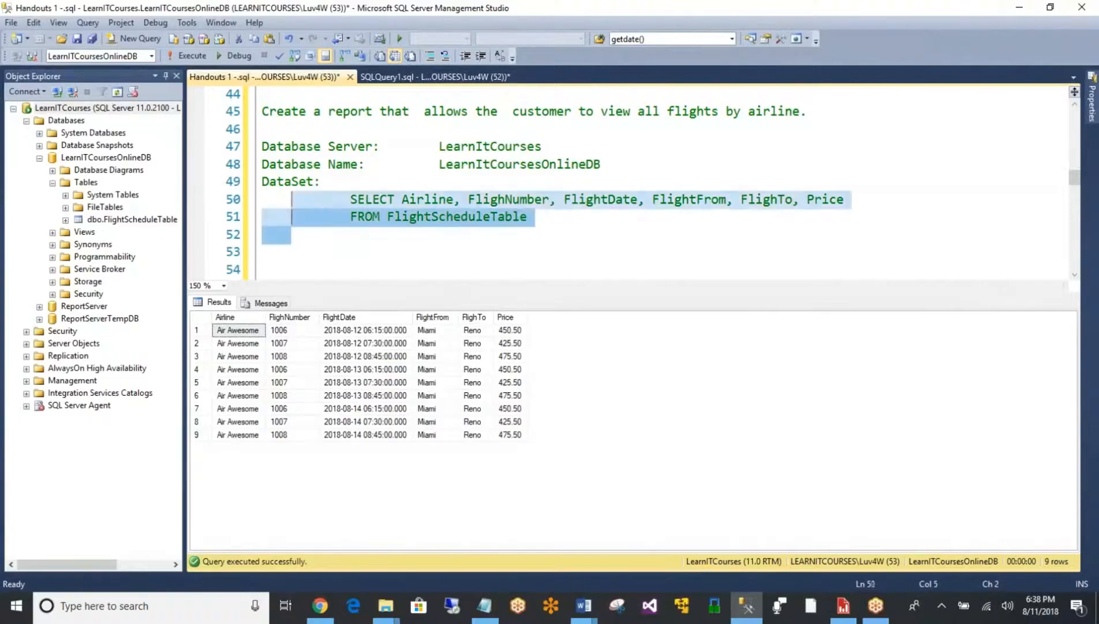
left_click(194, 54)
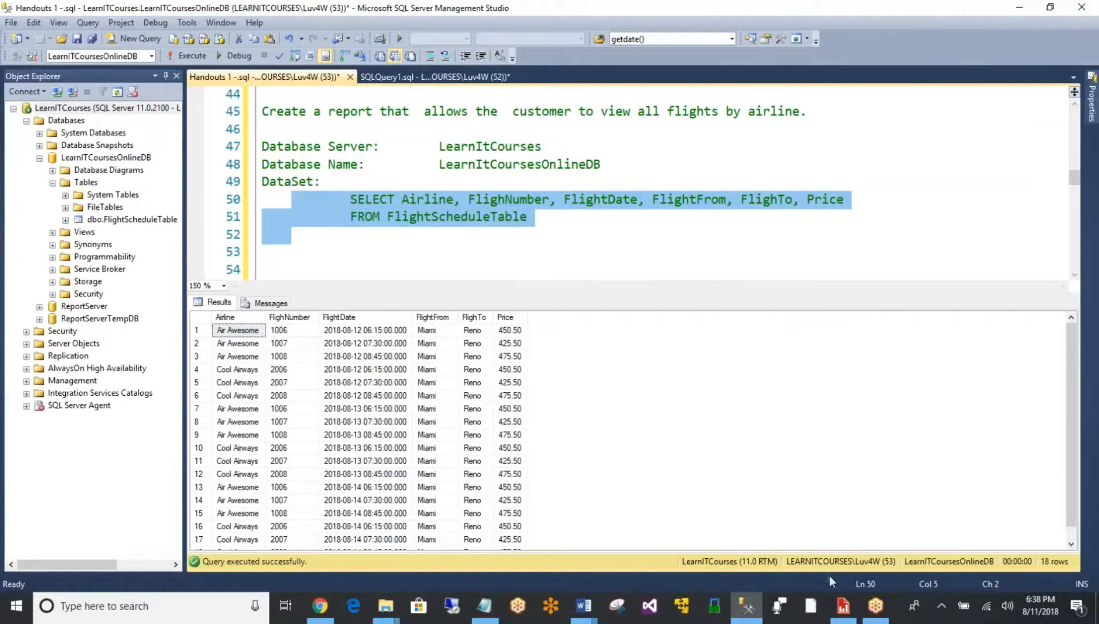
- Switch to Report Builder and view the report for the airline Air Awesome
left_click(845, 611)
left_click(487, 145)
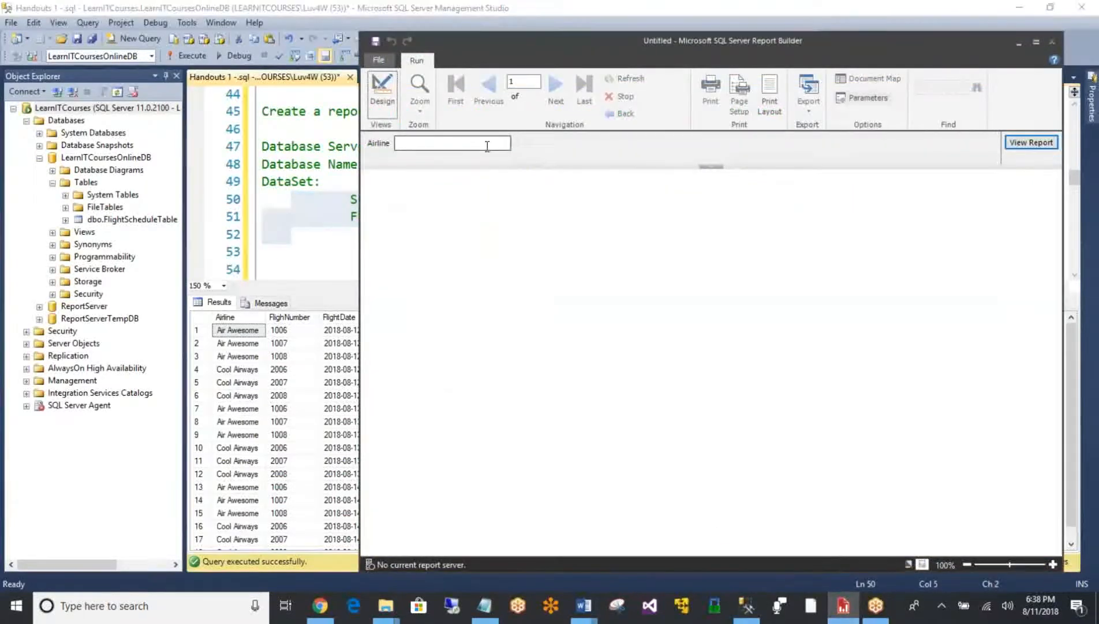
type("A")
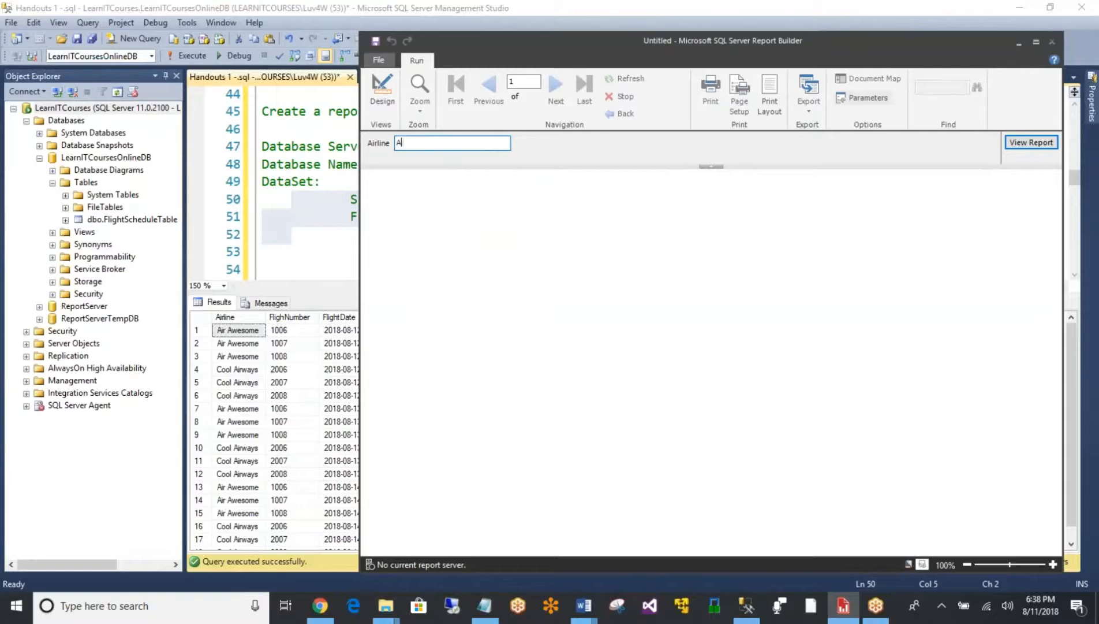
type("ir Awesome")
left_click_drag(636, 39, 442, 32)
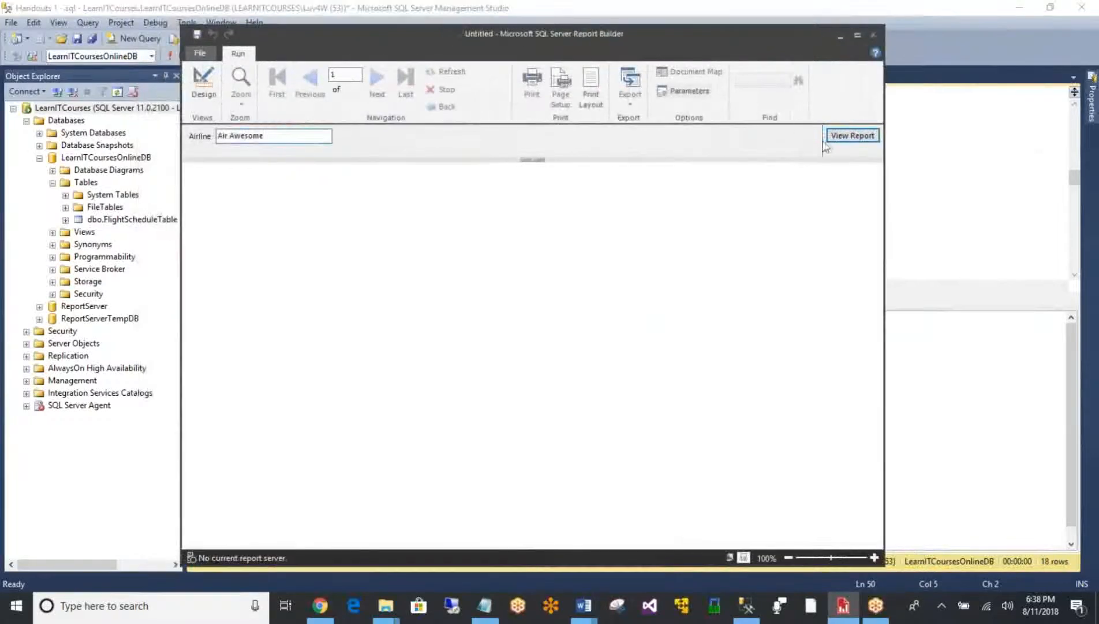
key("Return")
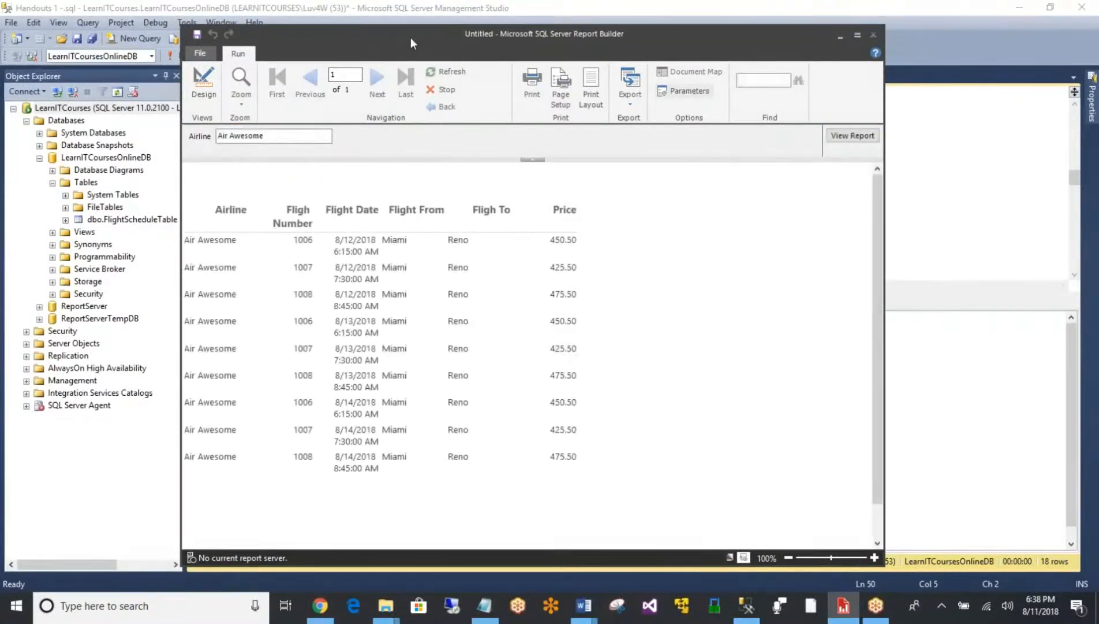
- Change the report's Airline parameter to Cool Airways and view the report again
left_click_drag(412, 36, 595, 36)
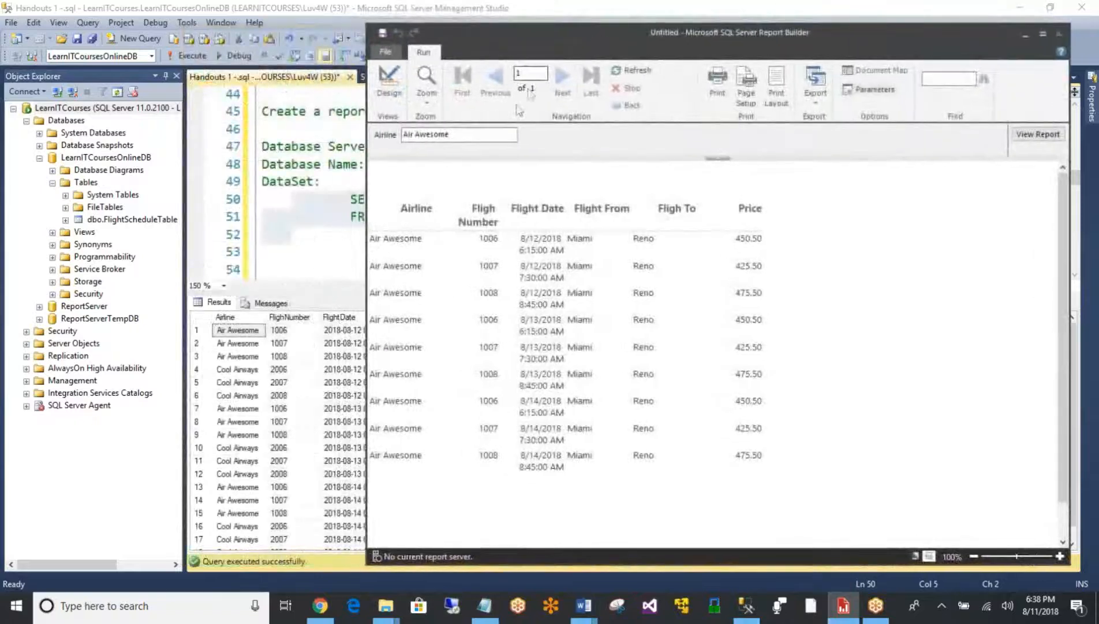
left_click_drag(496, 134, 378, 127)
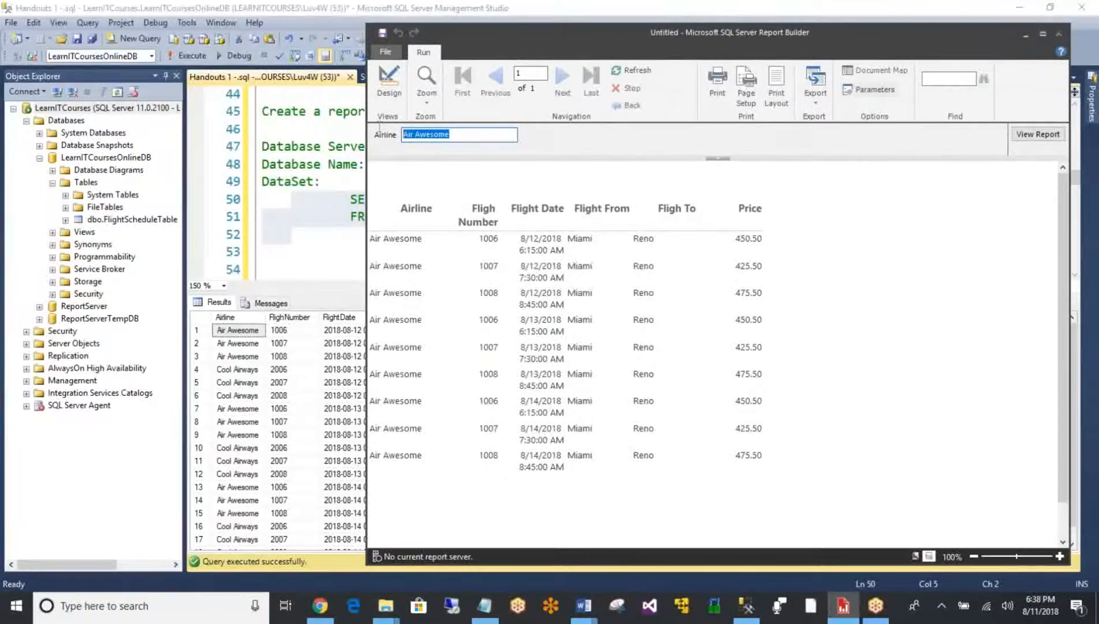
type("Cool Airways")
key("Return")
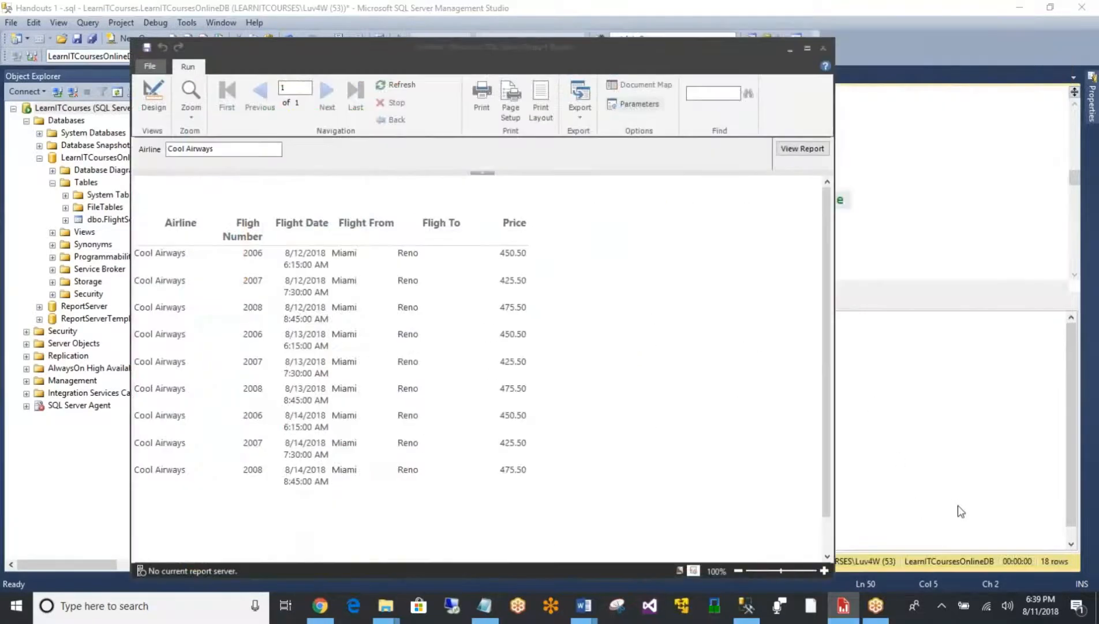
- Return to the report's design view and select the Airline parameter in the report data
left_click(153, 98)
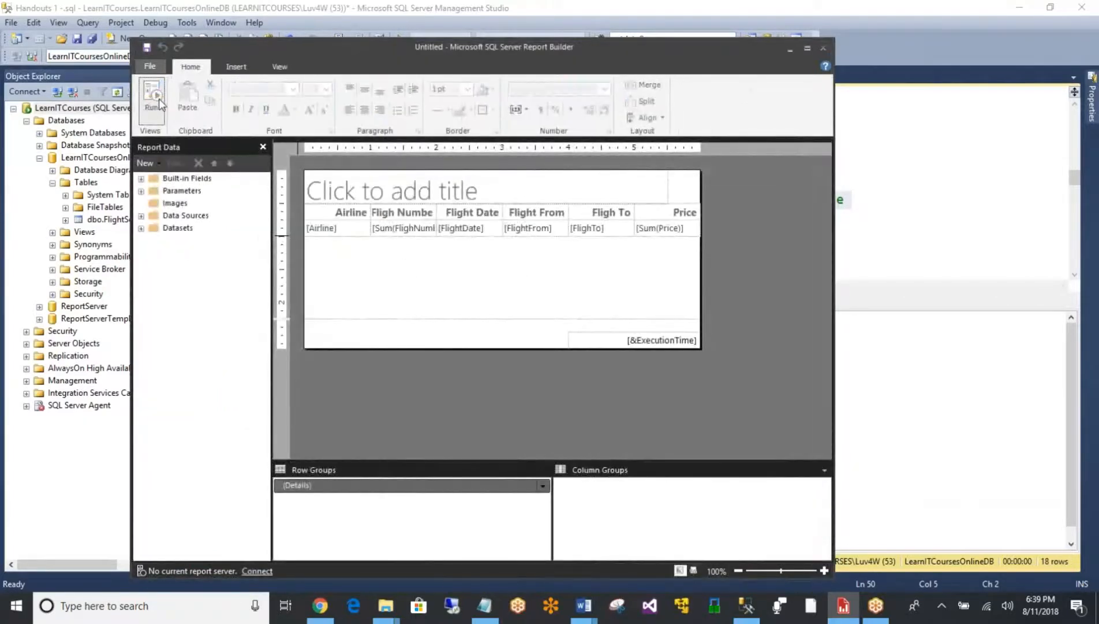
left_click(141, 191)
left_click(184, 204)
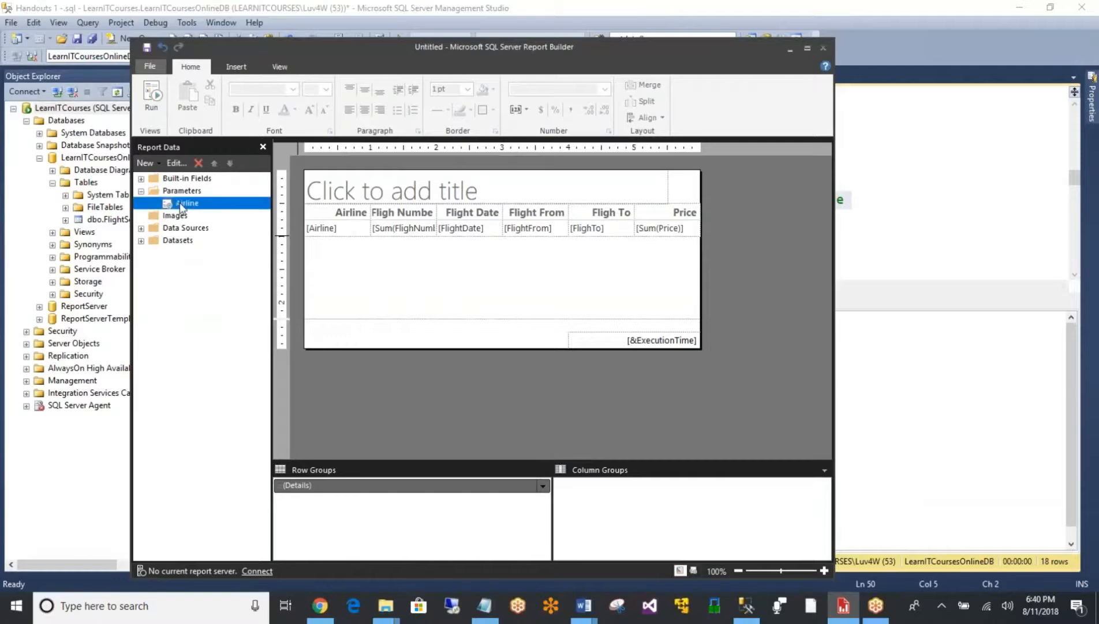
right_click(182, 207)
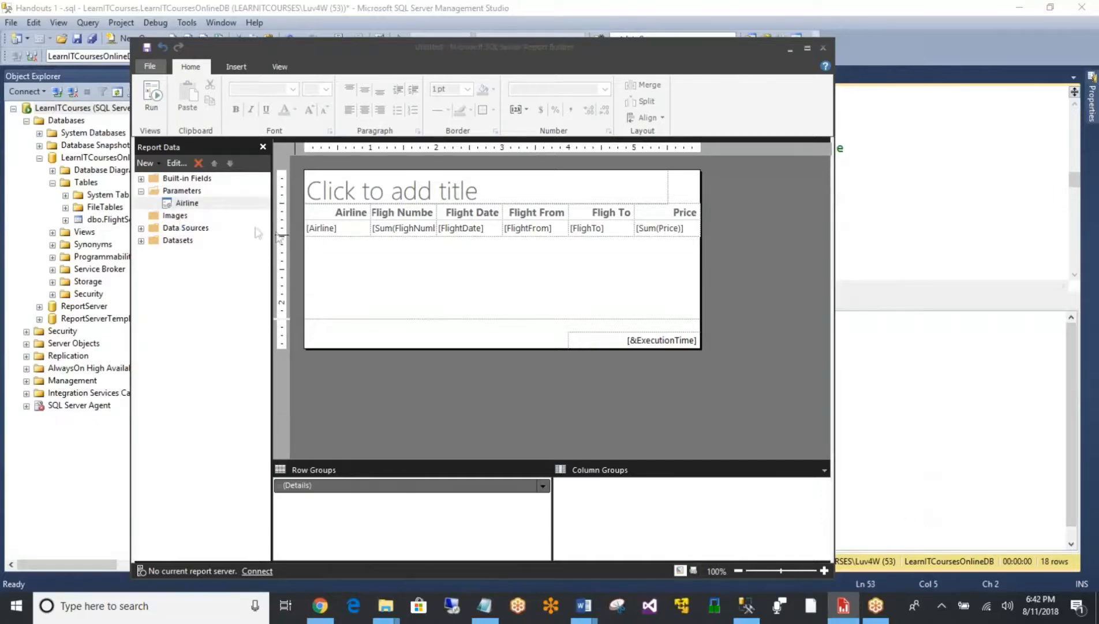
left_click(194, 205)
right_click(194, 205)
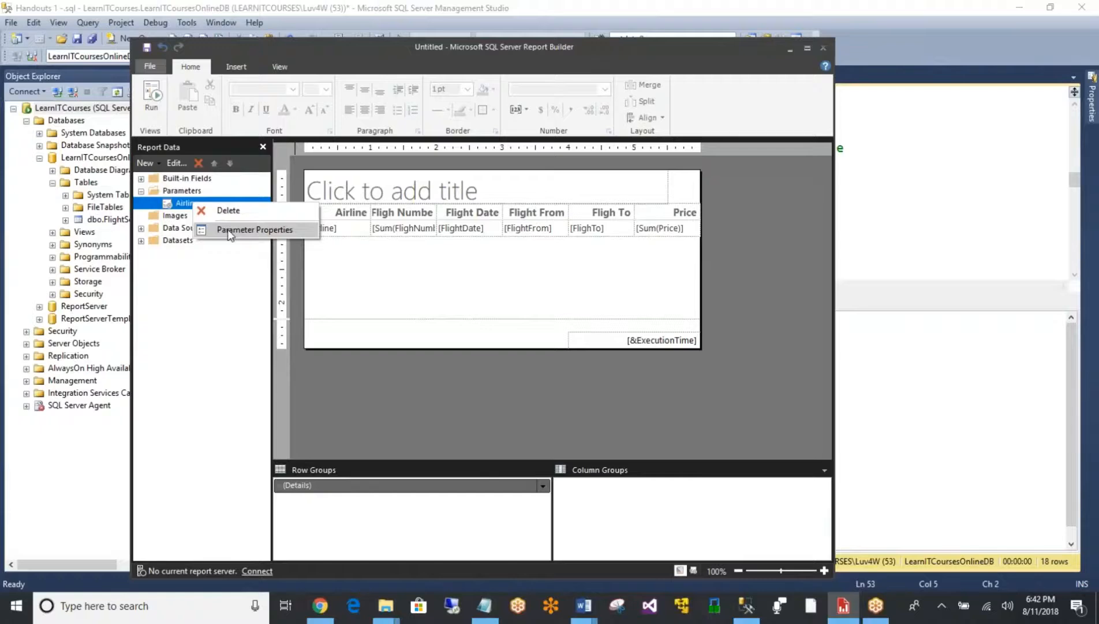
left_click(254, 229)
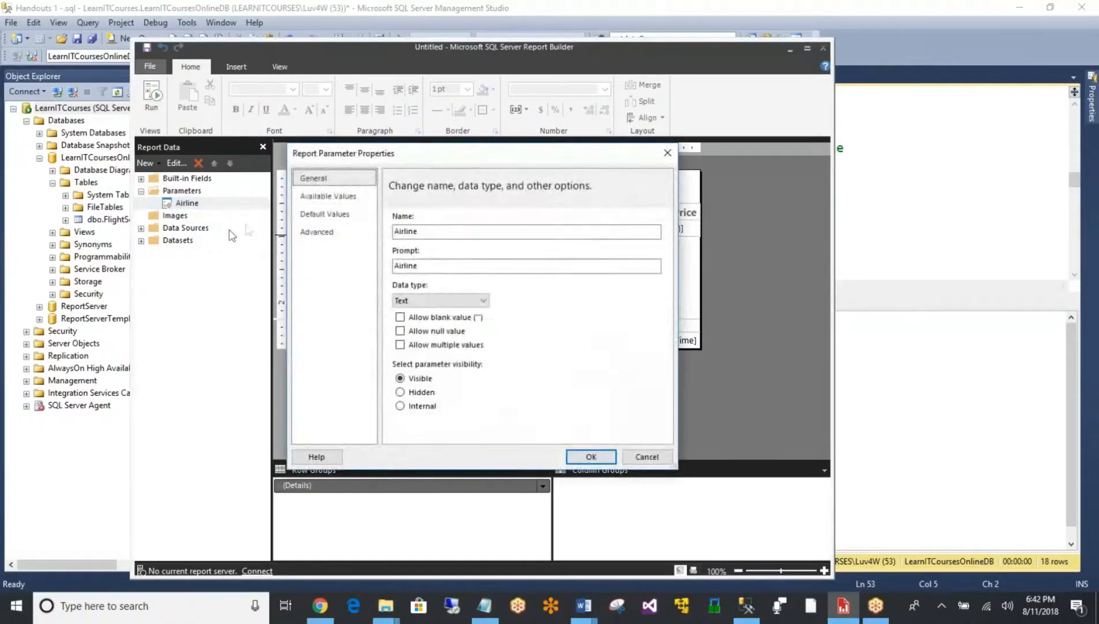
left_click(325, 197)
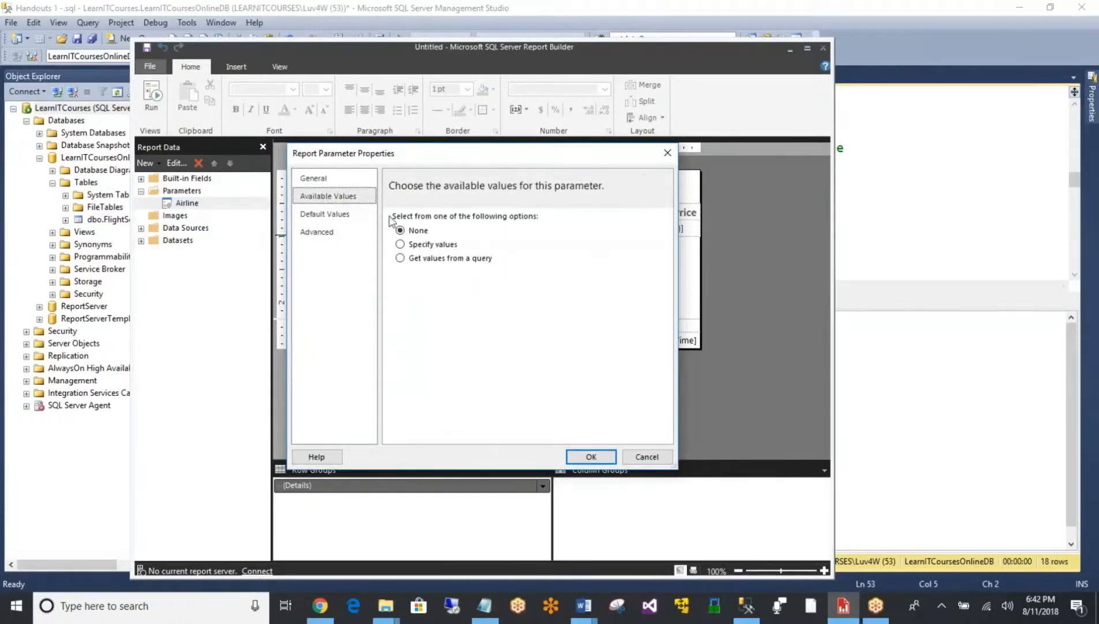
left_click(442, 249)
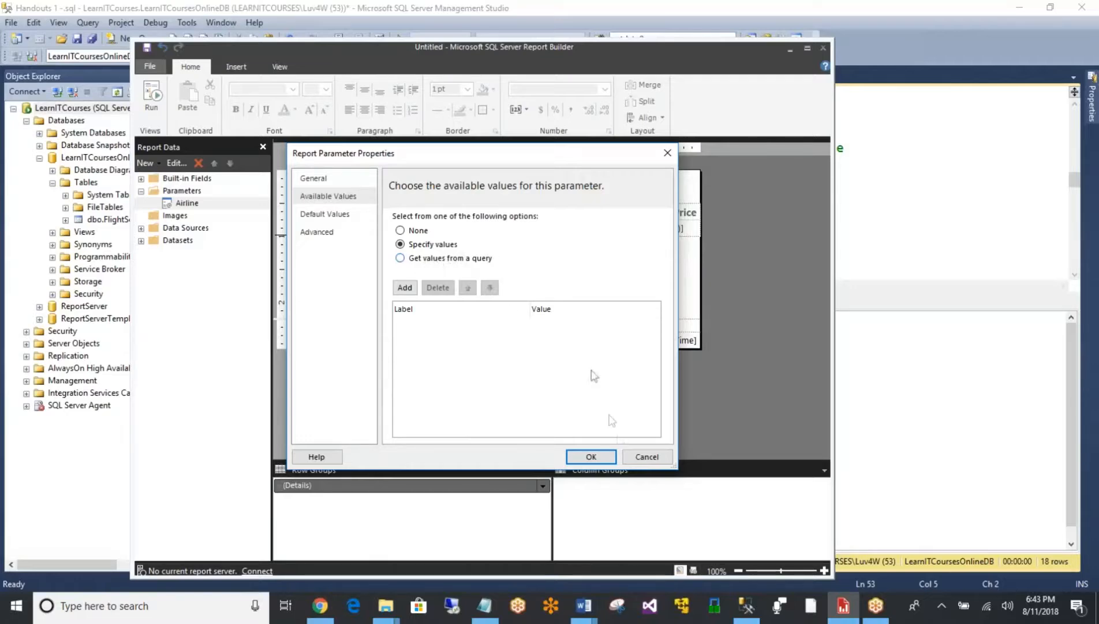
left_click(644, 455)
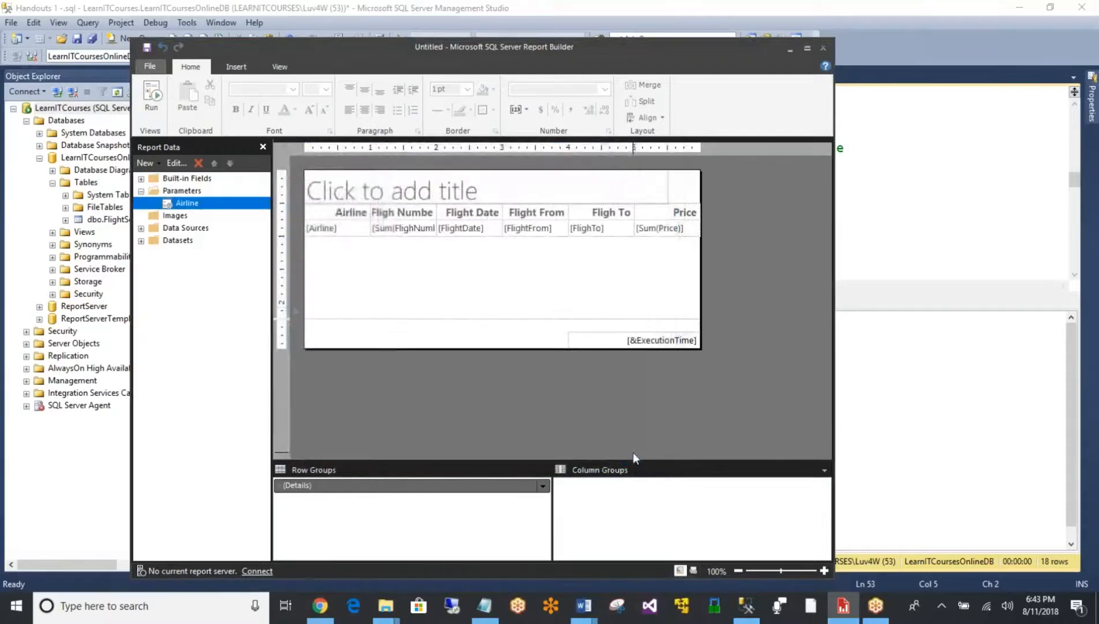
- Add an embedded dataset named DataSetParameterAirline that uses DataSource1, with the query type left as Text
left_click(142, 241)
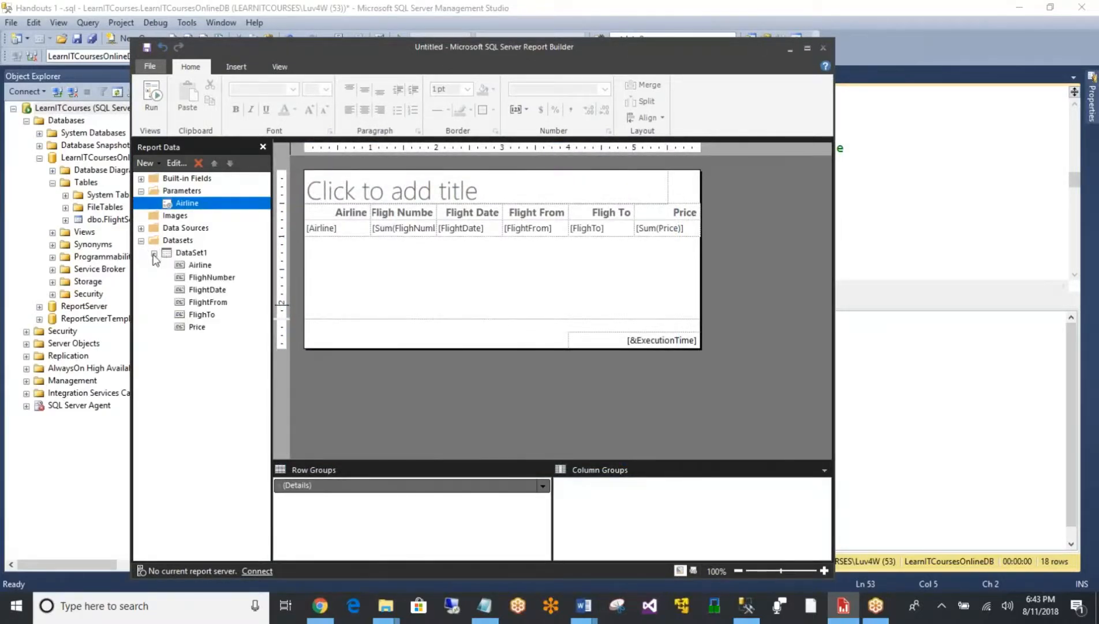
left_click(155, 253)
right_click(184, 241)
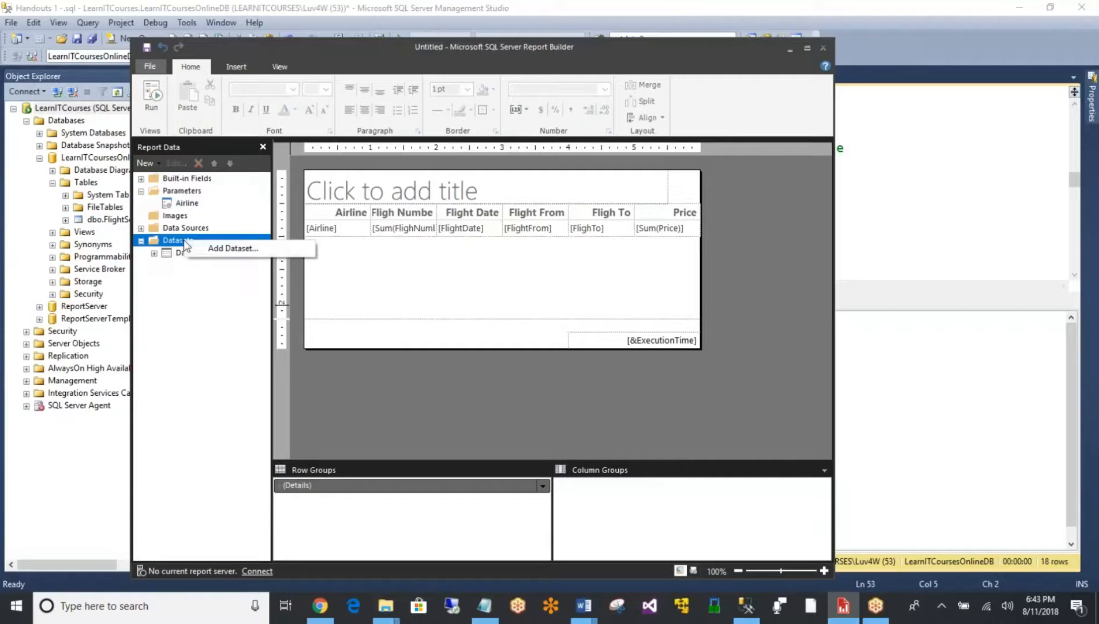
left_click(205, 248)
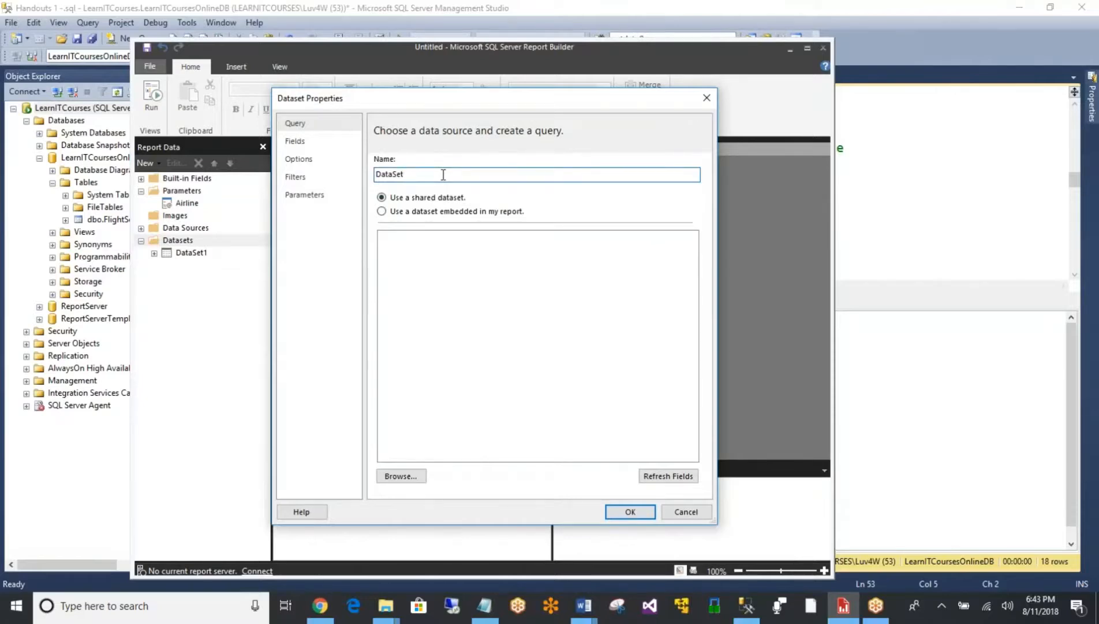
type("Paramete")
type("rAirline")
left_click(456, 215)
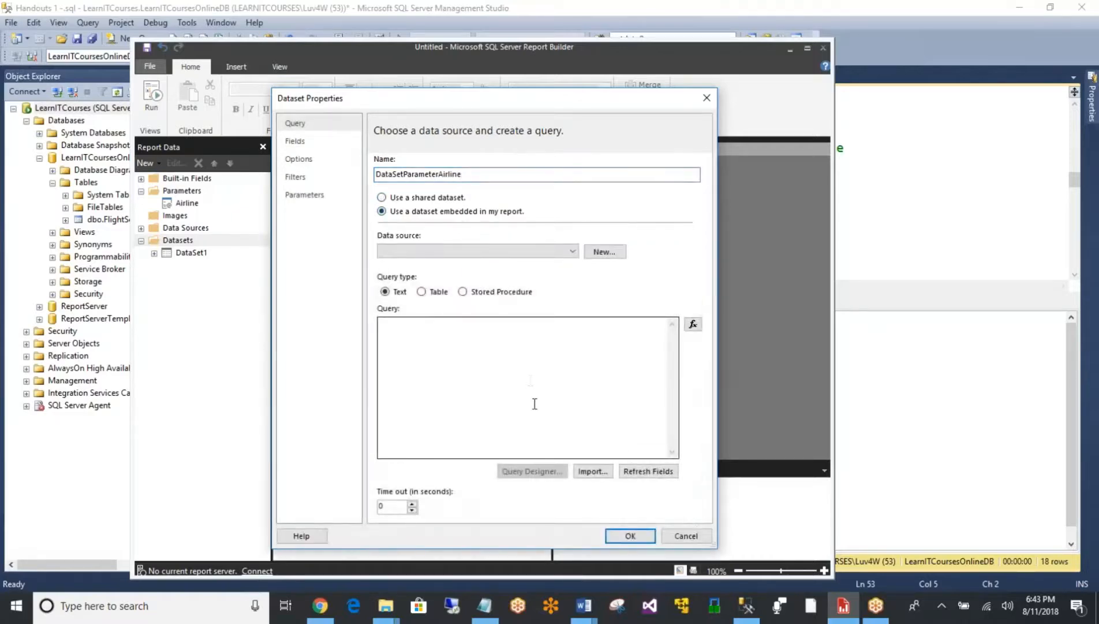
left_click(514, 254)
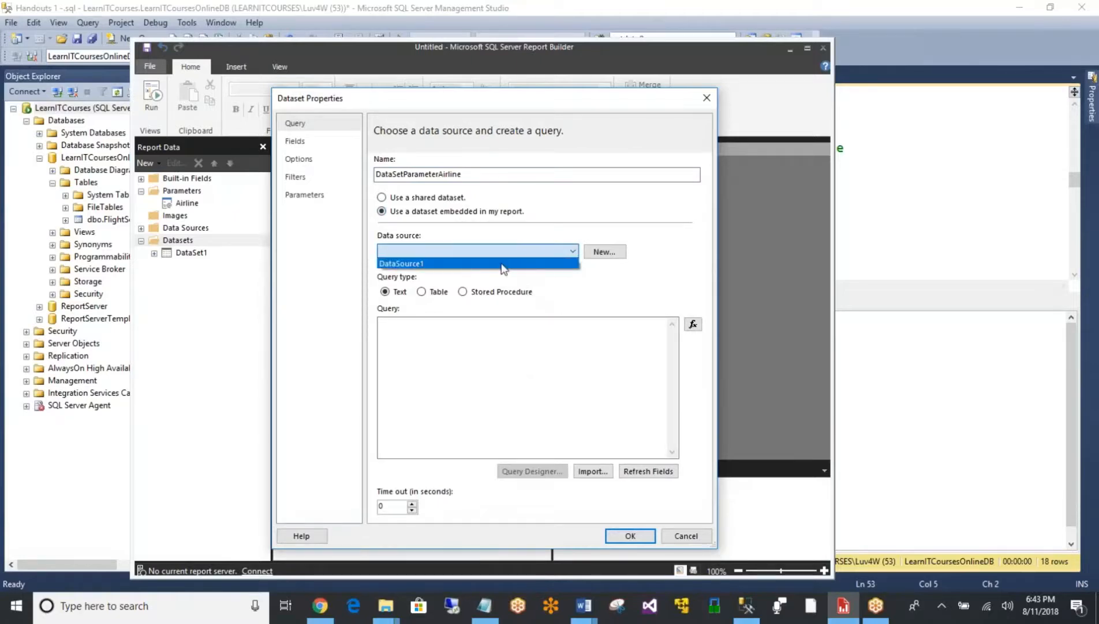
left_click(501, 263)
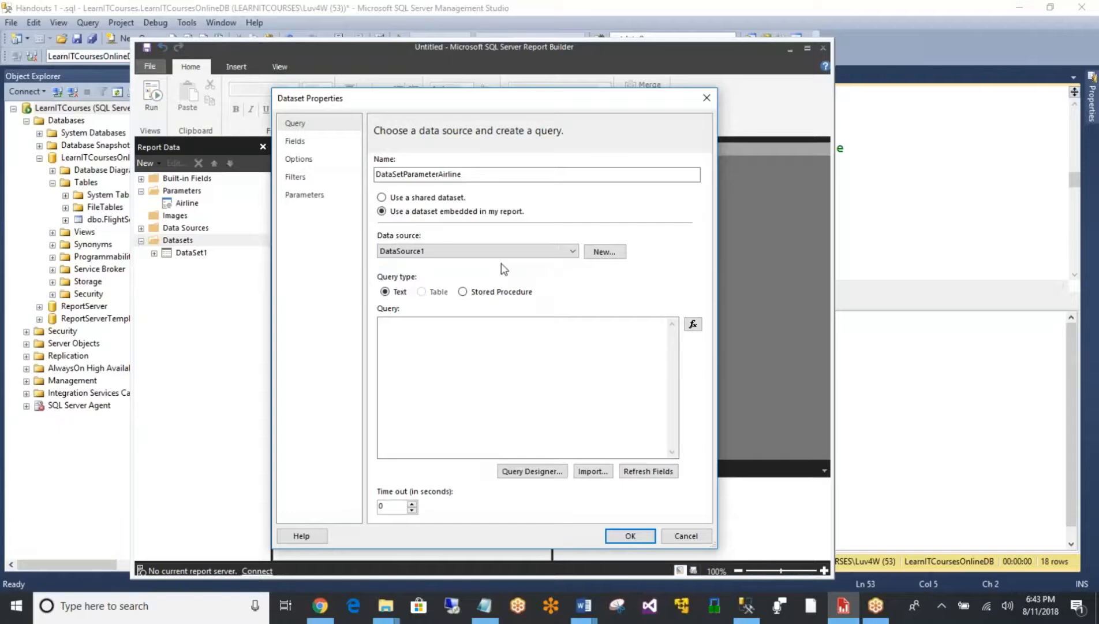
left_click(423, 340)
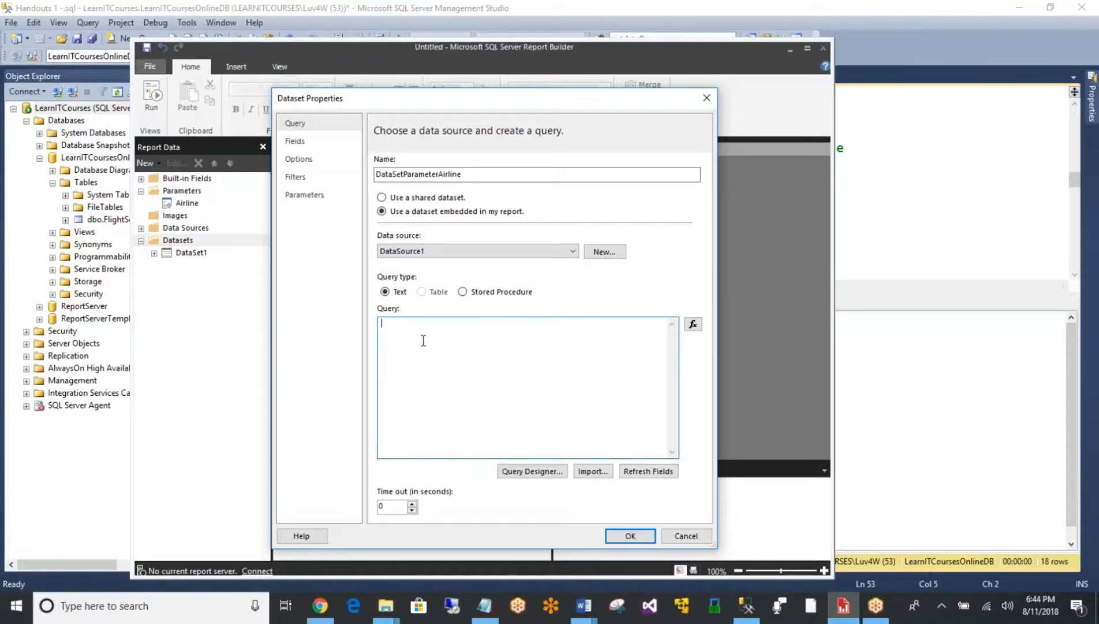
- Switch to Management Studio and duplicate the handout's FlightScheduleTable SELECT query on line 53, below the original
left_click(235, 4)
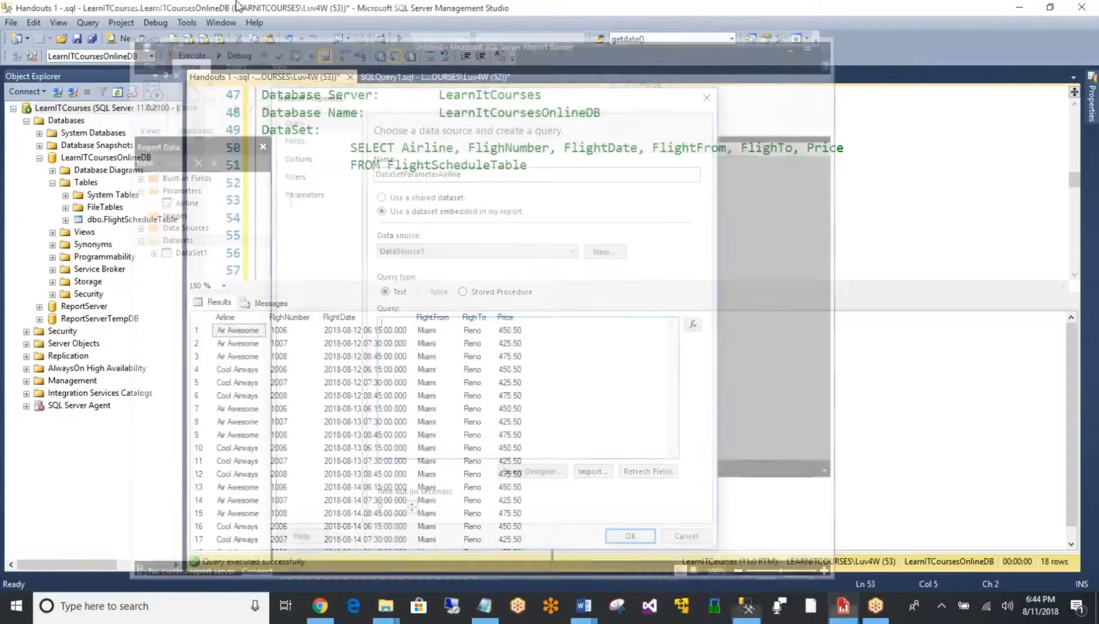
key("Up")
key("Up")
key("Up")
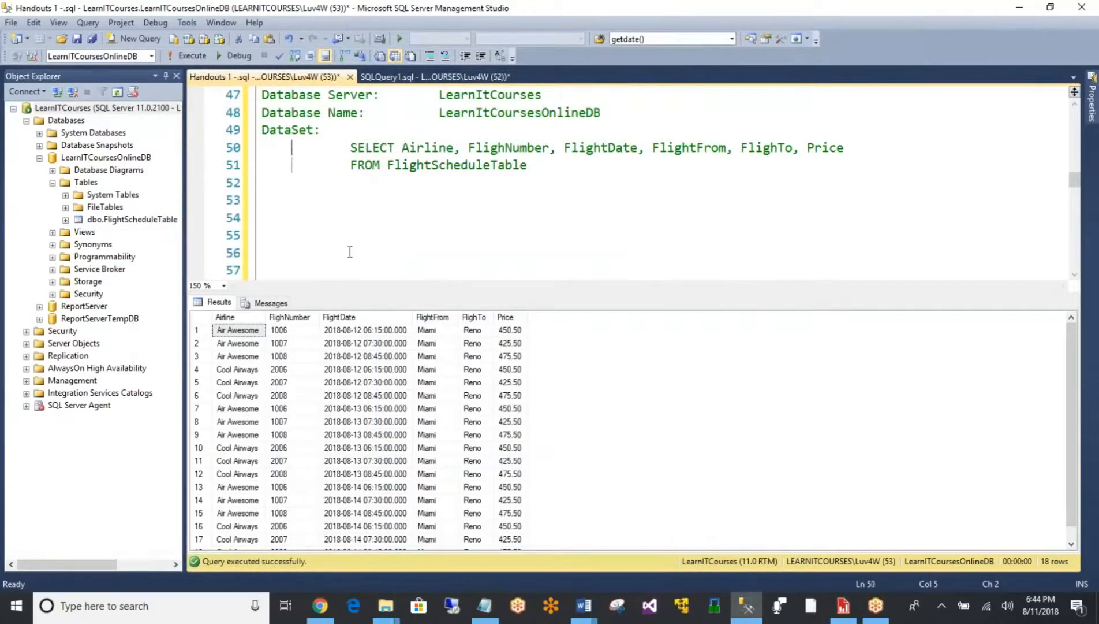
key("shift+Down")
key("shift+Down")
key("ctrl+c")
key("Down")
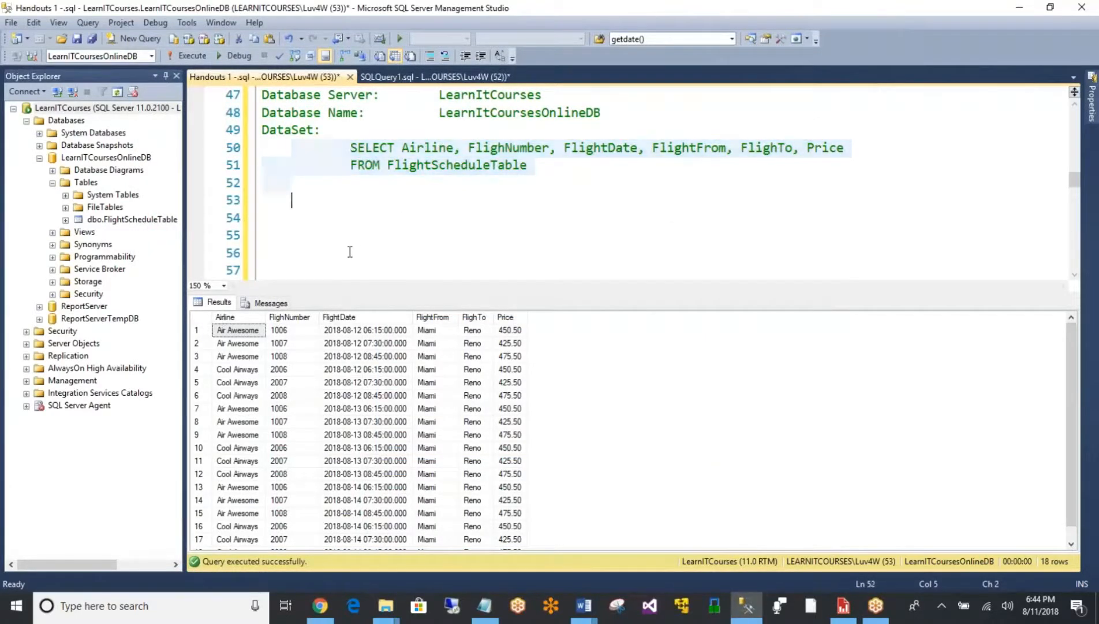
key("Left")
key("Left")
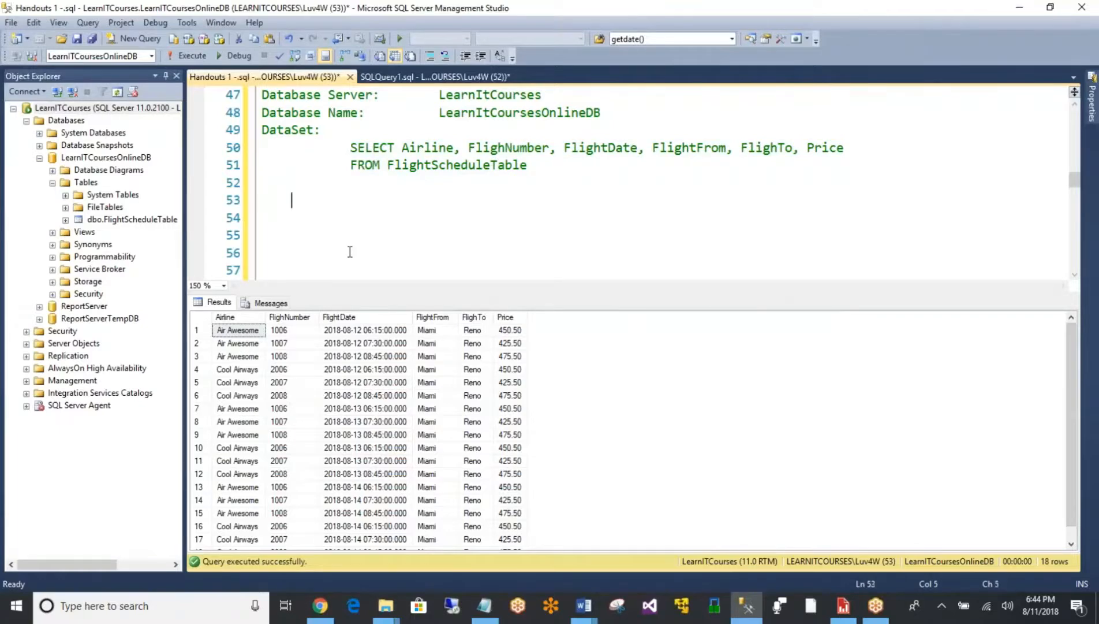
key("ctrl+v")
- Reduce the copied query to SELECT Airline FROM FlightScheduleTable and remove the indentation from both of its lines
key("Up")
key("Up")
key("Right")
key("Right")
key("Left")
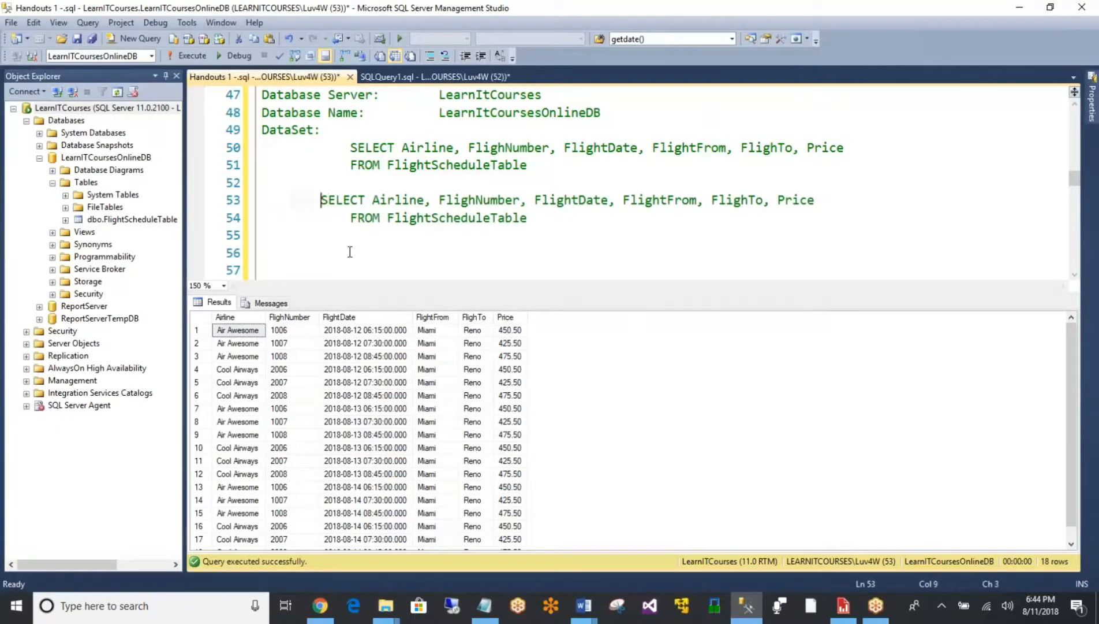
key("shift+Left")
key("shift+Left")
type("000")
key("BackSpace")
key("BackSpace")
key("BackSpace")
key("Right")
key("Right")
key("Right")
key("Right")
key("Right")
key("Right")
key("Right")
key("Right")
key("Right")
key("Right")
key("Right")
key("Right")
key("Right")
key("shift+End")
key("Delete")
key("Down")
key("shift+Home")
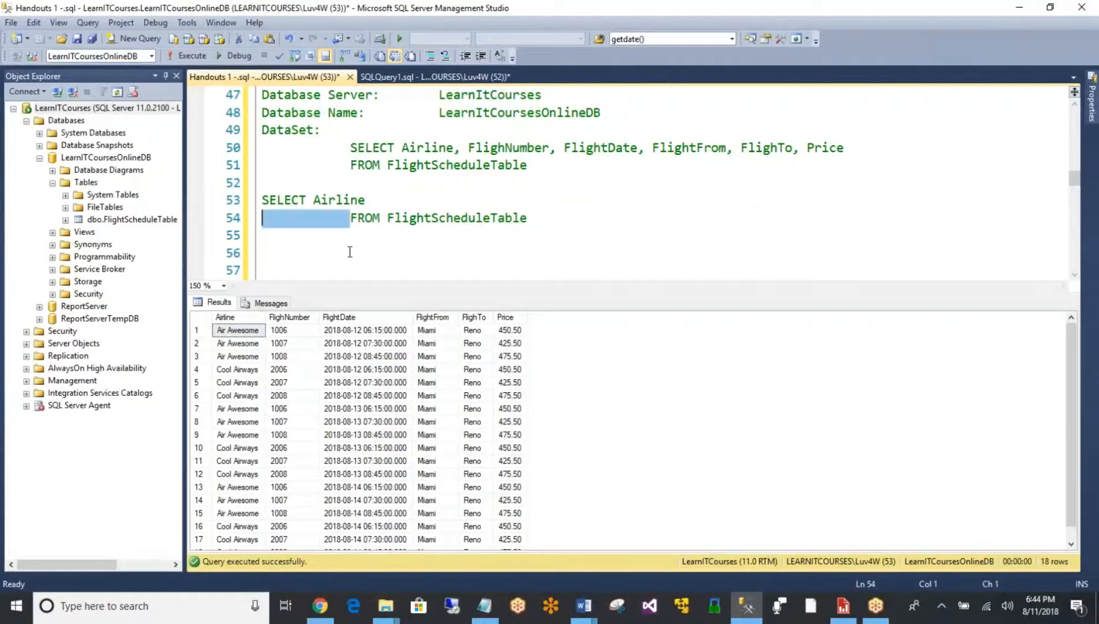
key("Delete")
key("Down")
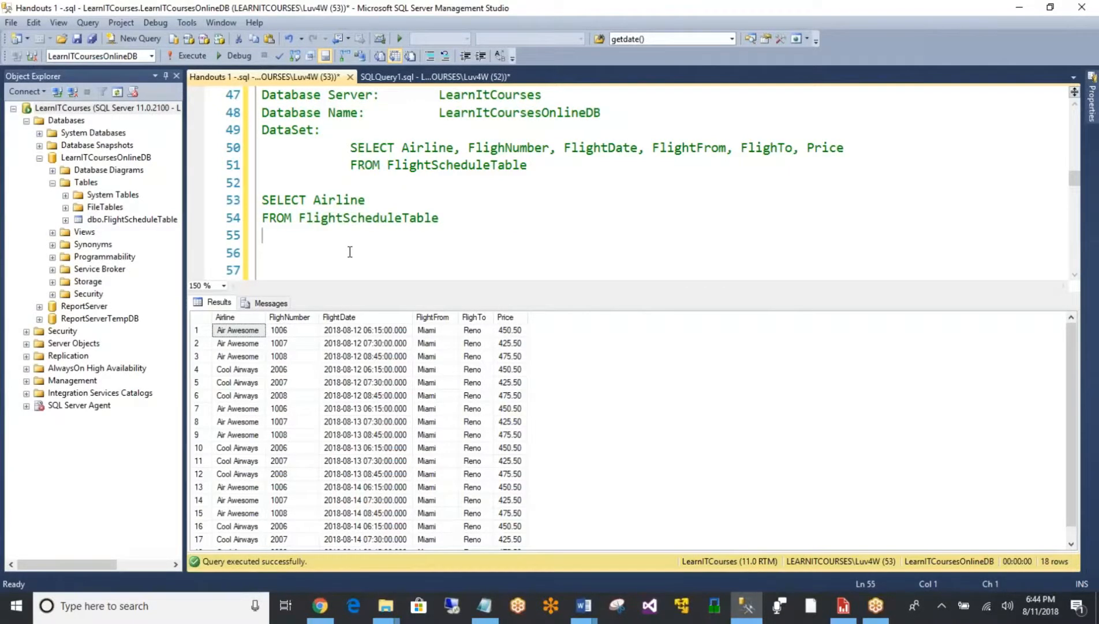
- Add "order by Airline" to the shortened query and execute just its three lines
type("order by Airline")
key("Return")
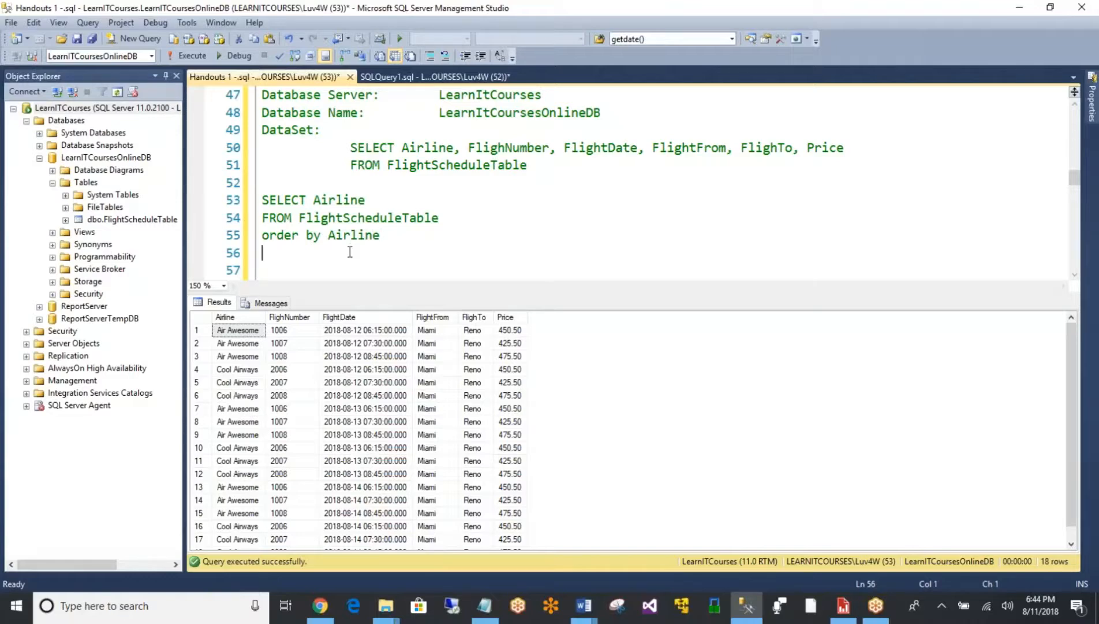
left_click_drag(350, 252, 262, 199)
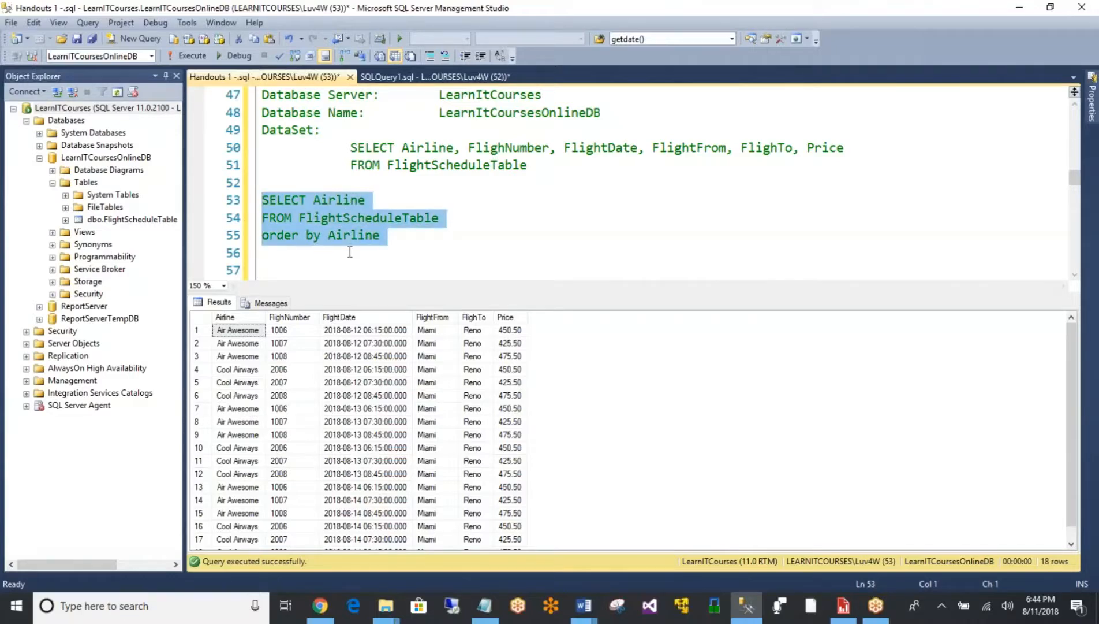
left_click(193, 55)
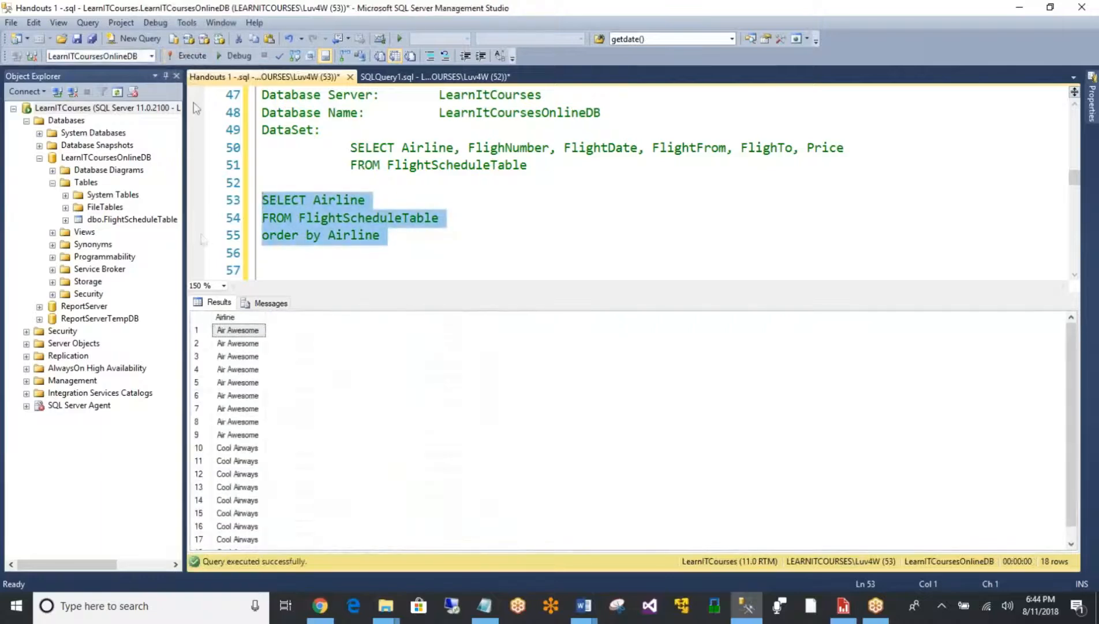
- Try to return only unique airlines by wrapping Airline in distinct() on line 53, and execute the shortened query
left_click(313, 197)
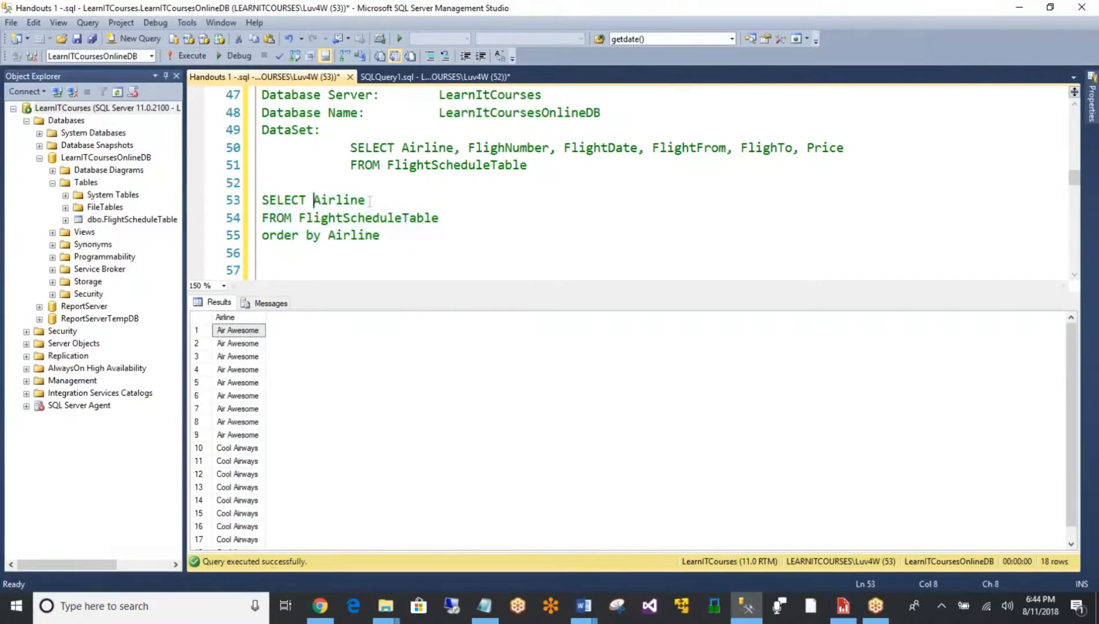
type("disinct(")
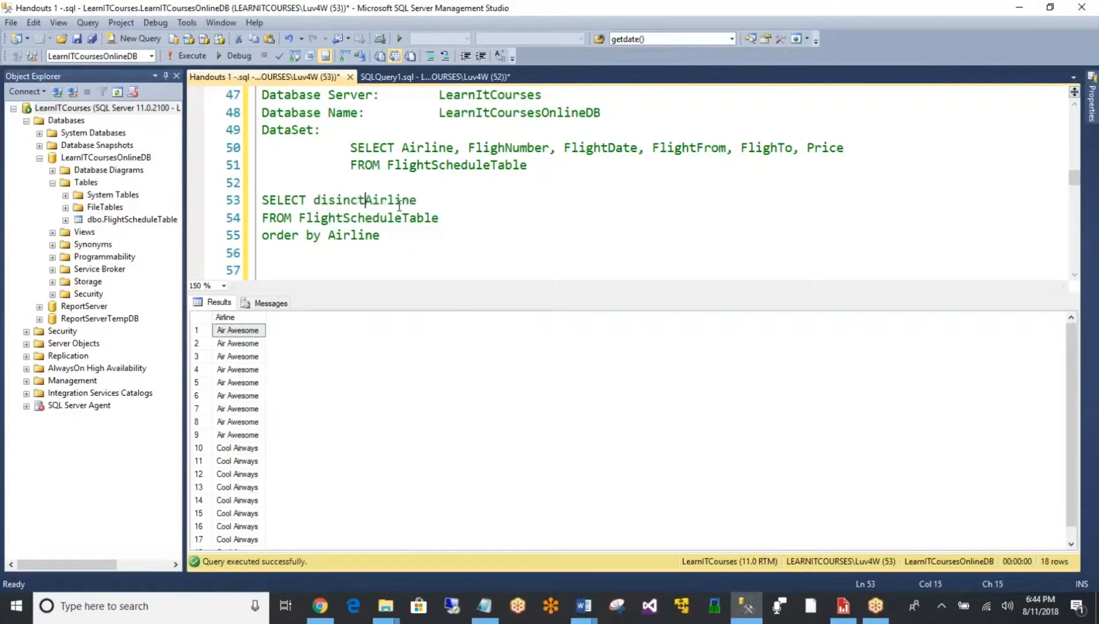
key("Right")
key("Right")
key("Right")
key("Right")
key("Right")
key("Right")
type(")")
left_click_drag(292, 254, 261, 200)
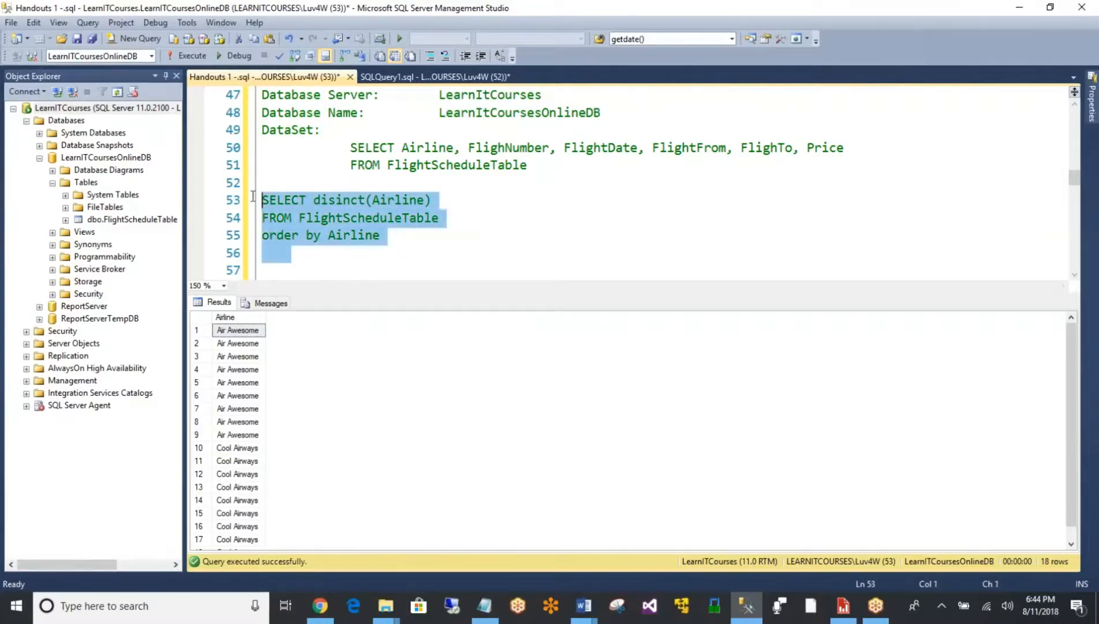
left_click(187, 56)
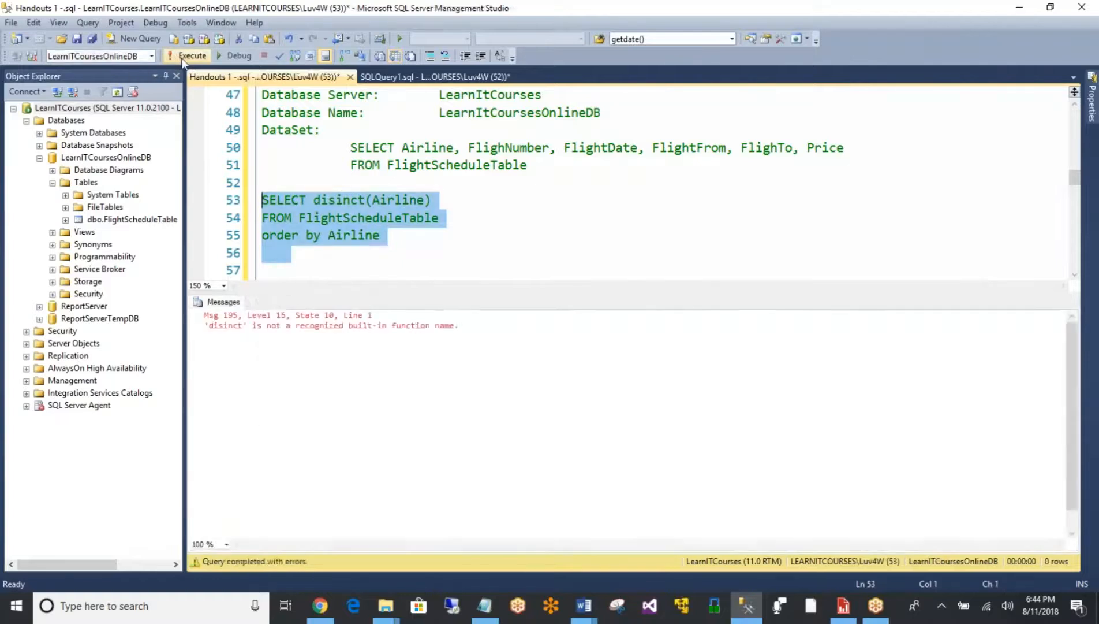
- Correct the misspelled function name on line 53 to distinct and execute the airline query again
left_click(343, 203)
type("t")
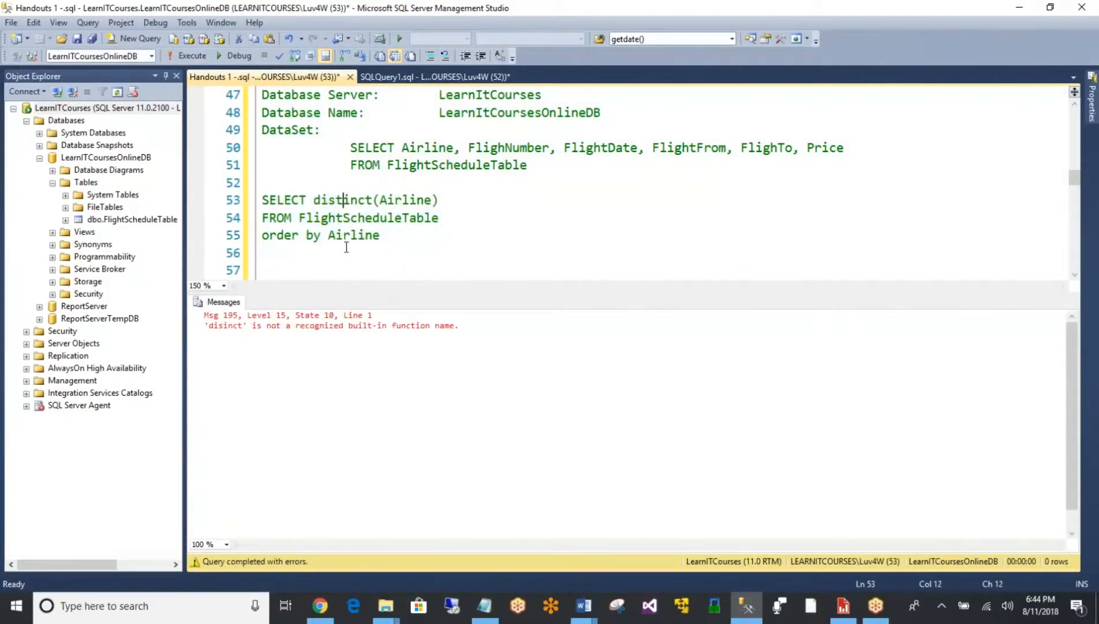
key("Up")
key("shift+Down")
key("shift+Down")
key("shift+Down")
key("shift+Down")
key("ctrl+c")
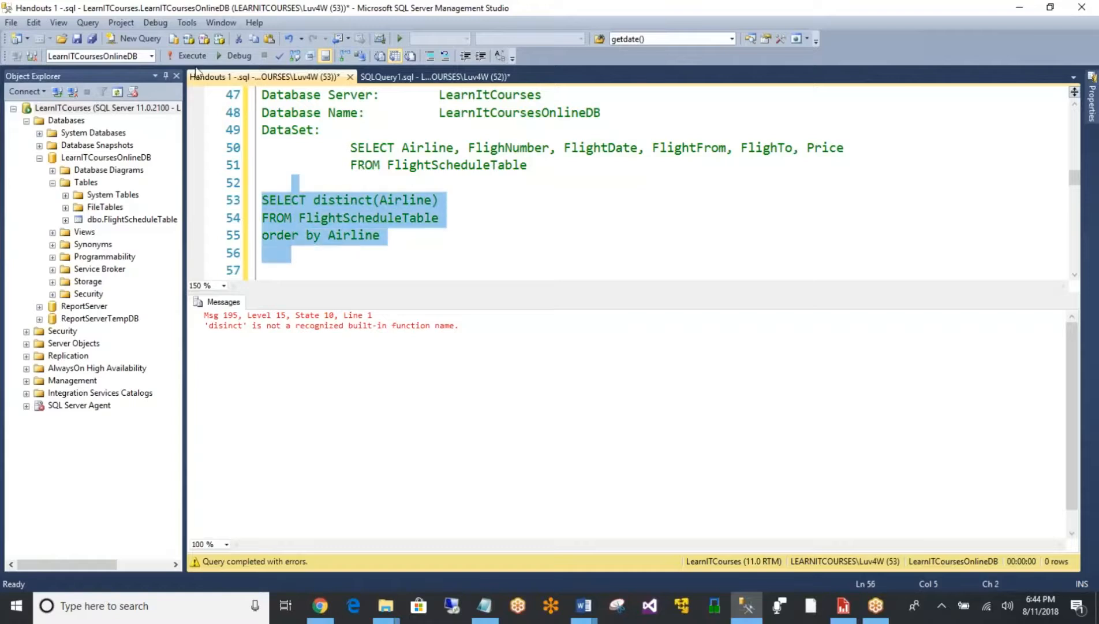
left_click(193, 60)
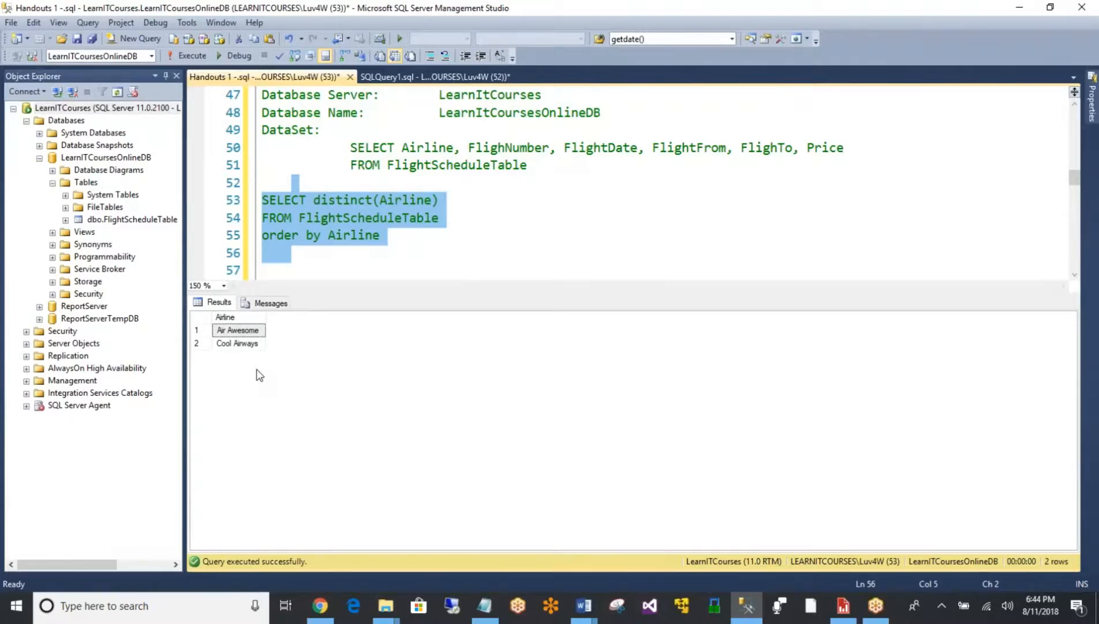
- Switch to Report Builder, paste the SELECT distinct(Airline) query into DataSetParameterAirline without a leading blank line, and save the dataset
left_click(843, 605)
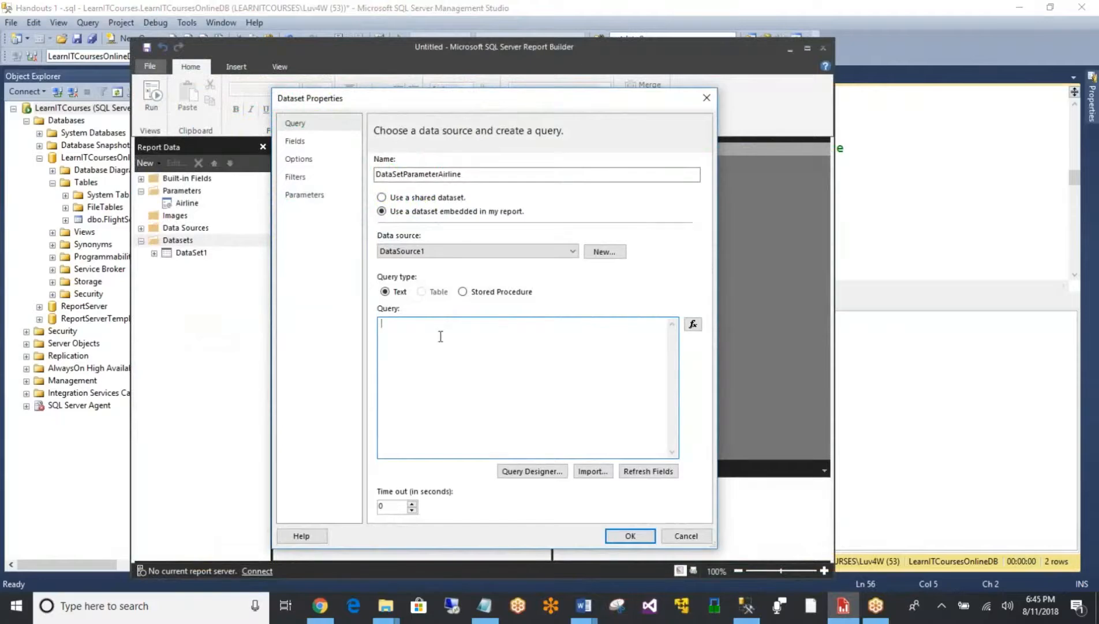
key("ctrl+v")
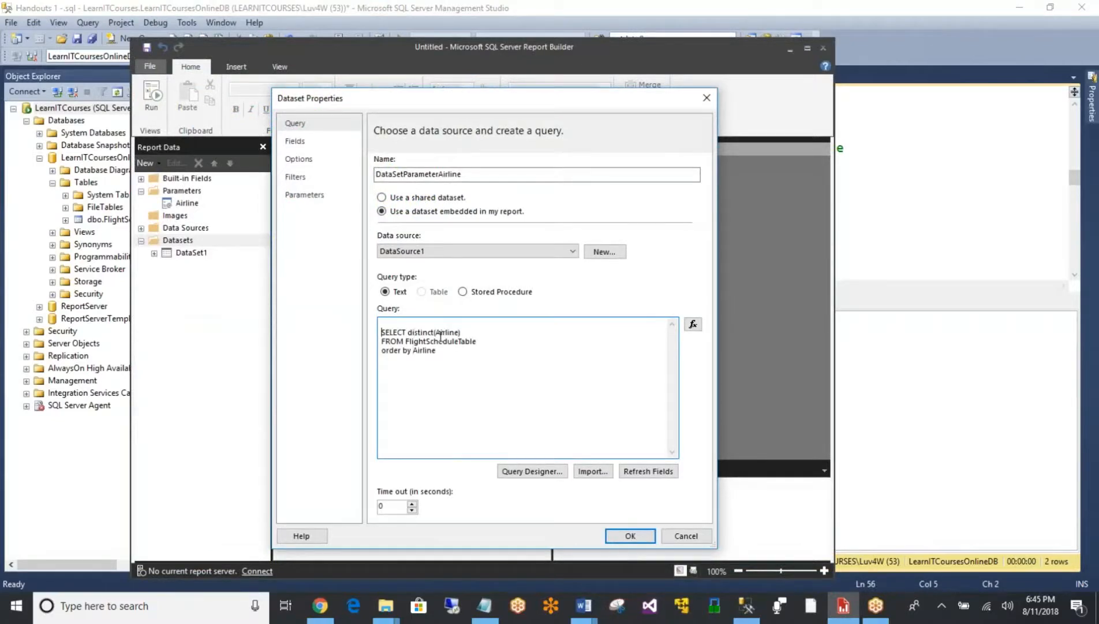
key("BackSpace")
left_click(630, 536)
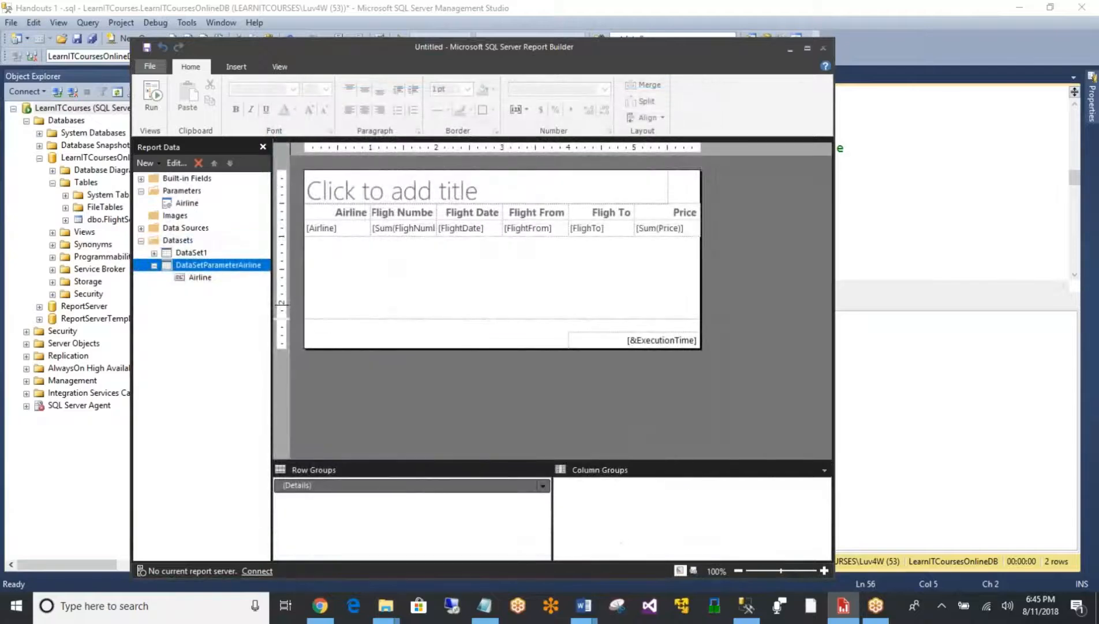
left_click(154, 265)
- Set the Airline parameter's available values to come from a query, using the DataSetParameterAirline dataset
left_click(188, 205)
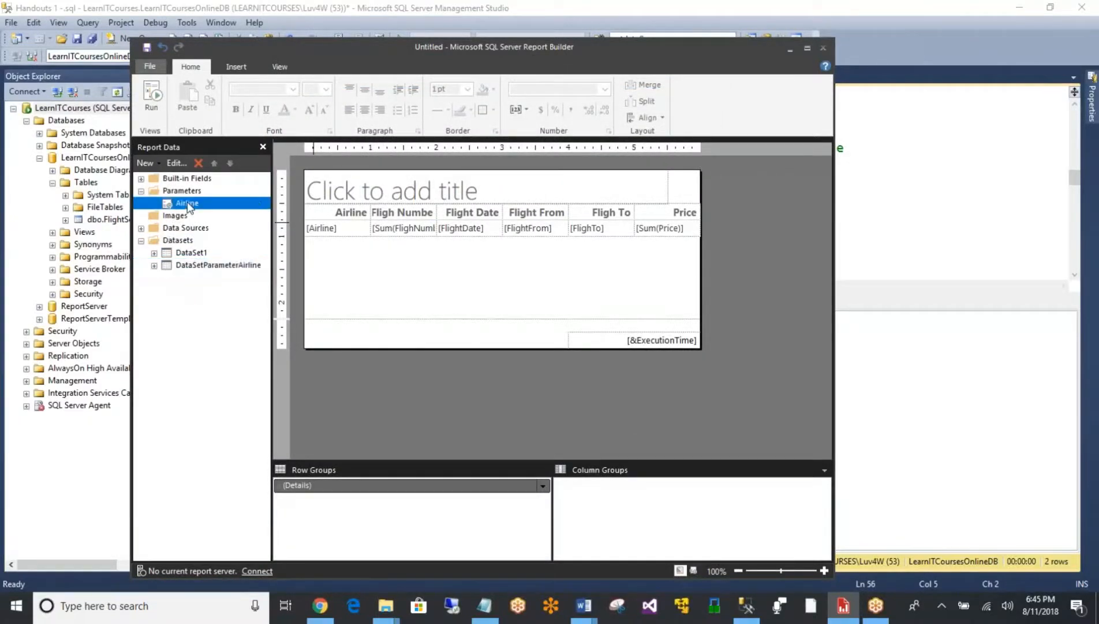
right_click(188, 207)
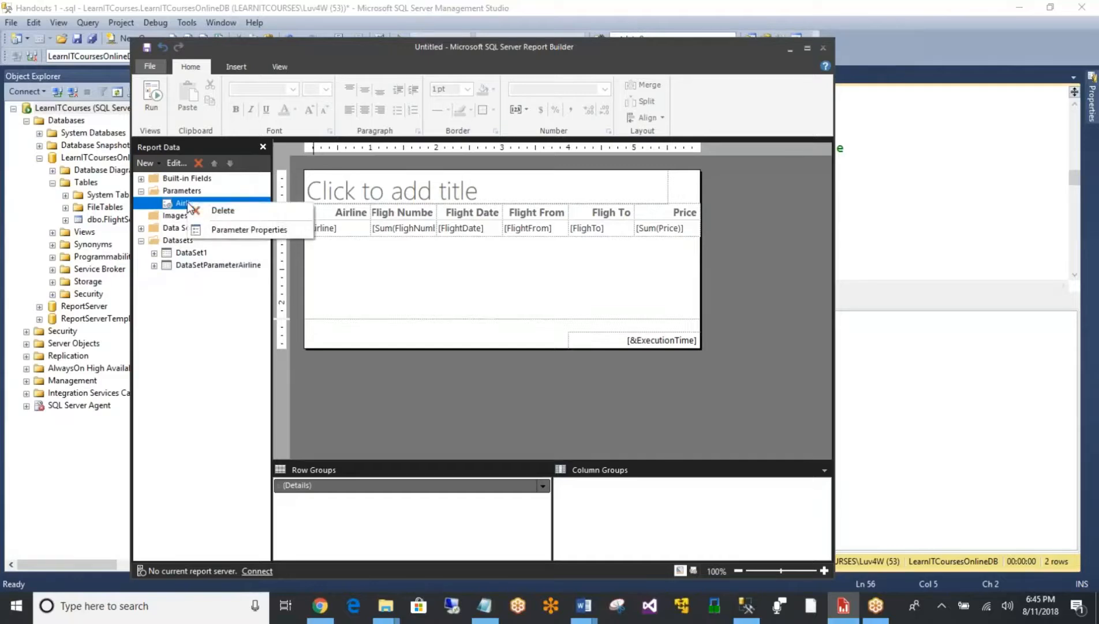
left_click(236, 228)
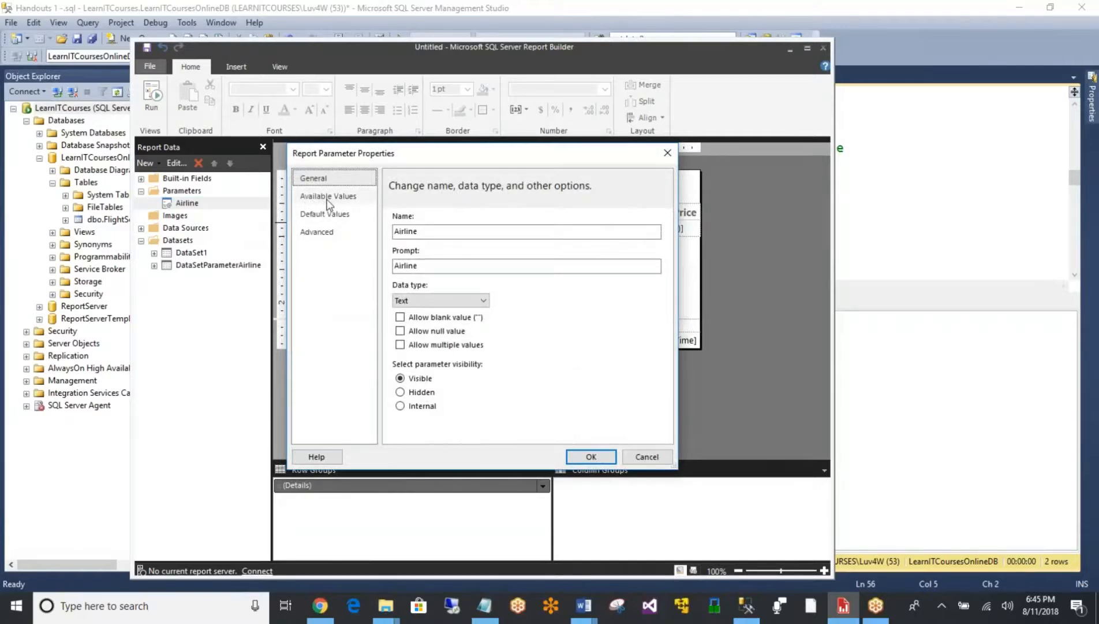
left_click(328, 198)
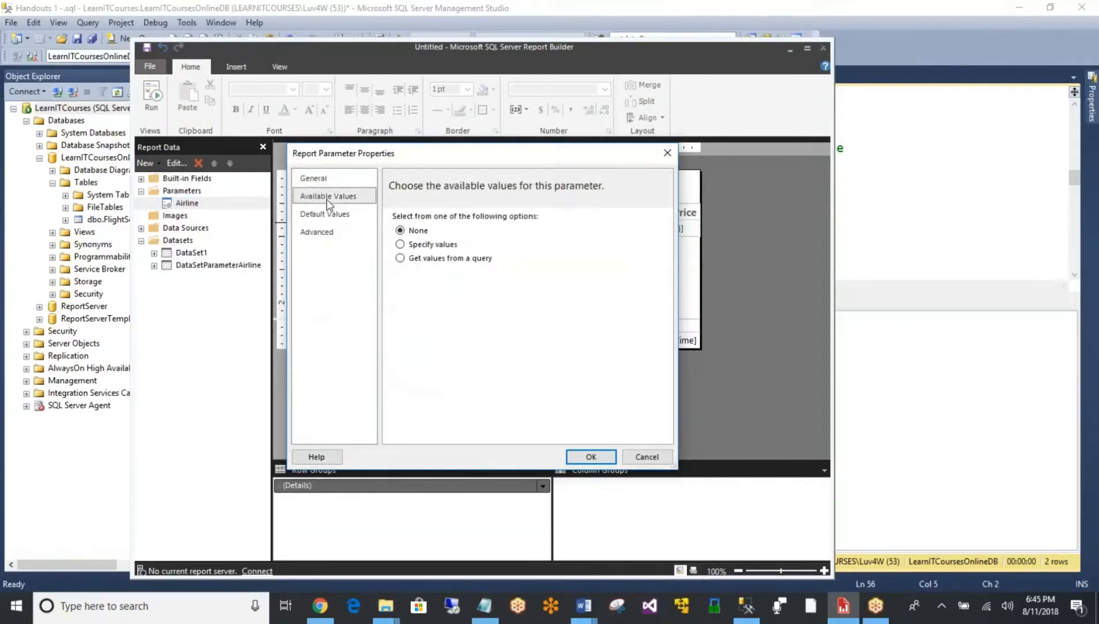
left_click(436, 260)
left_click(451, 303)
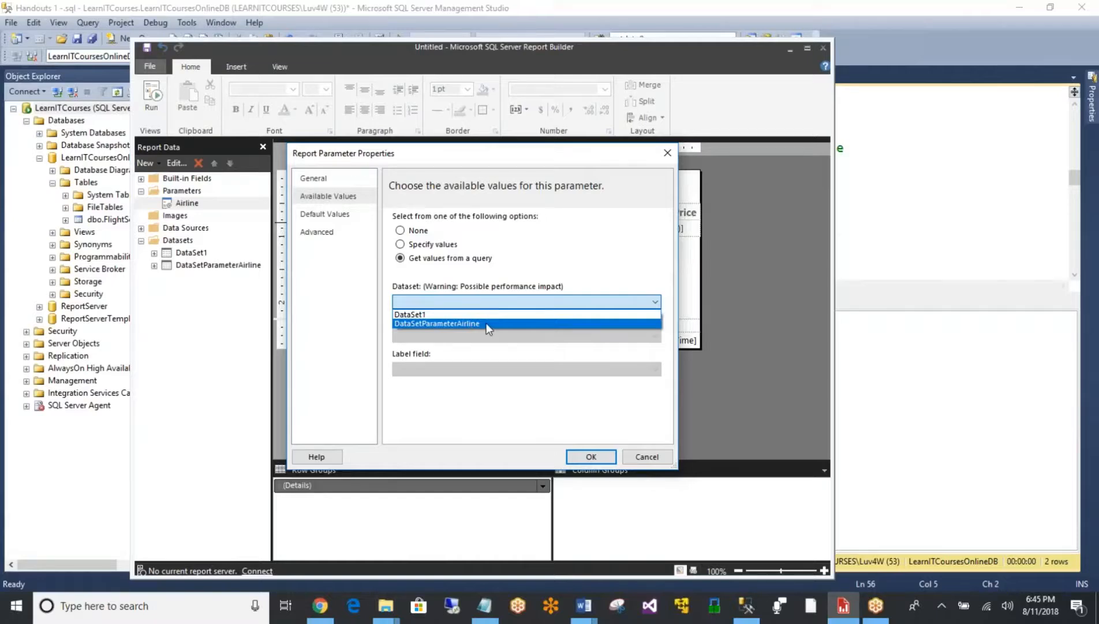
left_click(486, 323)
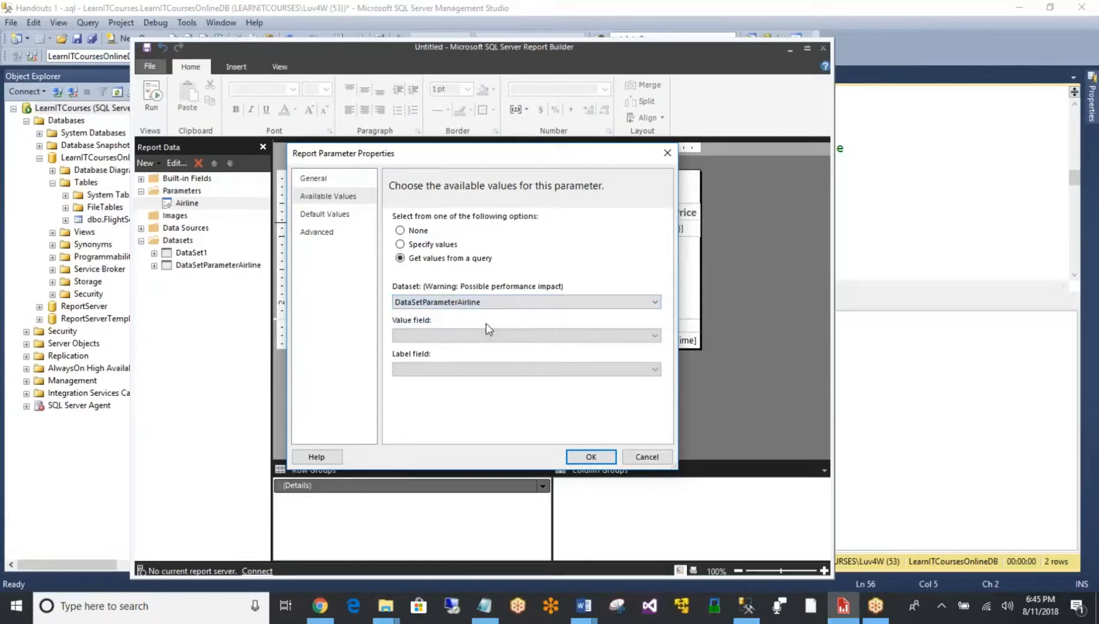
- Use Airline as both the value field and the label field, and save the parameter
left_click(476, 338)
left_click(470, 349)
left_click(490, 372)
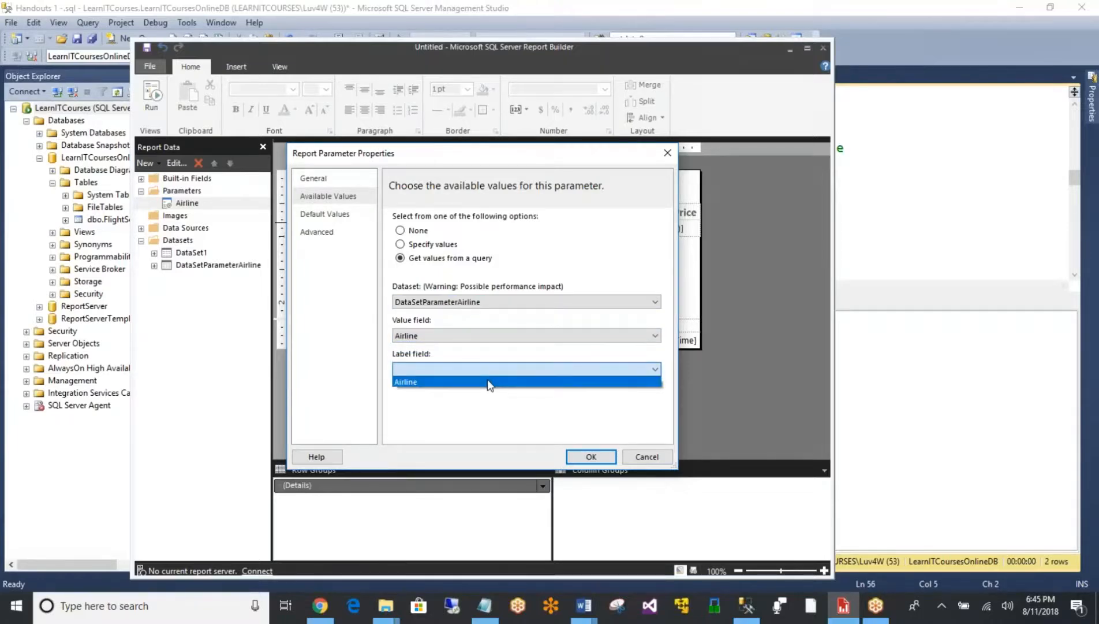
left_click(488, 381)
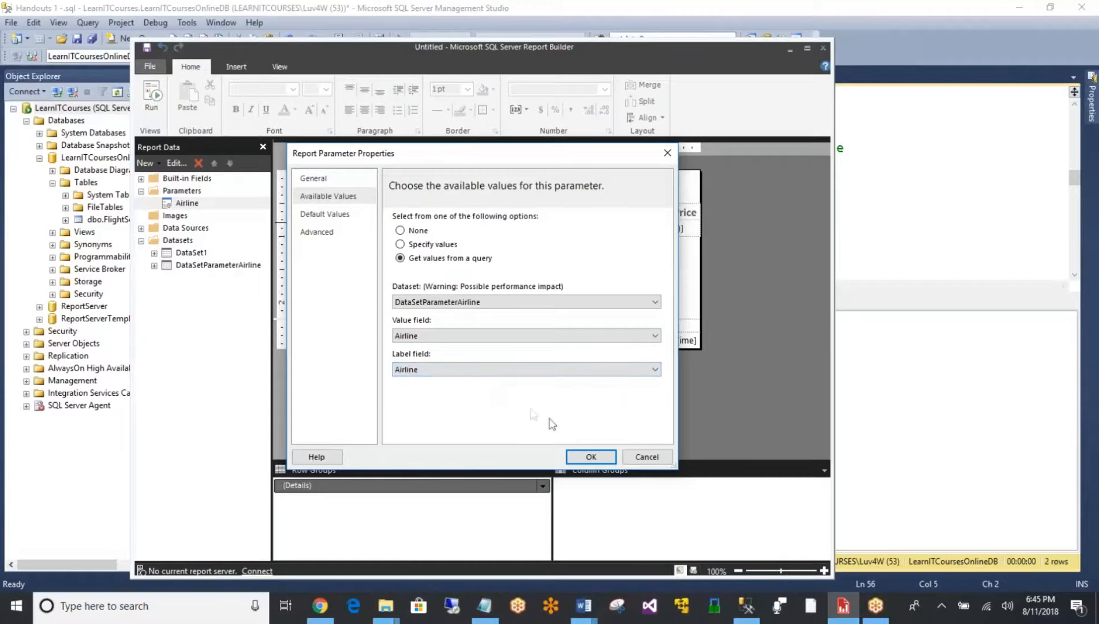
left_click(589, 456)
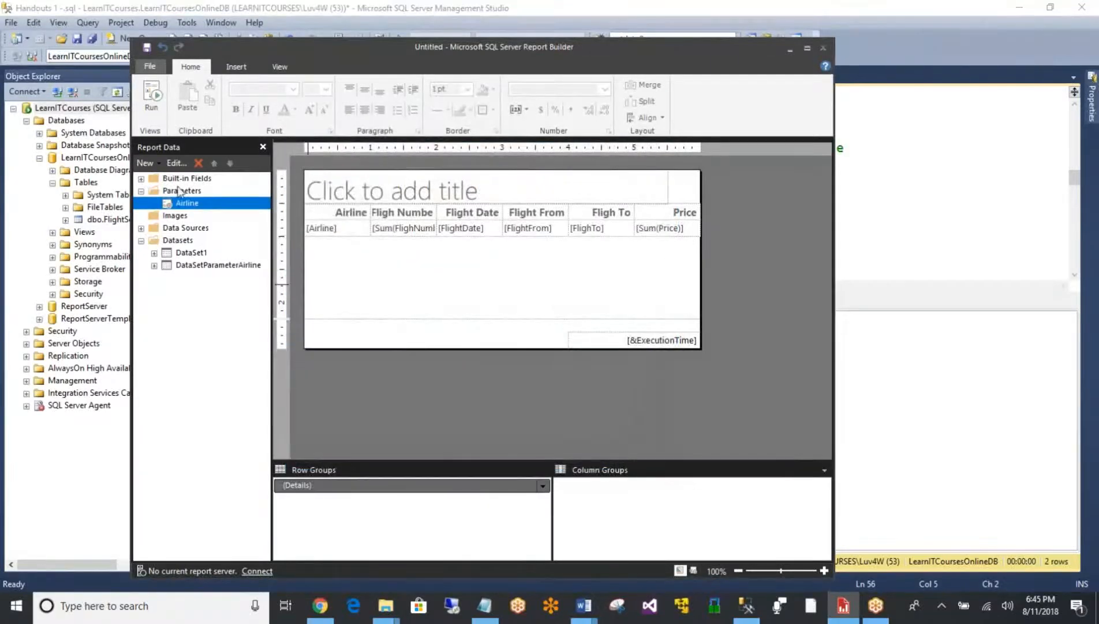
- Allow blank values and multiple values for the Airline parameter
right_click(182, 208)
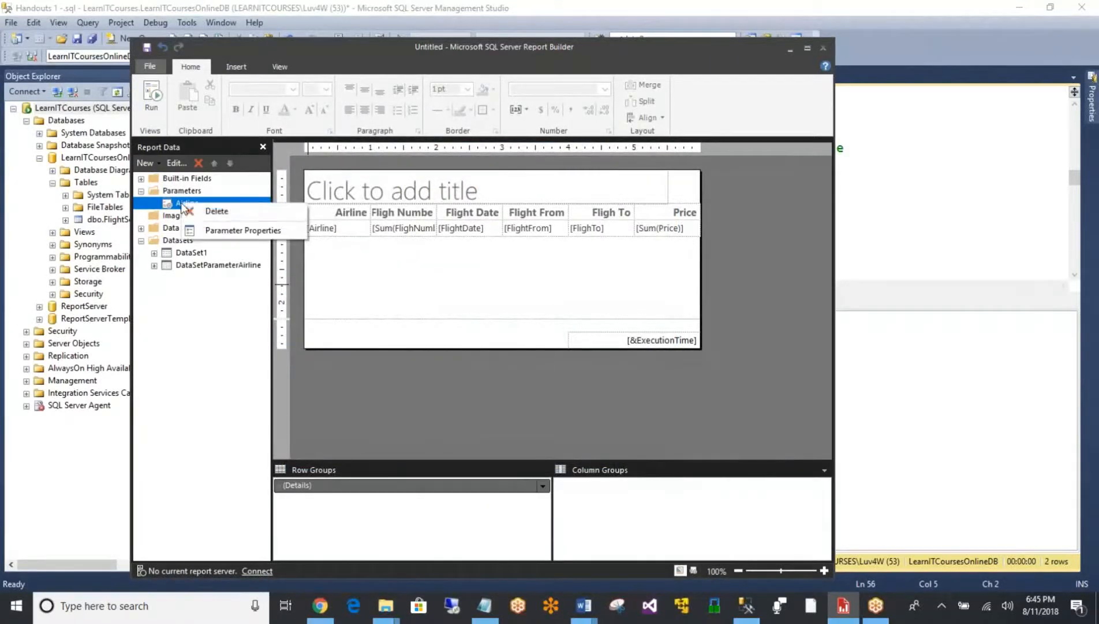
left_click(208, 230)
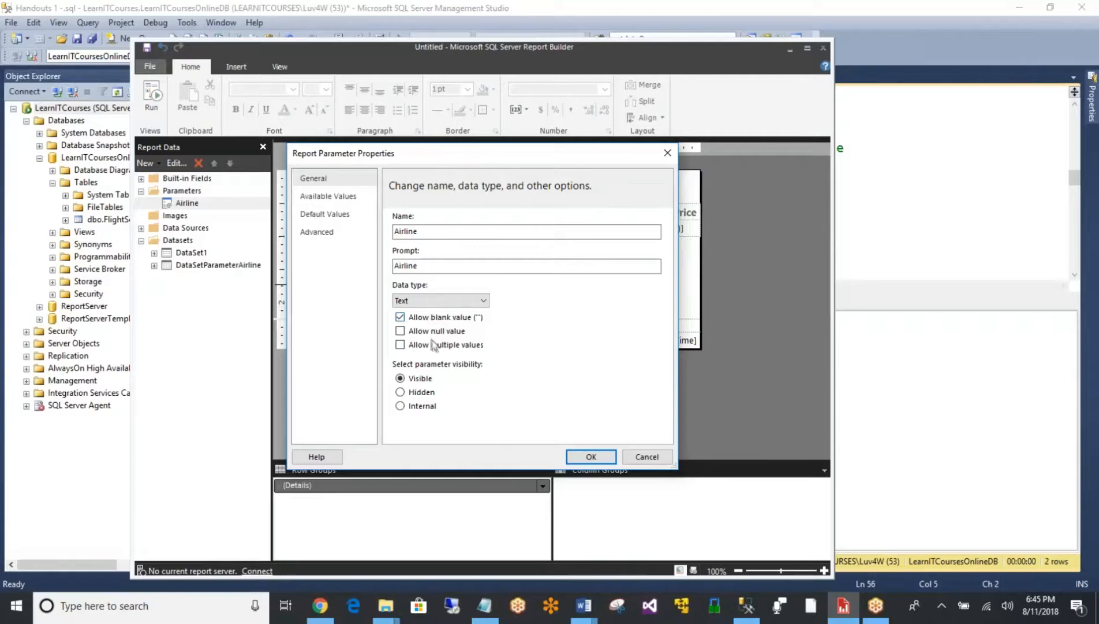
left_click(577, 457)
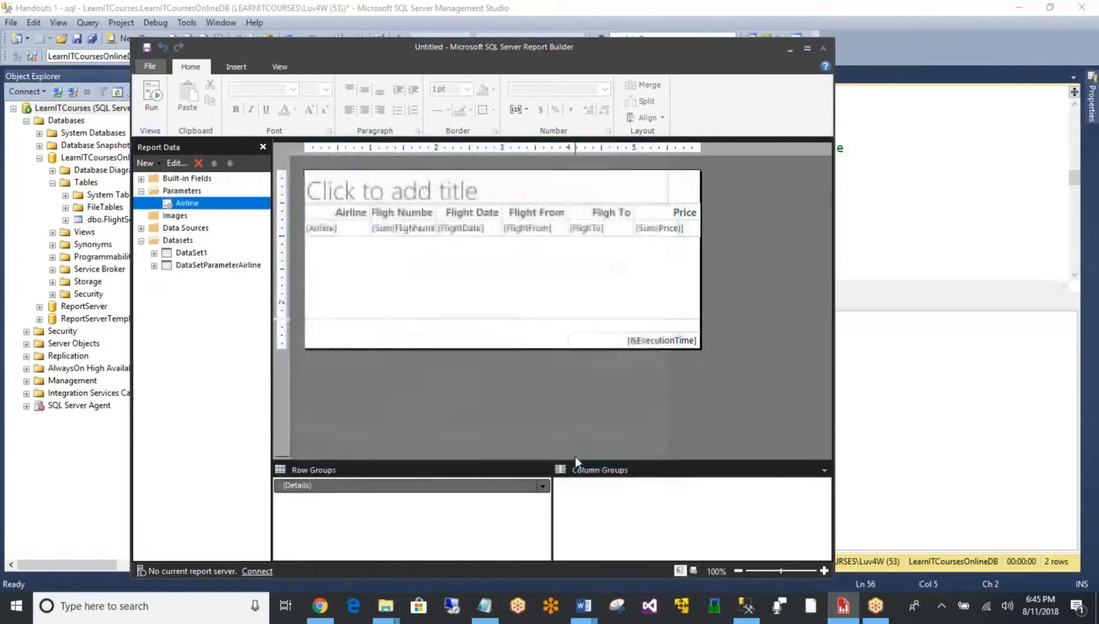
- Run the report and view it for Air Awesome only
left_click(149, 99)
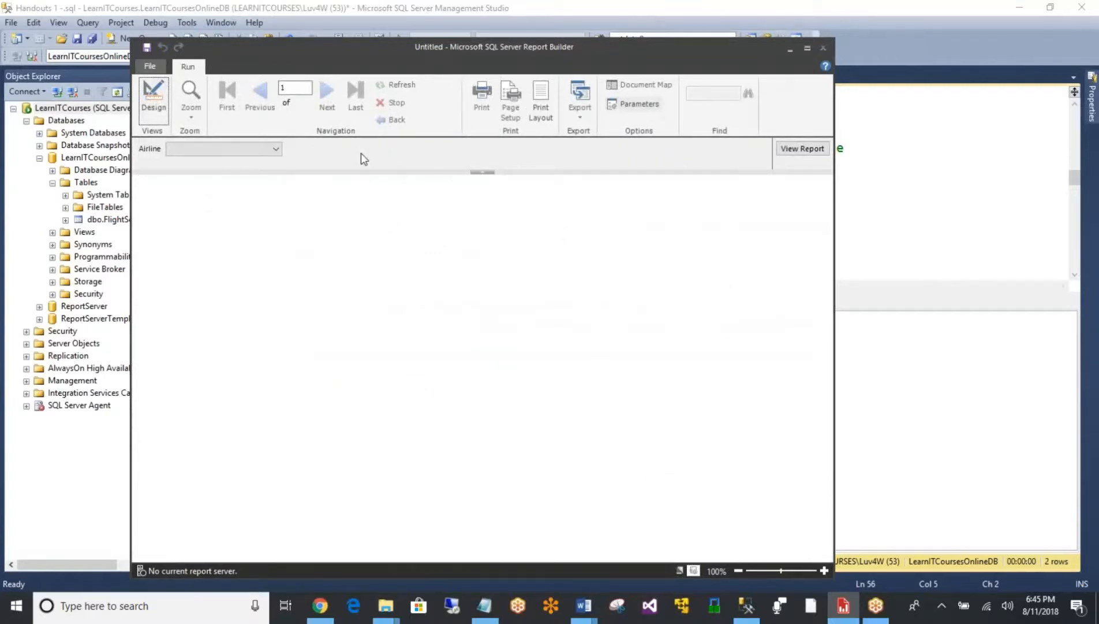
left_click(267, 149)
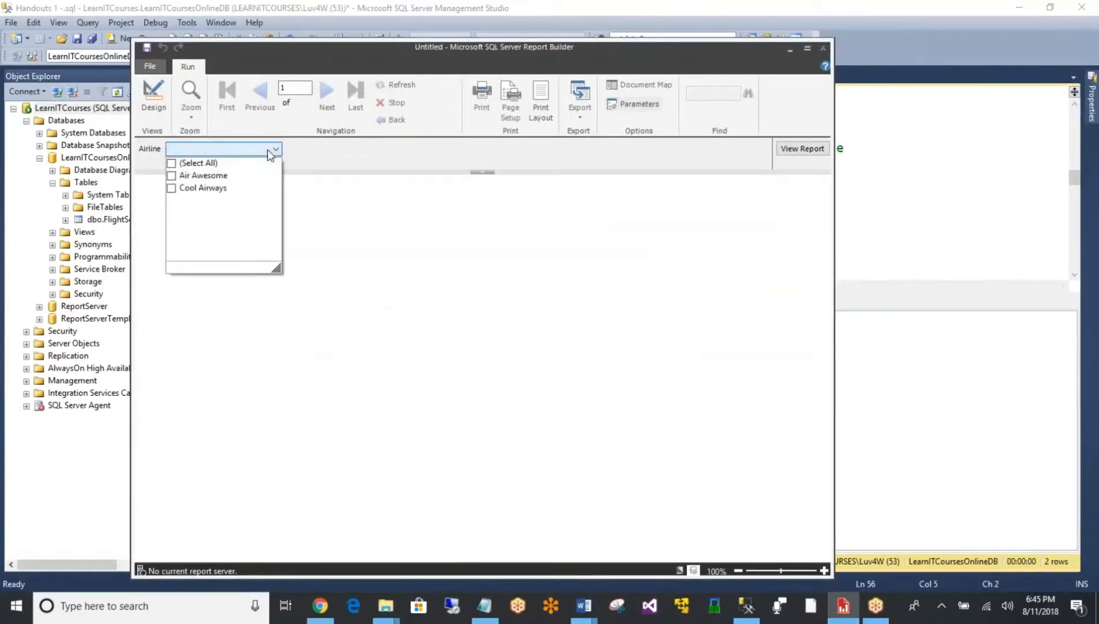
left_click(200, 178)
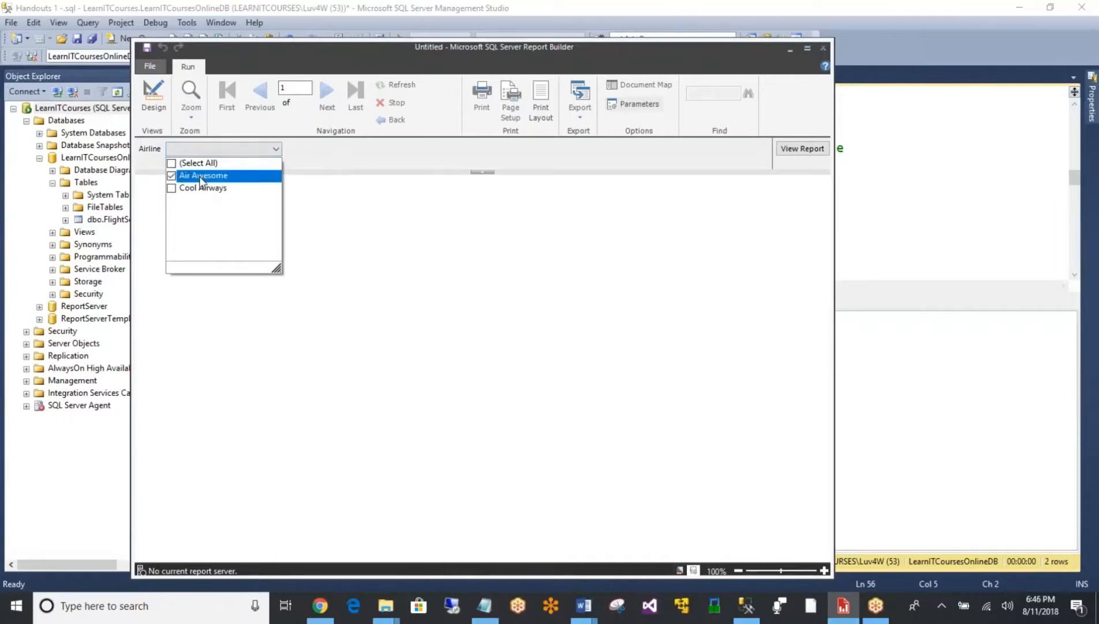
left_click(625, 150)
left_click(794, 151)
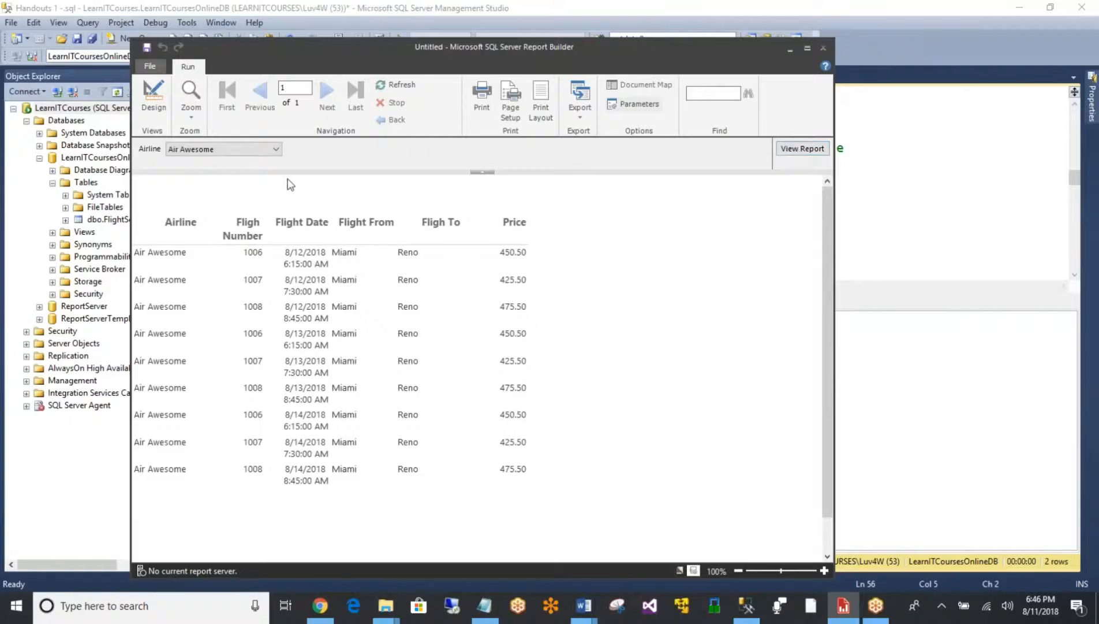
- Select all airlines in the Airline parameter, view the report, and check the parameter's selected values
left_click(255, 152)
left_click(198, 187)
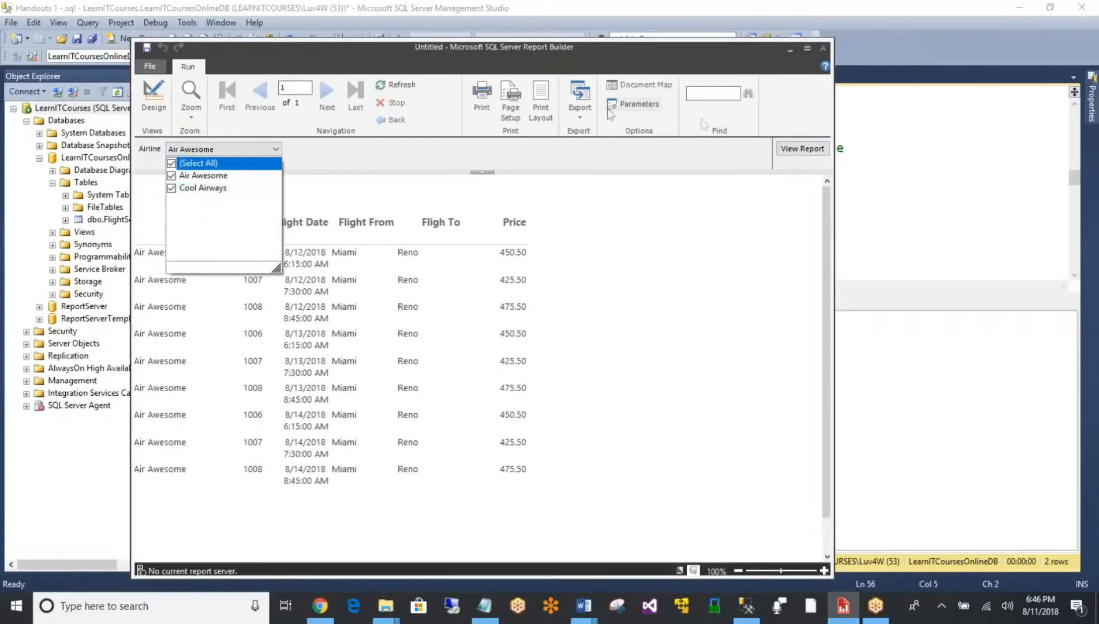
left_click(820, 149)
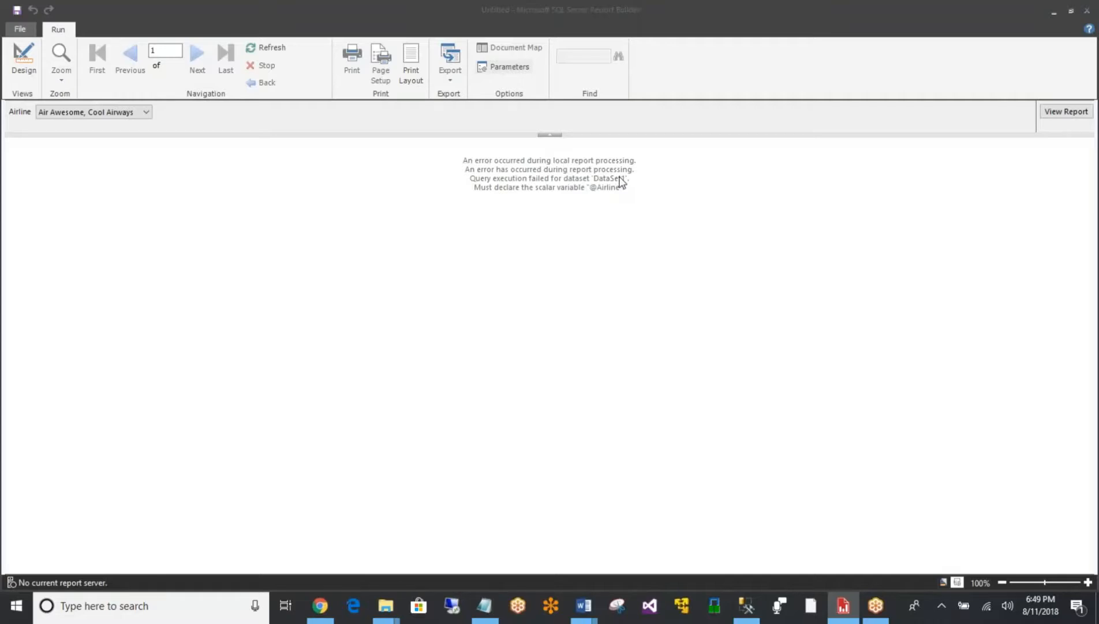
left_click(95, 113)
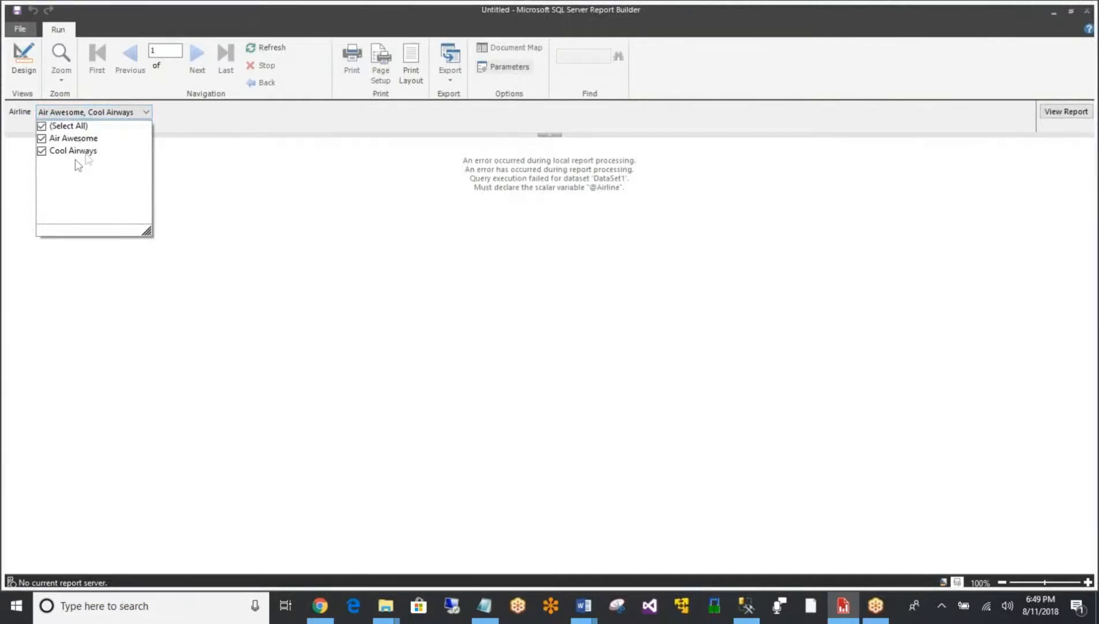
- Return to the report design and replace the equals sign in DataSet1's WHERE clause with the IN operator
left_click(23, 68)
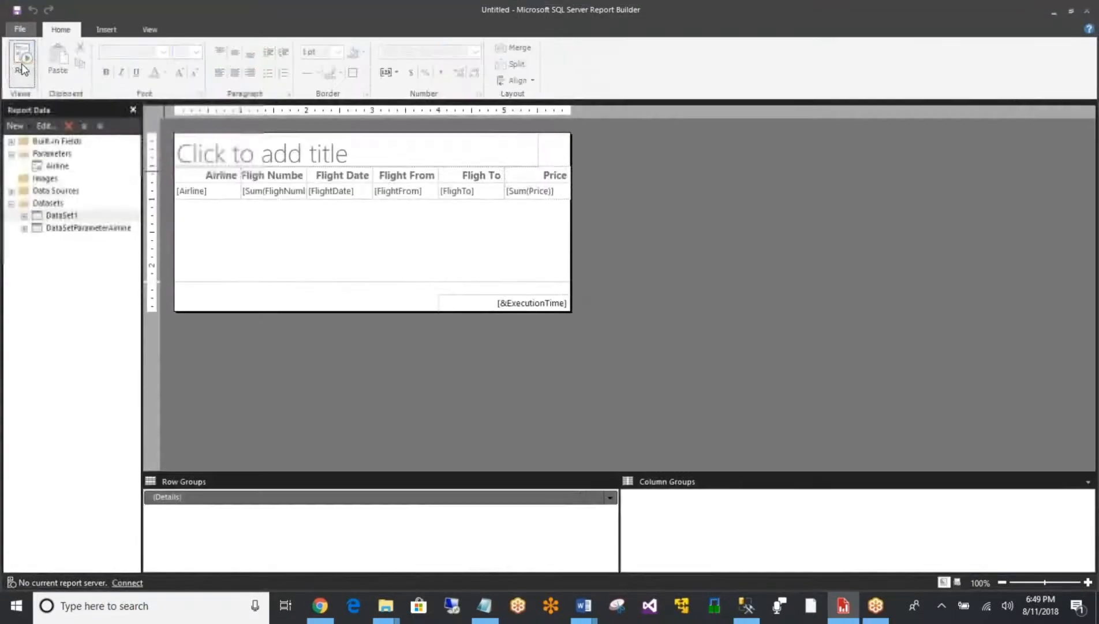
right_click(78, 217)
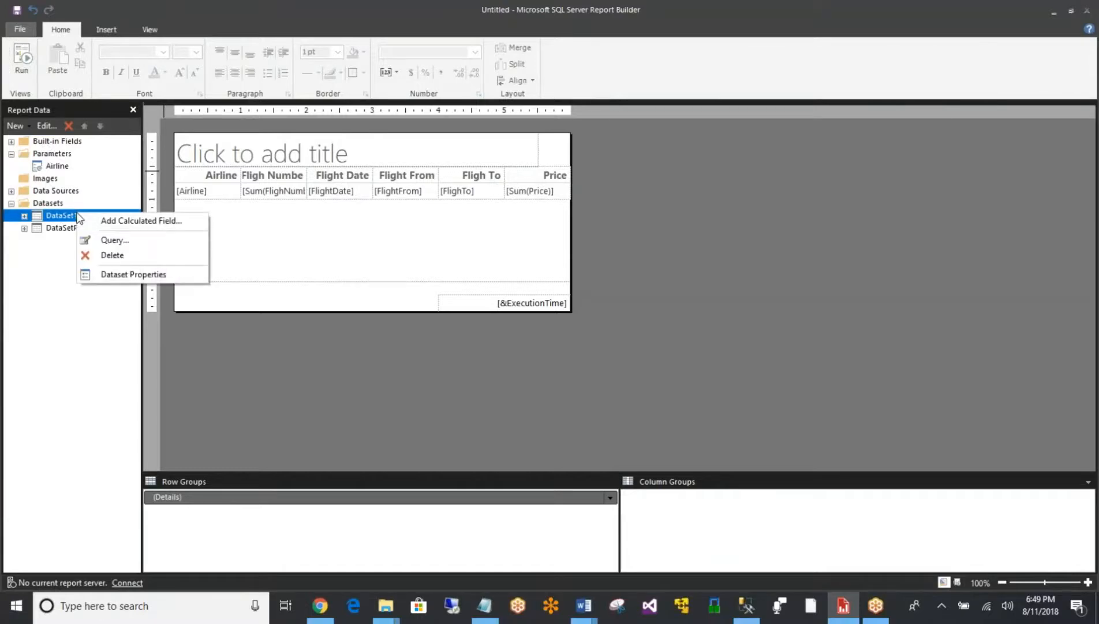
left_click(114, 239)
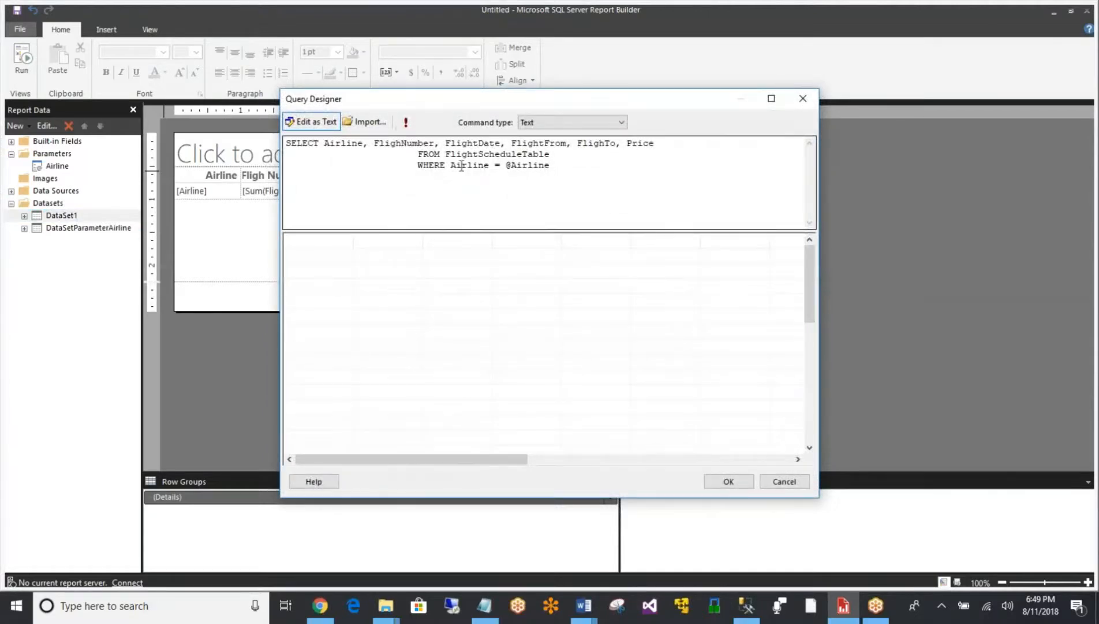
left_click(503, 164)
key("shift+Left")
type("IN")
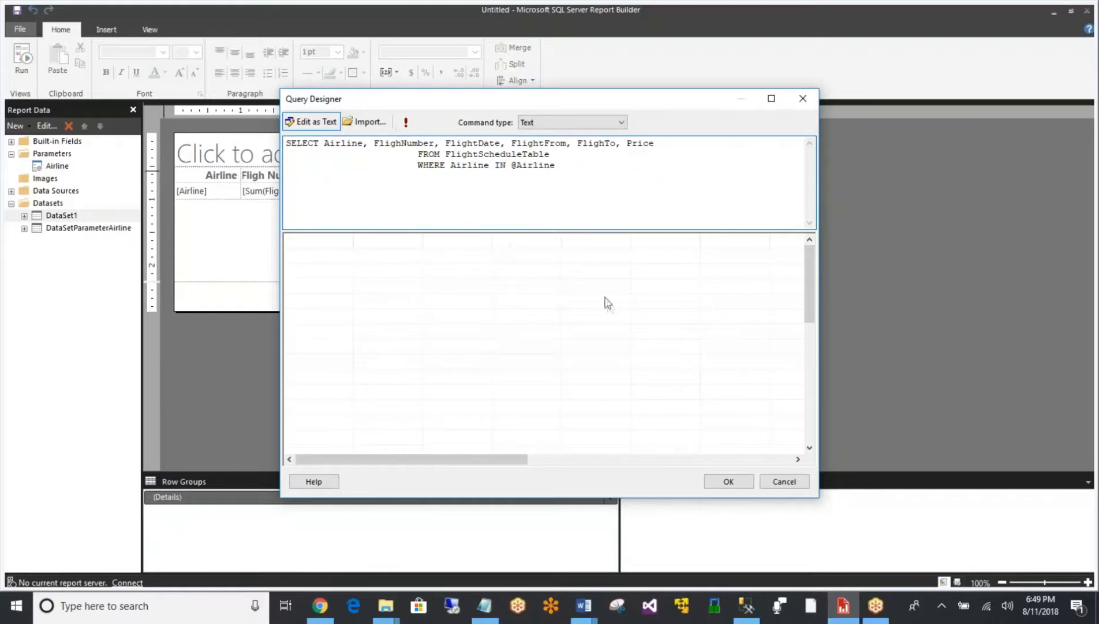
left_click(726, 482)
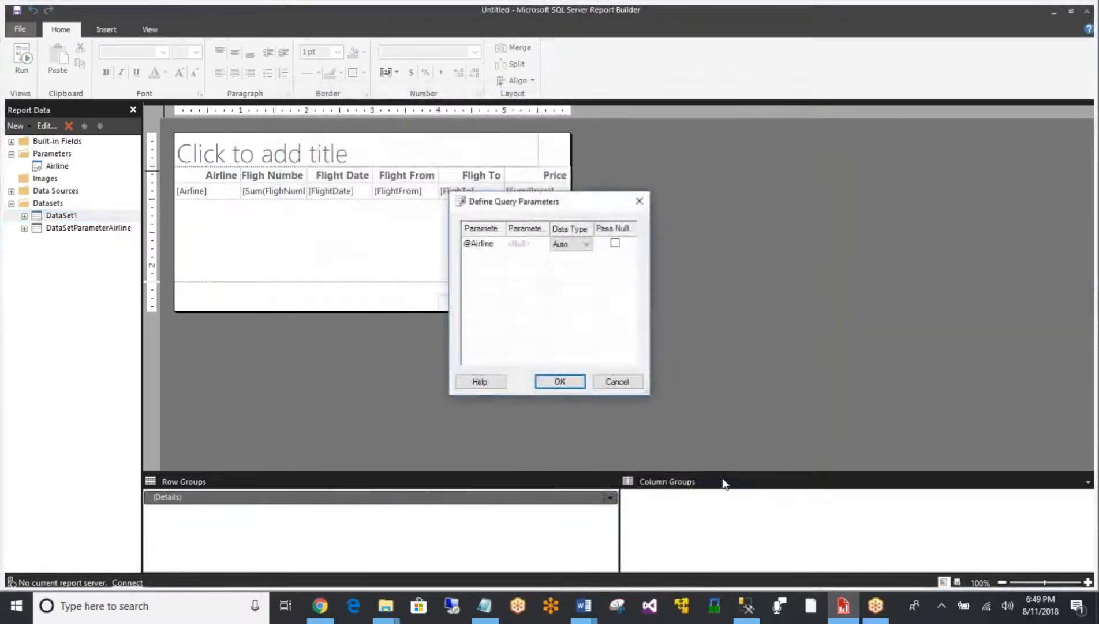
left_click(630, 387)
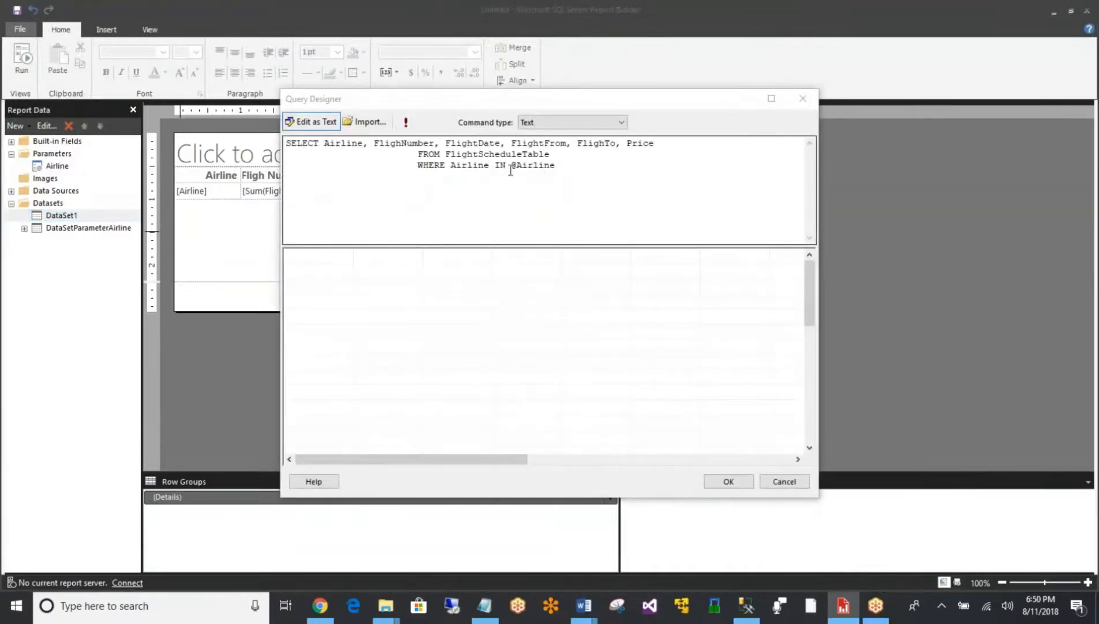
left_click(511, 165)
type("(")
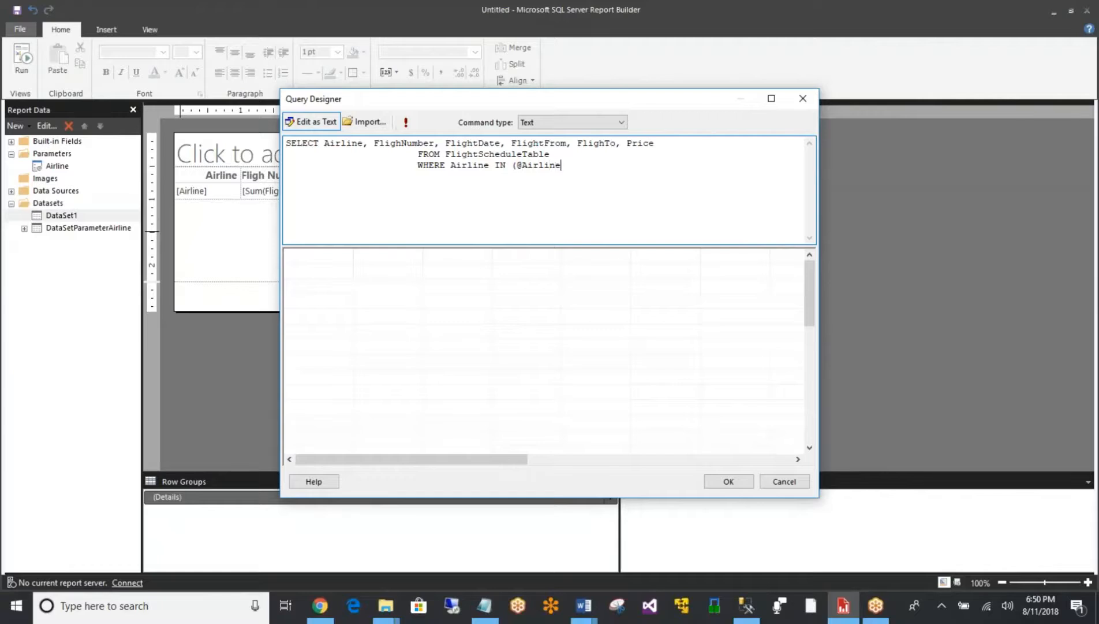
type(")")
left_click(727, 481)
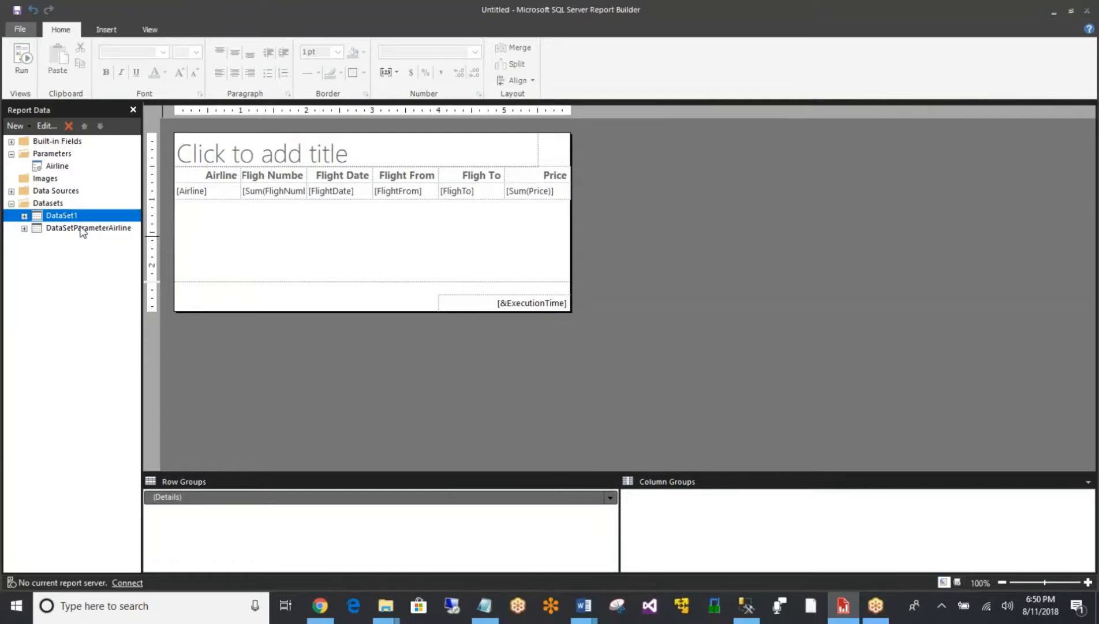
- Run the report and view it with all airlines selected in the Airline parameter
left_click(23, 64)
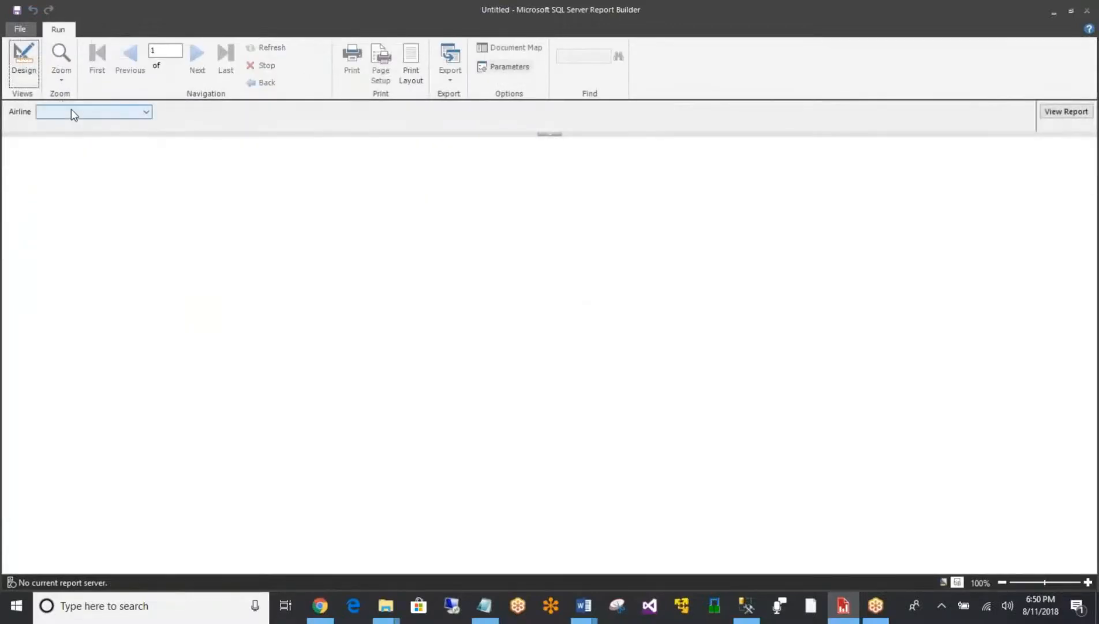
left_click(73, 113)
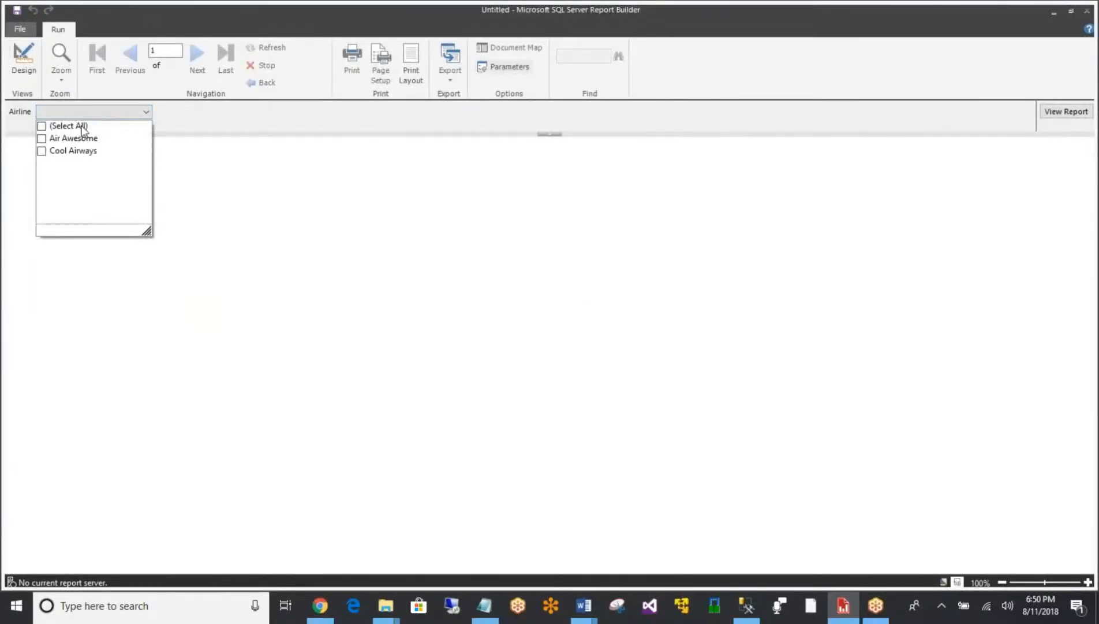
left_click(81, 127)
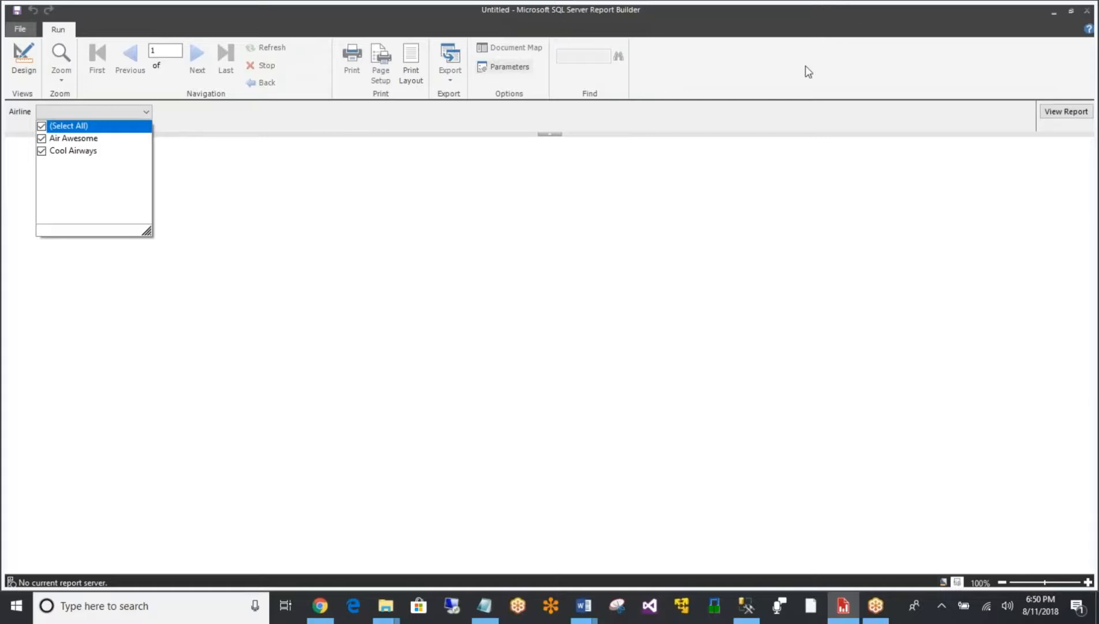
left_click(758, 115)
key("Return")
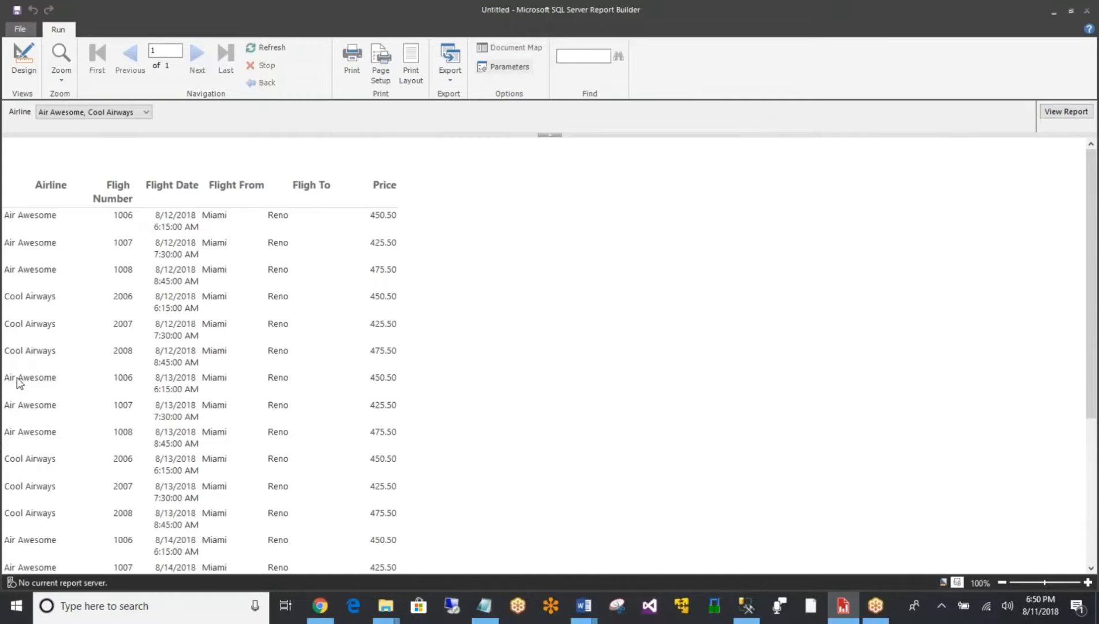
- Clear the airline selection, choose only Cool Airways, and view the report for it
left_click(81, 112)
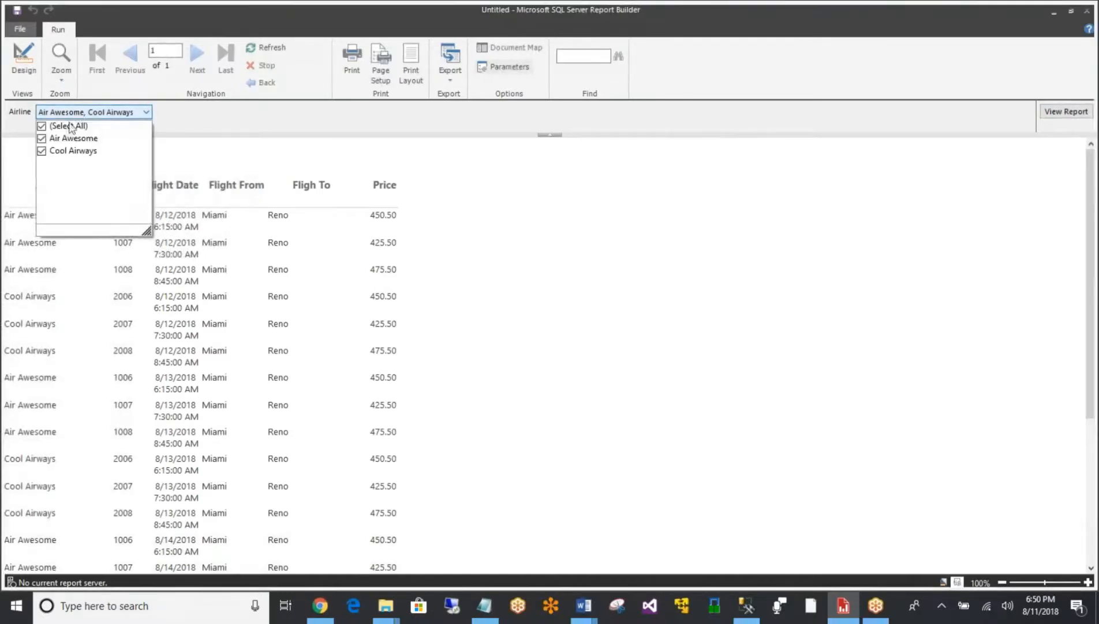
left_click(68, 128)
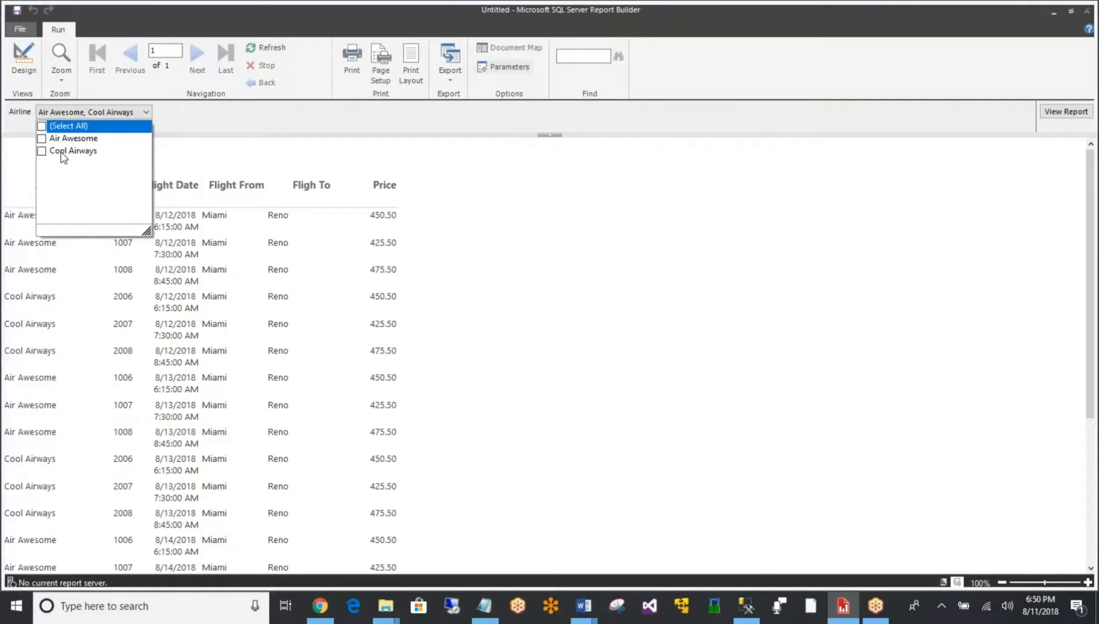
left_click(63, 153)
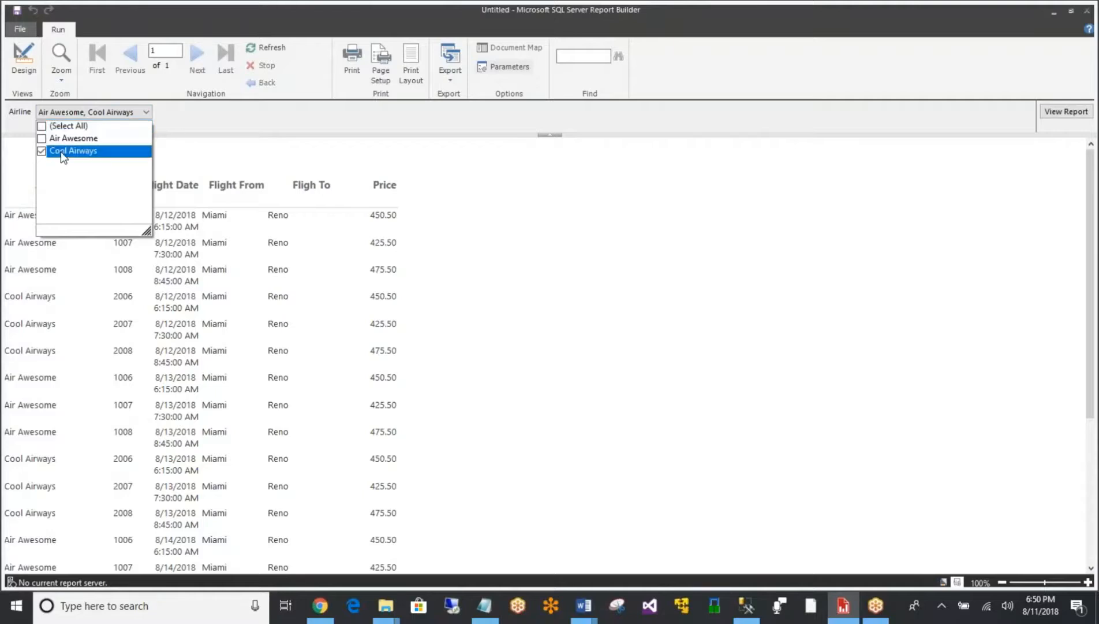
left_click(213, 121)
key("Return")
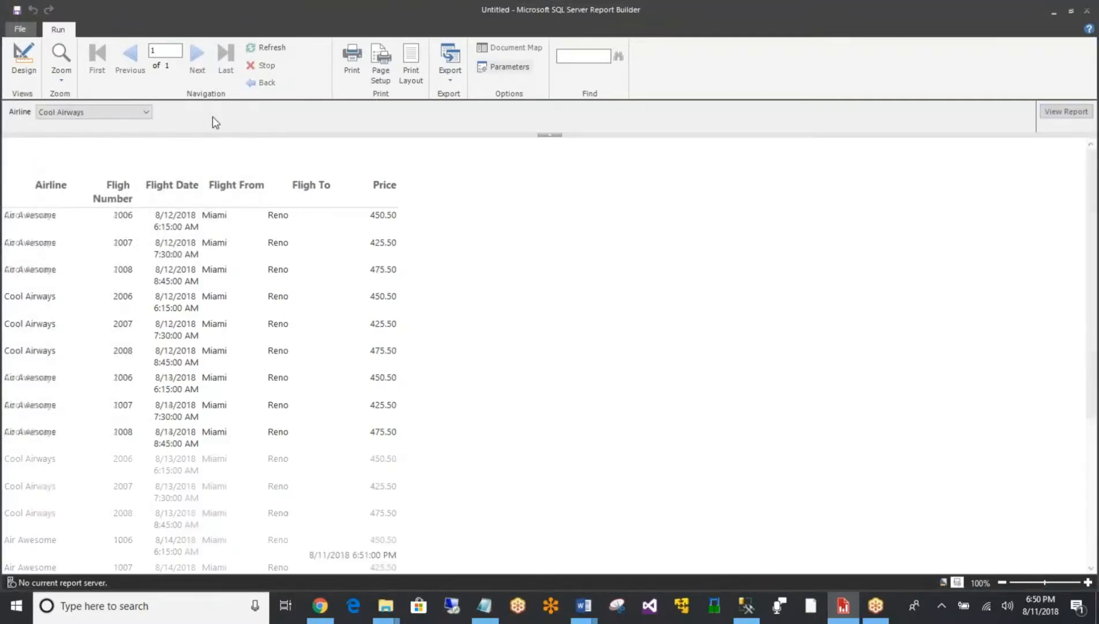